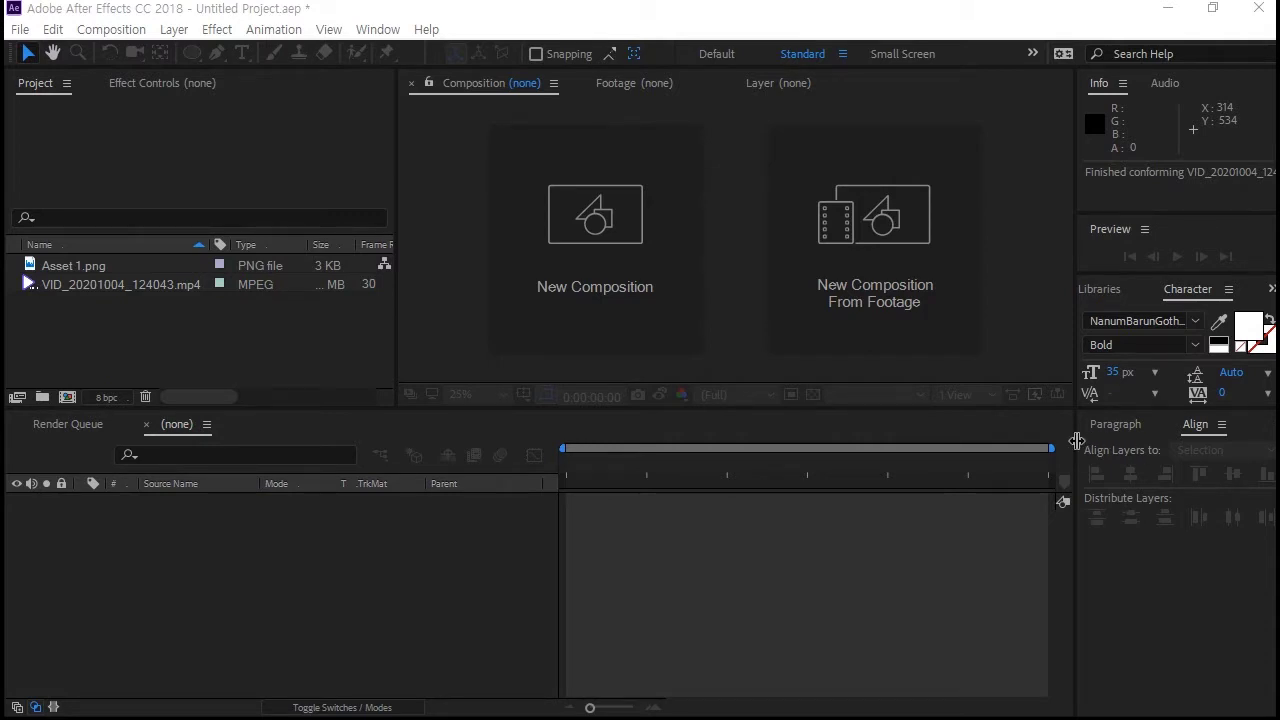
Create a composition named Comp 1 with the HDV/HDTV 720 29.97 preset and a duration of 0;00;10;00.
{"action": "left_click_drag", "start_coordinate": [829, 412], "coordinate": [674, 398]}
{"action": "left_click", "coordinate": [80, 359]}
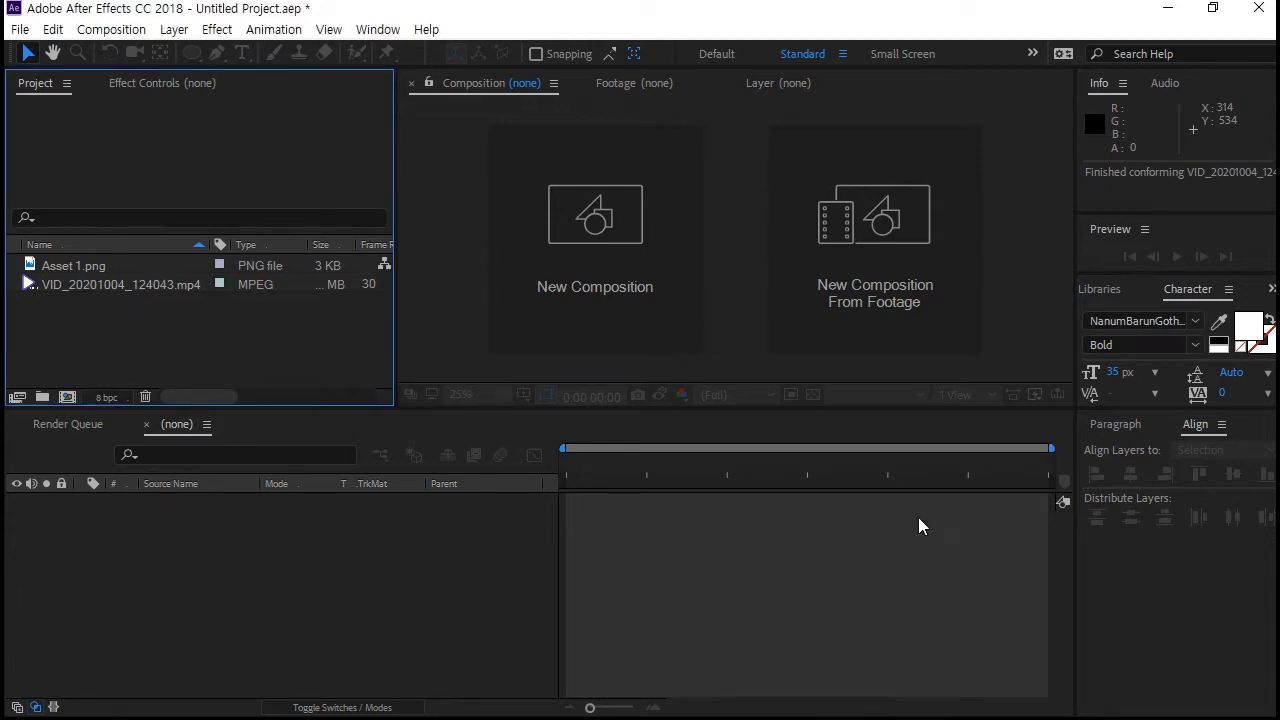
{"action": "left_click", "coordinate": [72, 396]}
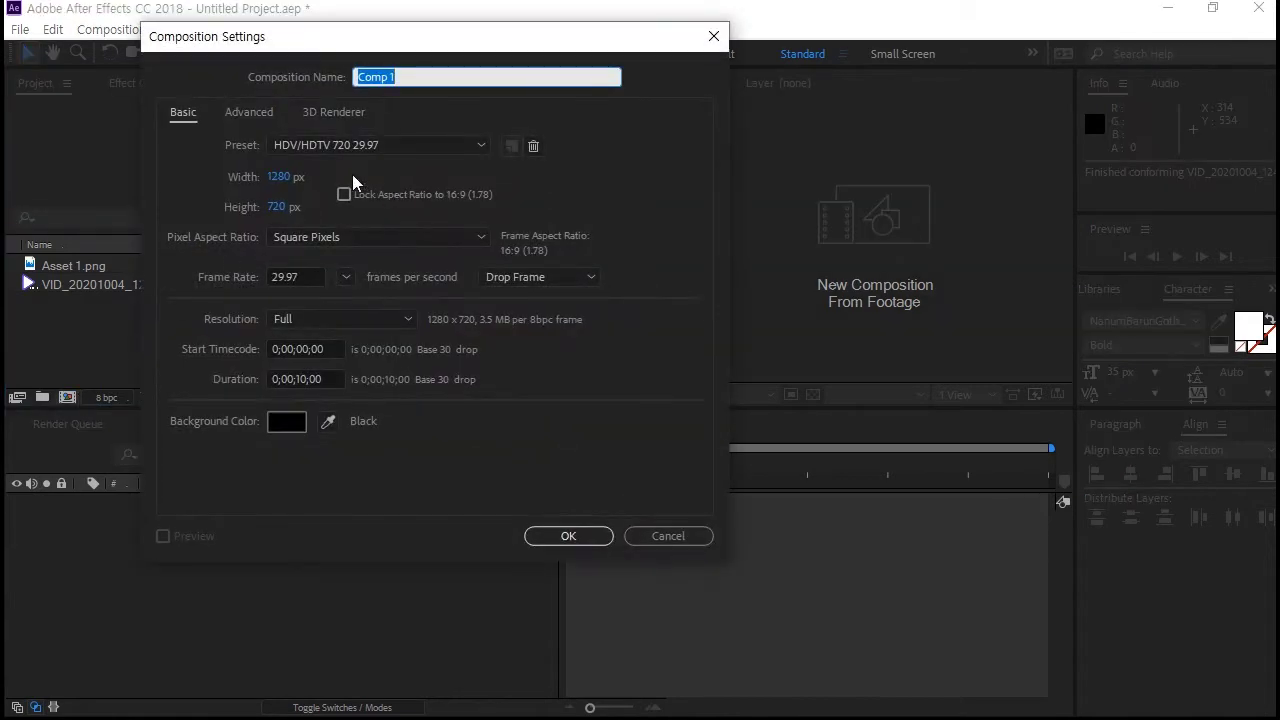
{"action": "left_click_drag", "start_coordinate": [390, 40], "coordinate": [585, 81]}
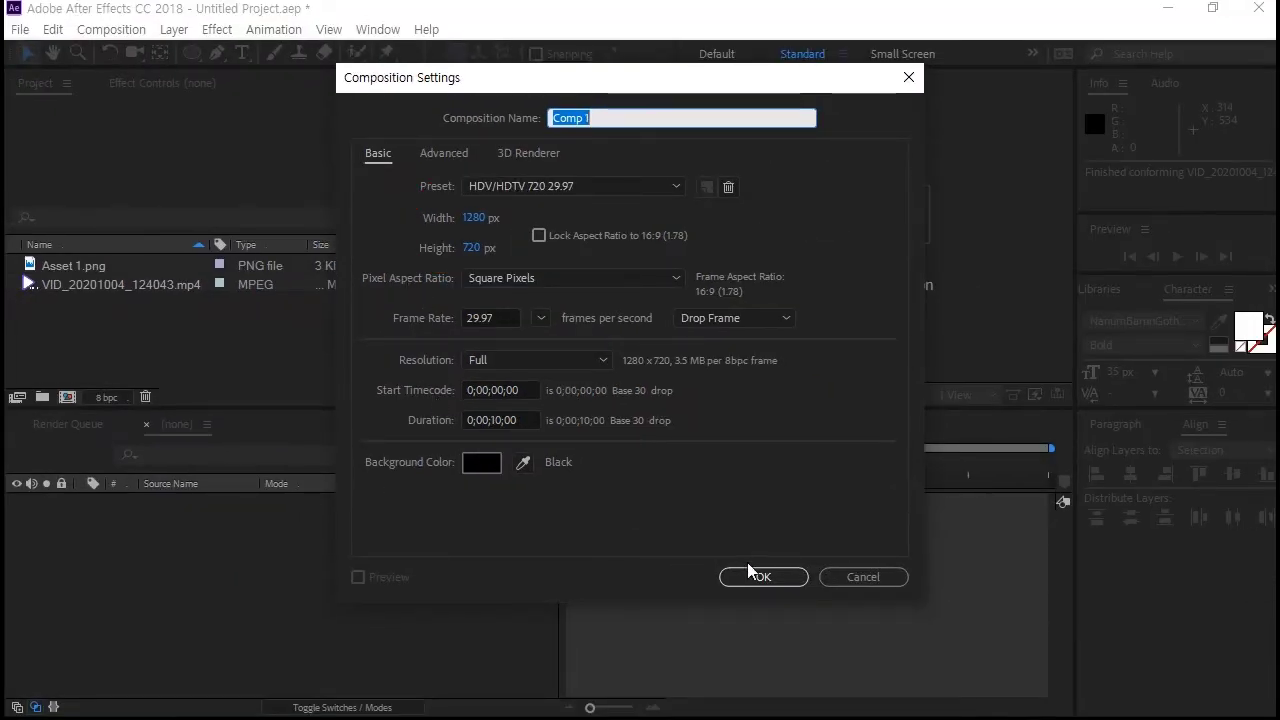
{"action": "left_click", "coordinate": [754, 570]}
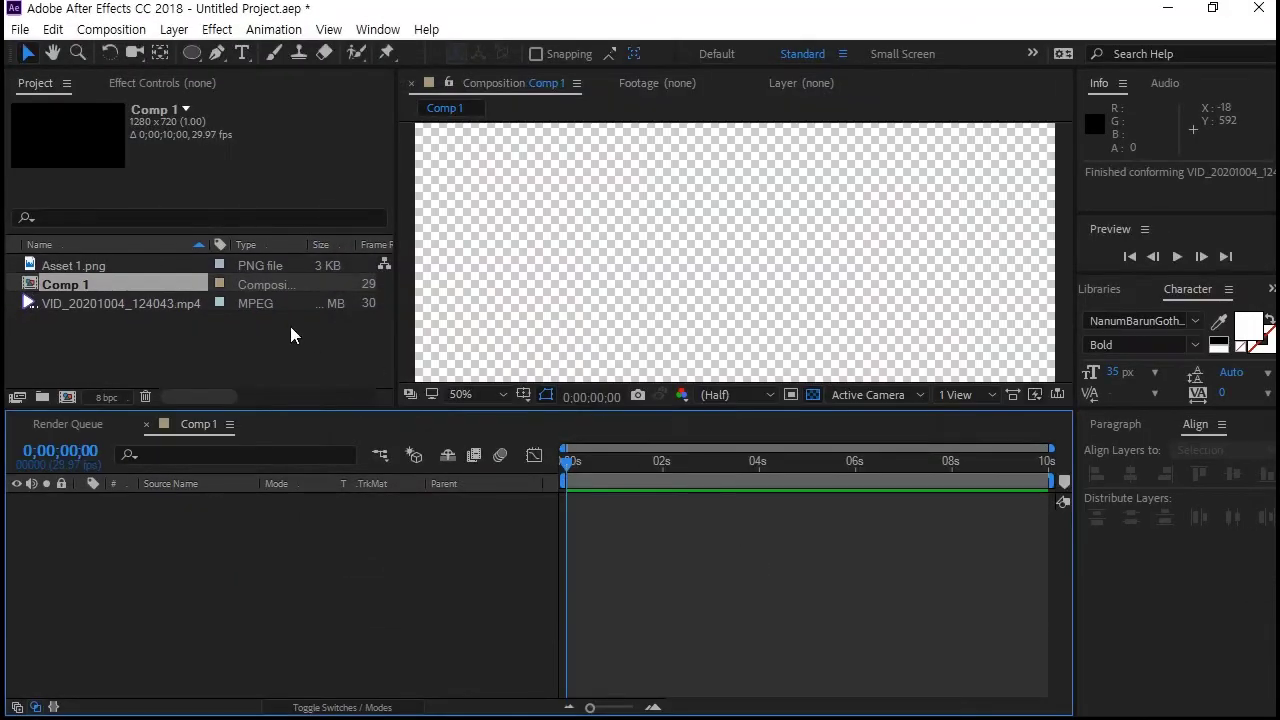
Add Asset 1.png to the Comp 1 timeline as a layer and move the bird to about 882, 388.
{"action": "left_click", "coordinate": [115, 326]}
{"action": "scroll", "coordinate": [669, 314], "scroll_direction": "down", "scroll_amount": 1}
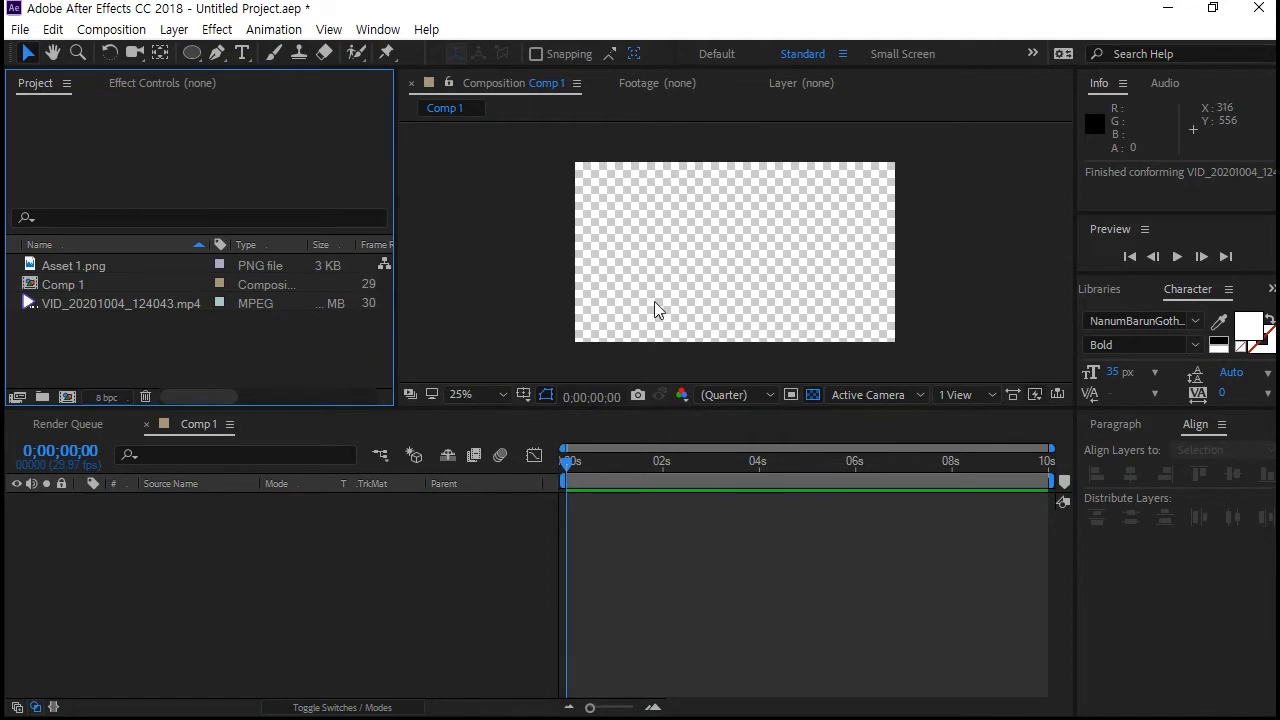
{"action": "left_click", "coordinate": [70, 264]}
{"action": "left_click_drag", "start_coordinate": [55, 262], "coordinate": [215, 578]}
{"action": "scroll", "coordinate": [734, 300], "scroll_direction": "up", "scroll_amount": 1}
{"action": "left_click_drag", "start_coordinate": [754, 279], "coordinate": [875, 293]}
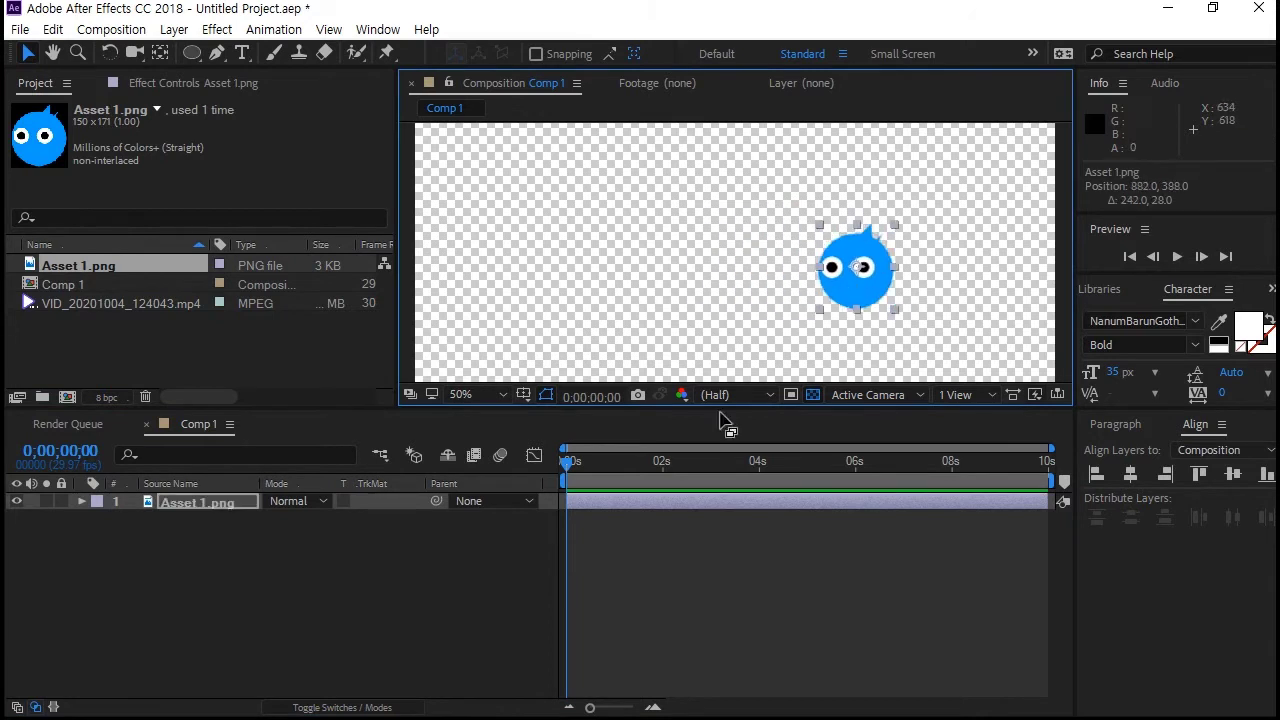
Turn off the transparency grid and move the bird near the right edge of the frame, to about 1146, 382.
{"action": "left_click", "coordinate": [812, 394]}
{"action": "left_click", "coordinate": [479, 526]}
{"action": "left_click", "coordinate": [862, 280]}
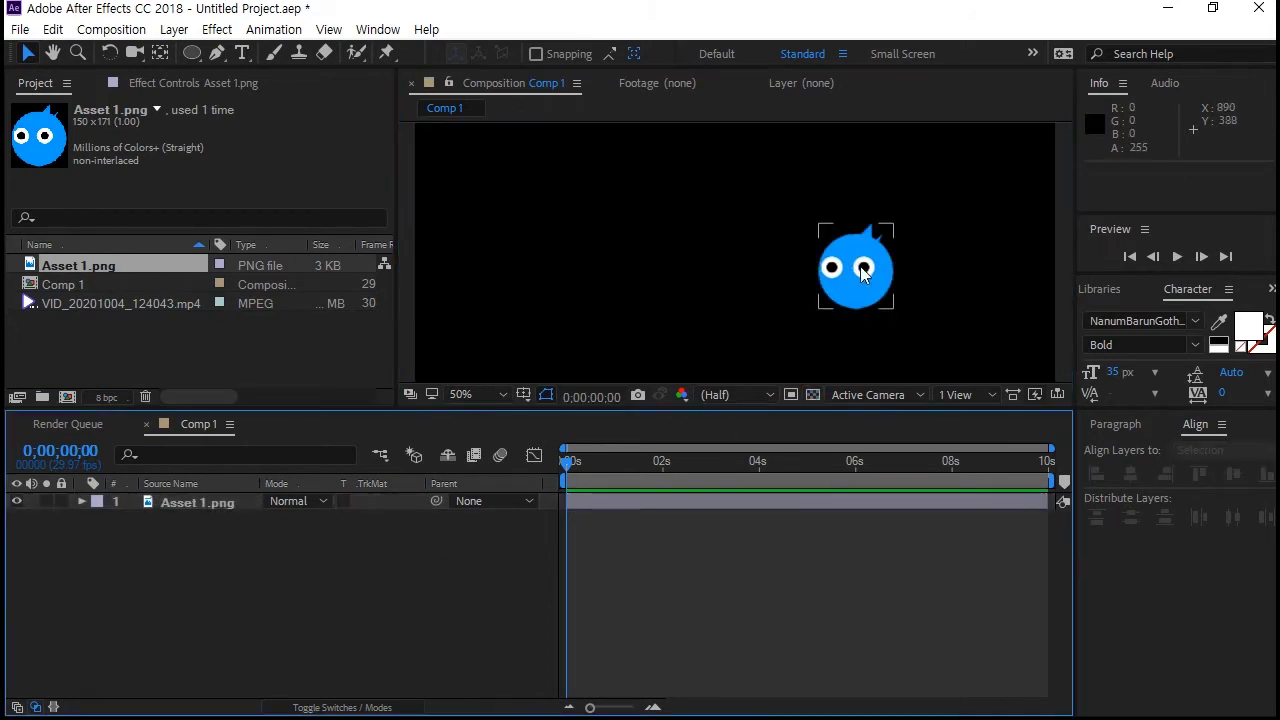
{"action": "left_click_drag", "start_coordinate": [857, 292], "coordinate": [981, 303]}
{"action": "scroll", "coordinate": [824, 286], "scroll_direction": "down", "scroll_amount": 1}
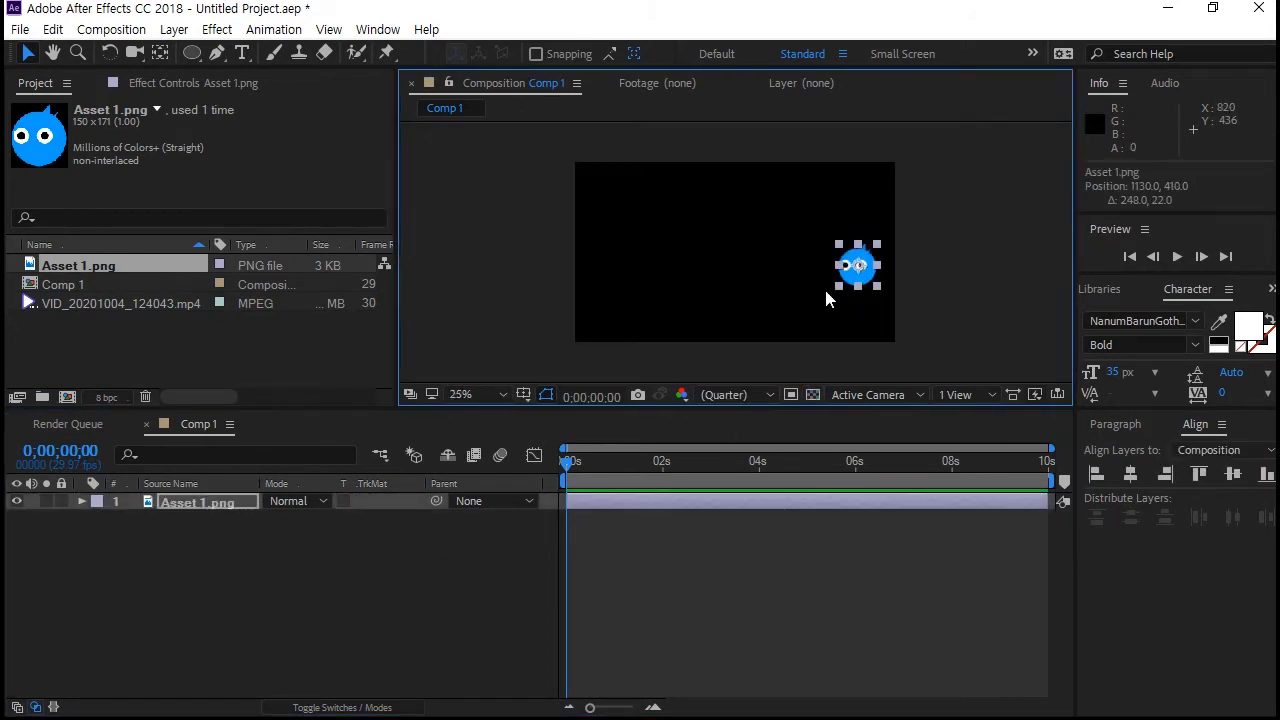
{"action": "left_click_drag", "start_coordinate": [856, 270], "coordinate": [861, 265]}
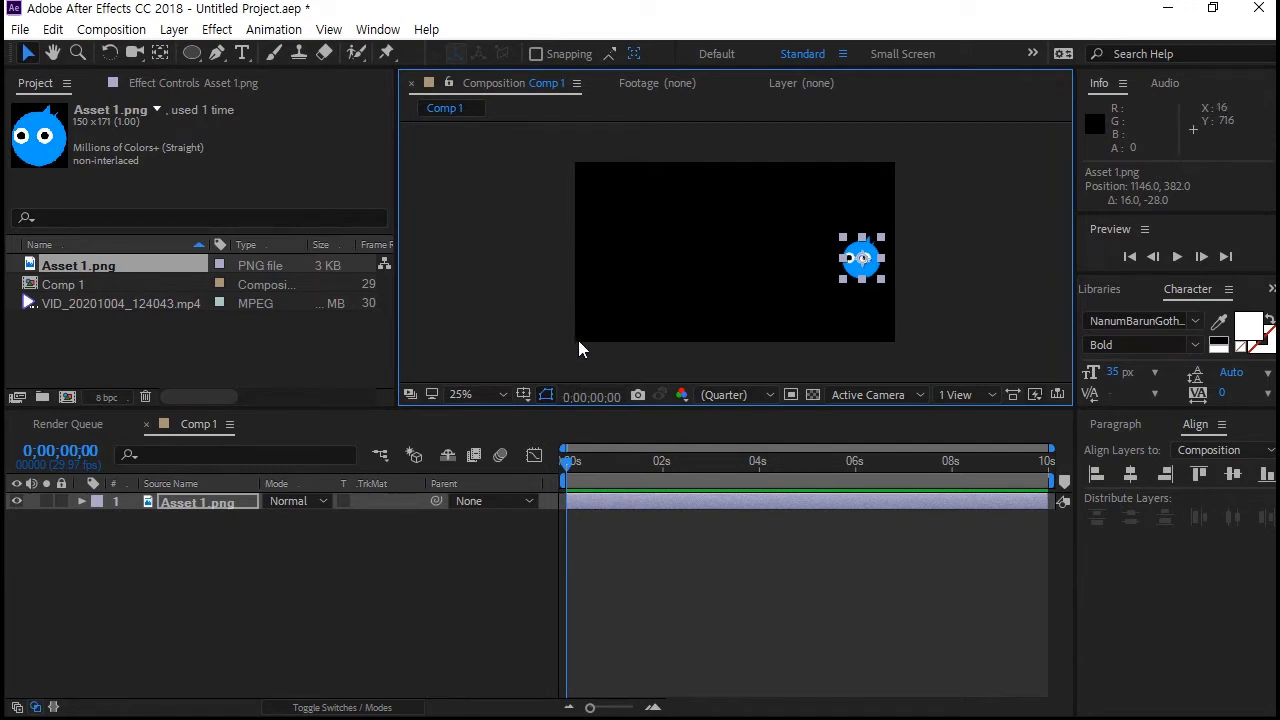
Draw an open curved Pen mask on the bird layer, running from the bird through a loop to the frame's lower-left corner, and show the transparency grid.
{"action": "left_click", "coordinate": [218, 55]}
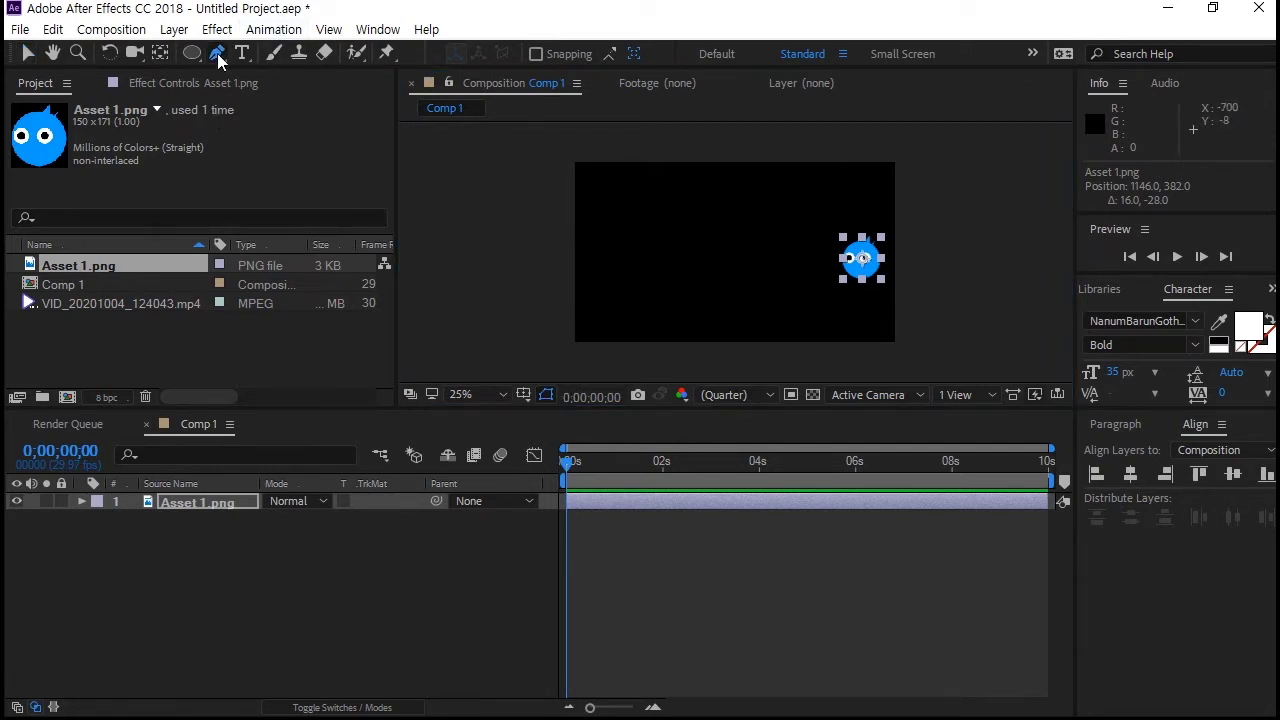
{"action": "left_click", "coordinate": [866, 263]}
{"action": "left_click_drag", "start_coordinate": [791, 222], "coordinate": [738, 217]}
{"action": "left_click", "coordinate": [812, 394]}
{"action": "left_click_drag", "start_coordinate": [728, 272], "coordinate": [646, 300]}
{"action": "left_click_drag", "start_coordinate": [592, 222], "coordinate": [706, 196]}
{"action": "left_click_drag", "start_coordinate": [682, 312], "coordinate": [585, 309]}
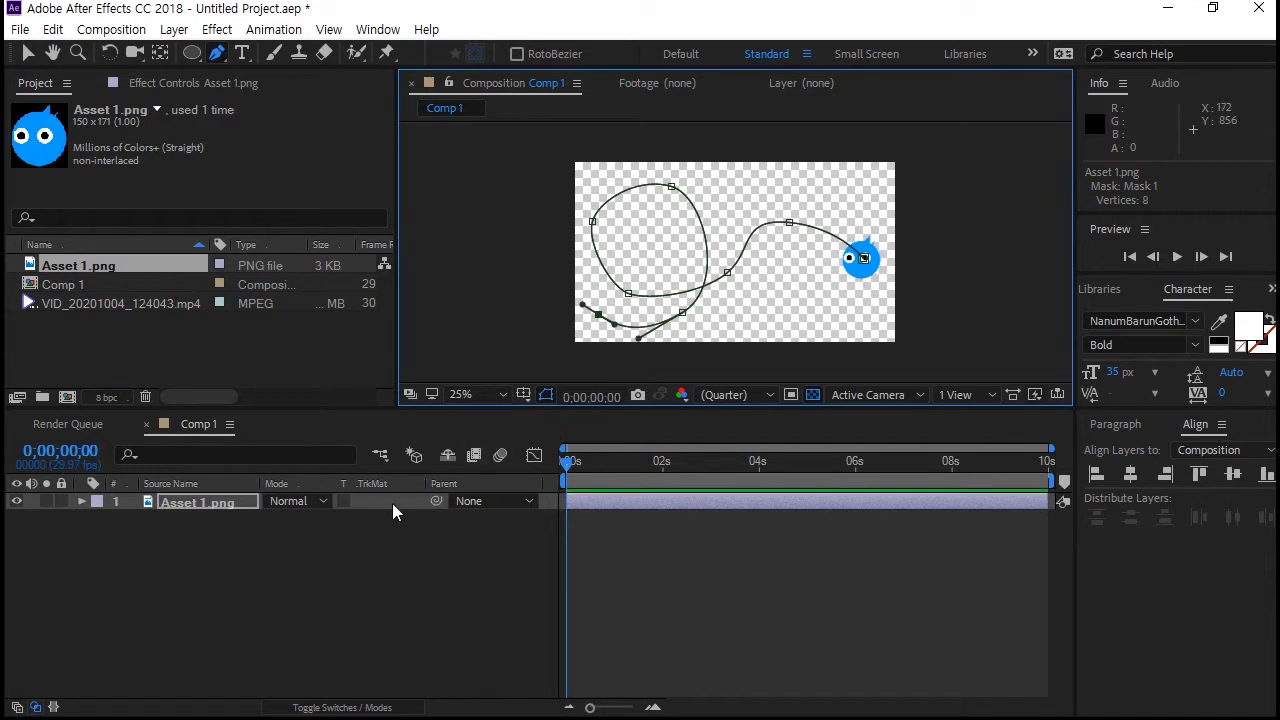
Expand Mask 1 on the Asset 1.png layer, switch to the Selection tool and copy its Mask Path property.
{"action": "left_click", "coordinate": [83, 501]}
{"action": "left_click", "coordinate": [97, 519]}
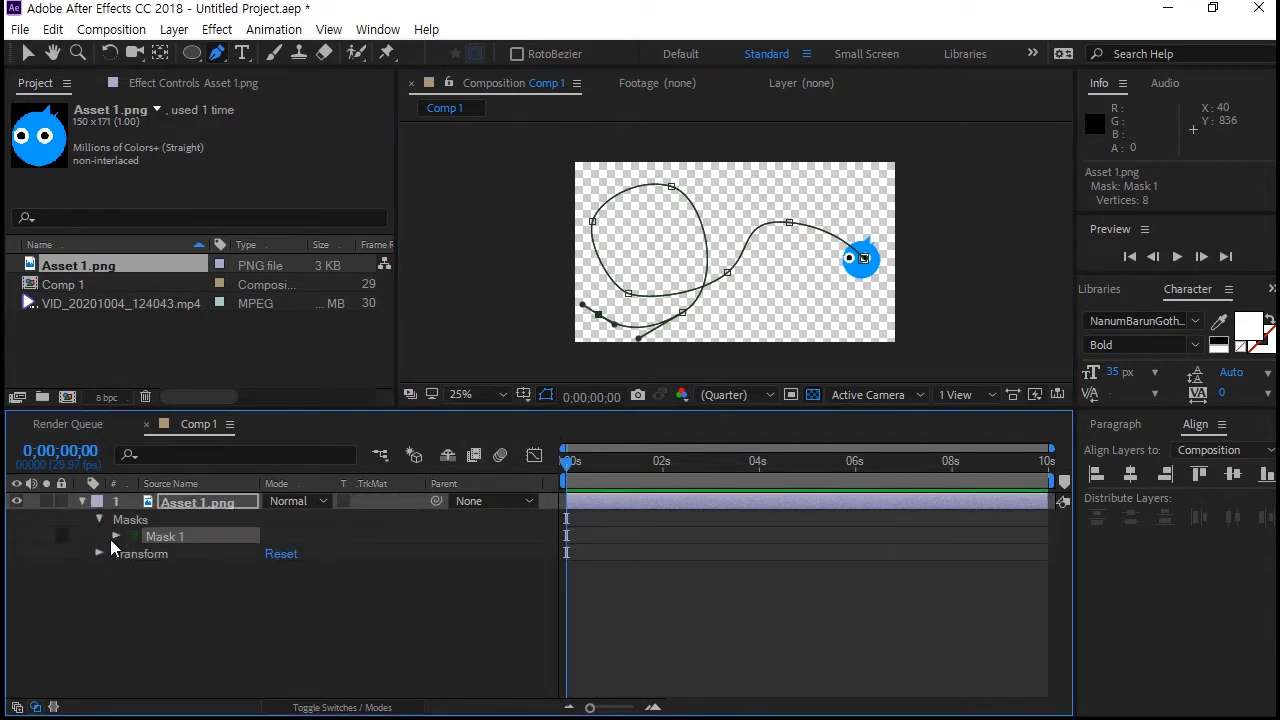
{"action": "left_click", "coordinate": [114, 537]}
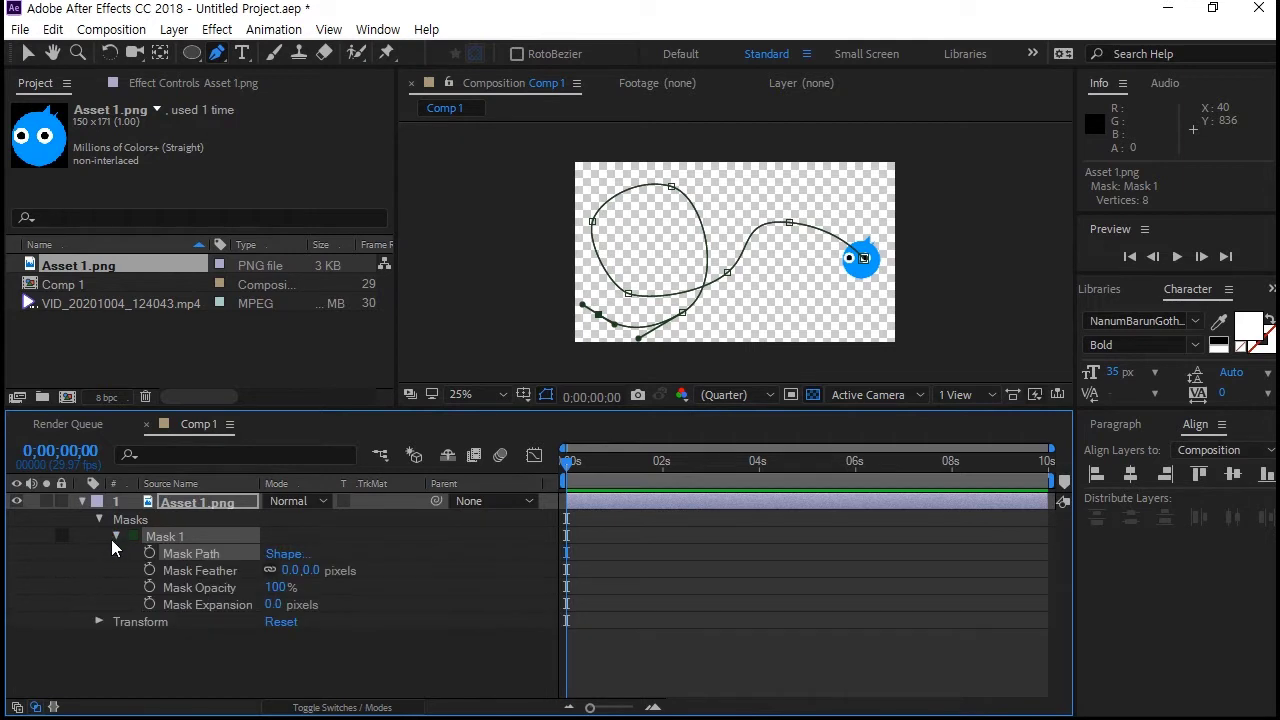
{"action": "left_click", "coordinate": [28, 53]}
{"action": "left_click", "coordinate": [215, 554]}
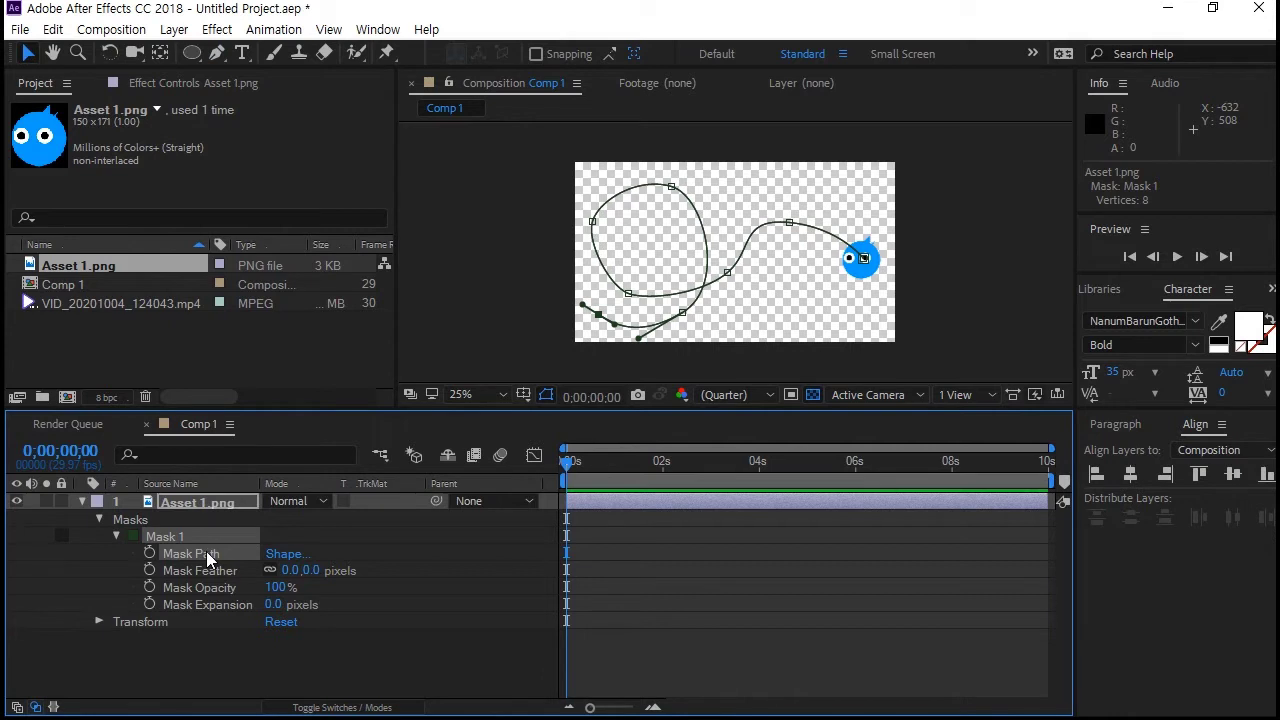
{"action": "mouse_move", "coordinate": [388, 549]}
{"action": "left_mouse_down"}
{"action": "mouse_move", "coordinate": [362, 565]}
{"action": "mouse_move", "coordinate": [390, 572]}
{"action": "left_mouse_up"}
{"action": "mouse_move", "coordinate": [374, 558]}
{"action": "left_mouse_down"}
{"action": "mouse_move", "coordinate": [396, 556]}
{"action": "mouse_move", "coordinate": [394, 570]}
{"action": "mouse_move", "coordinate": [428, 544]}
{"action": "left_mouse_up"}
{"action": "left_click_drag", "start_coordinate": [438, 532], "coordinate": [436, 576]}
{"action": "mouse_move", "coordinate": [456, 561]}
{"action": "left_mouse_down"}
{"action": "mouse_move", "coordinate": [478, 560]}
{"action": "mouse_move", "coordinate": [466, 578]}
{"action": "mouse_move", "coordinate": [508, 548]}
{"action": "mouse_move", "coordinate": [509, 570]}
{"action": "left_mouse_up"}
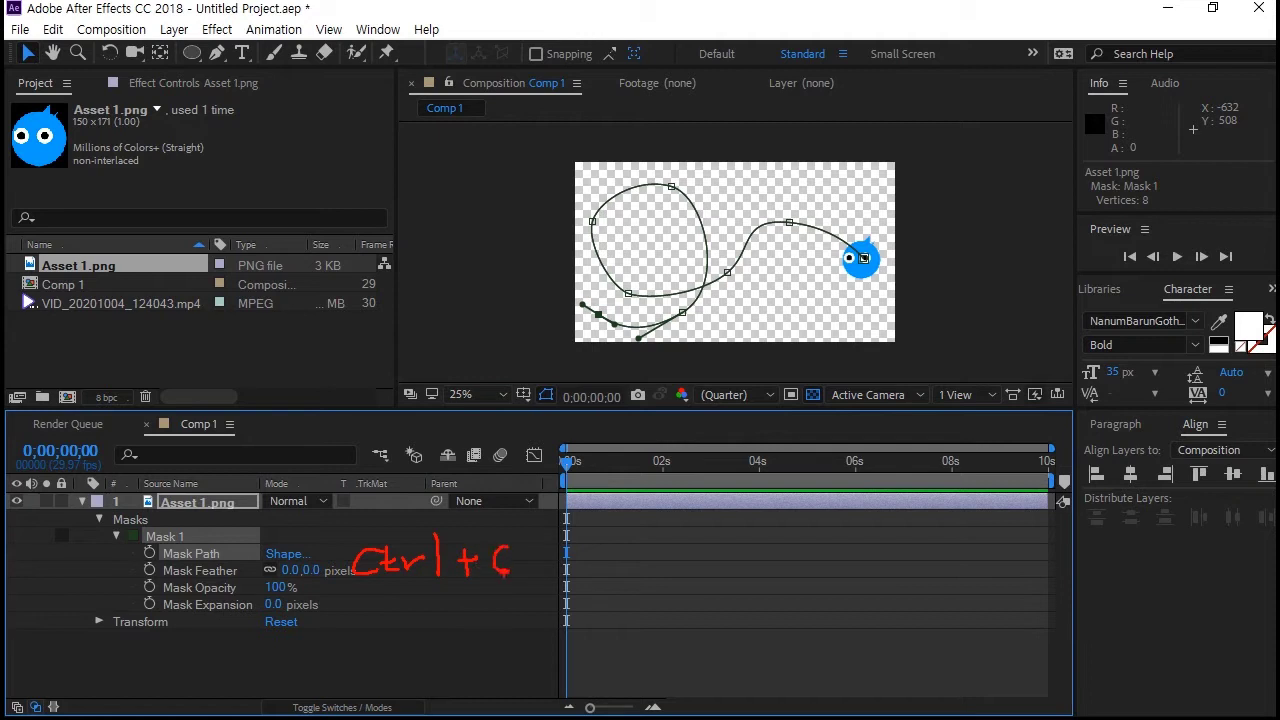
{"action": "key", "text": "Escape"}
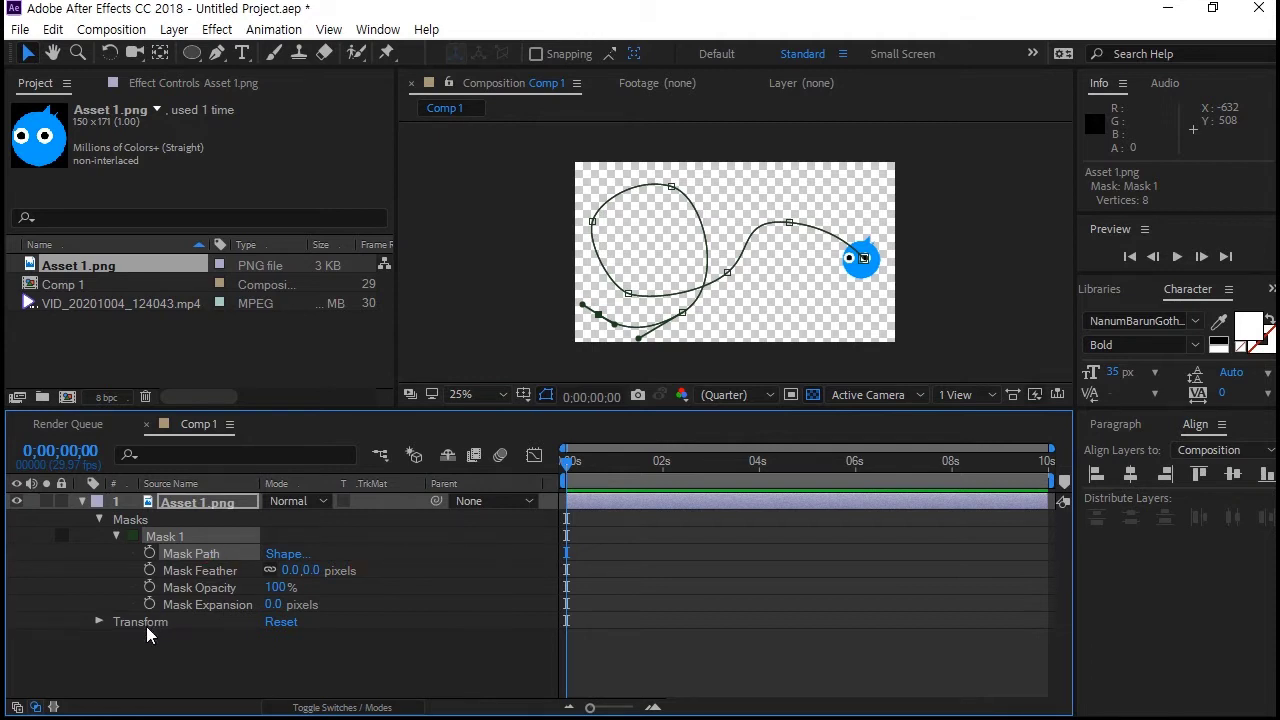
Paste the copied mask path into the Position property of the Asset 1.png layer and scrub through the resulting motion.
{"action": "left_click", "coordinate": [108, 627]}
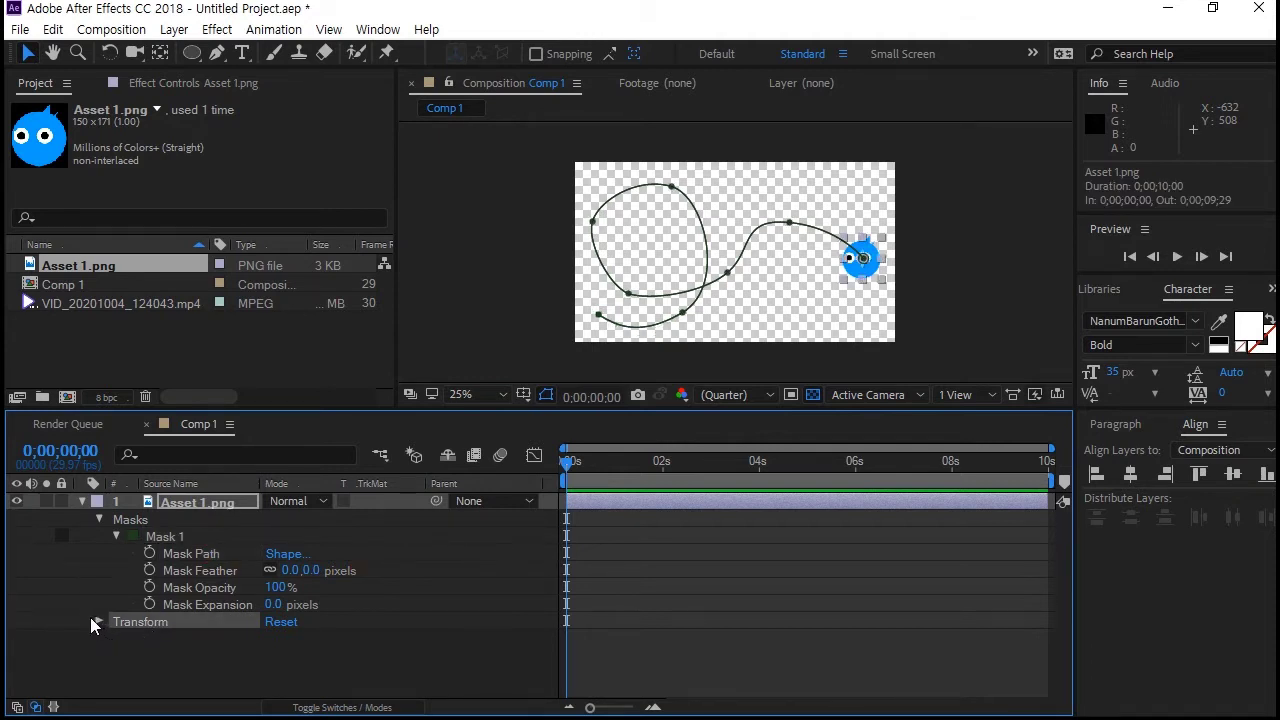
{"action": "left_click", "coordinate": [96, 621]}
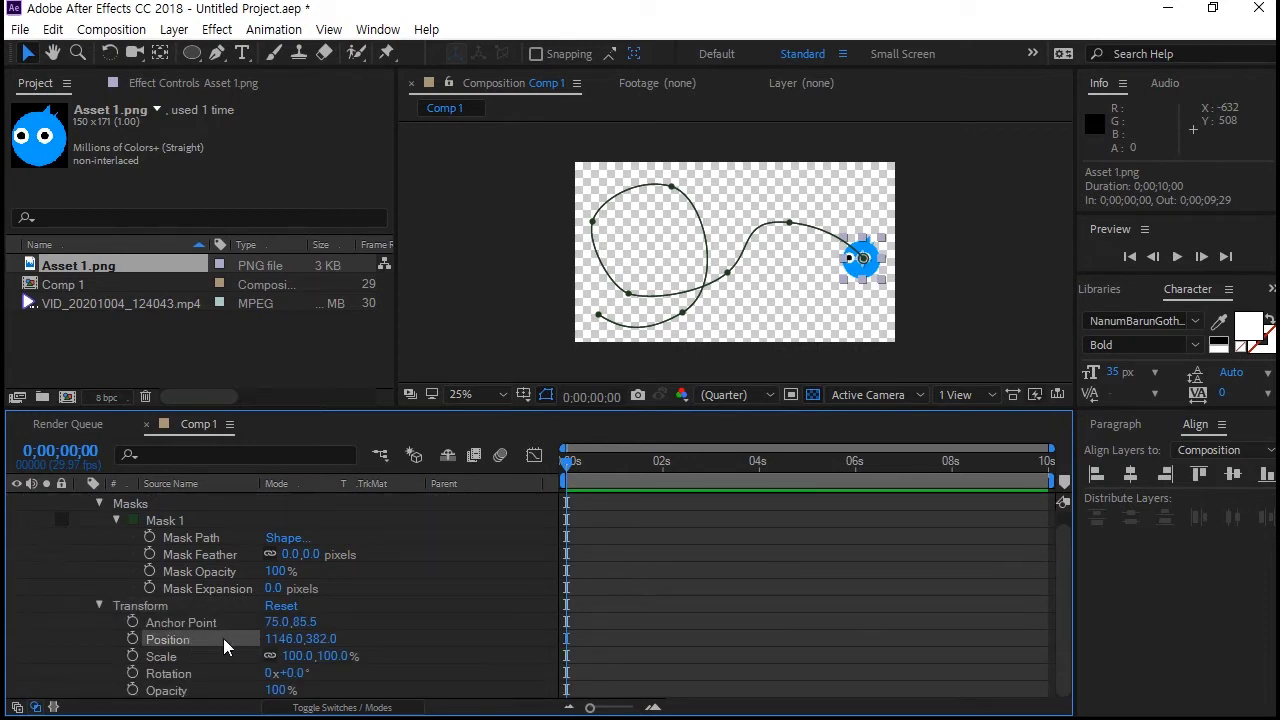
{"action": "key", "text": "ctrl+v"}
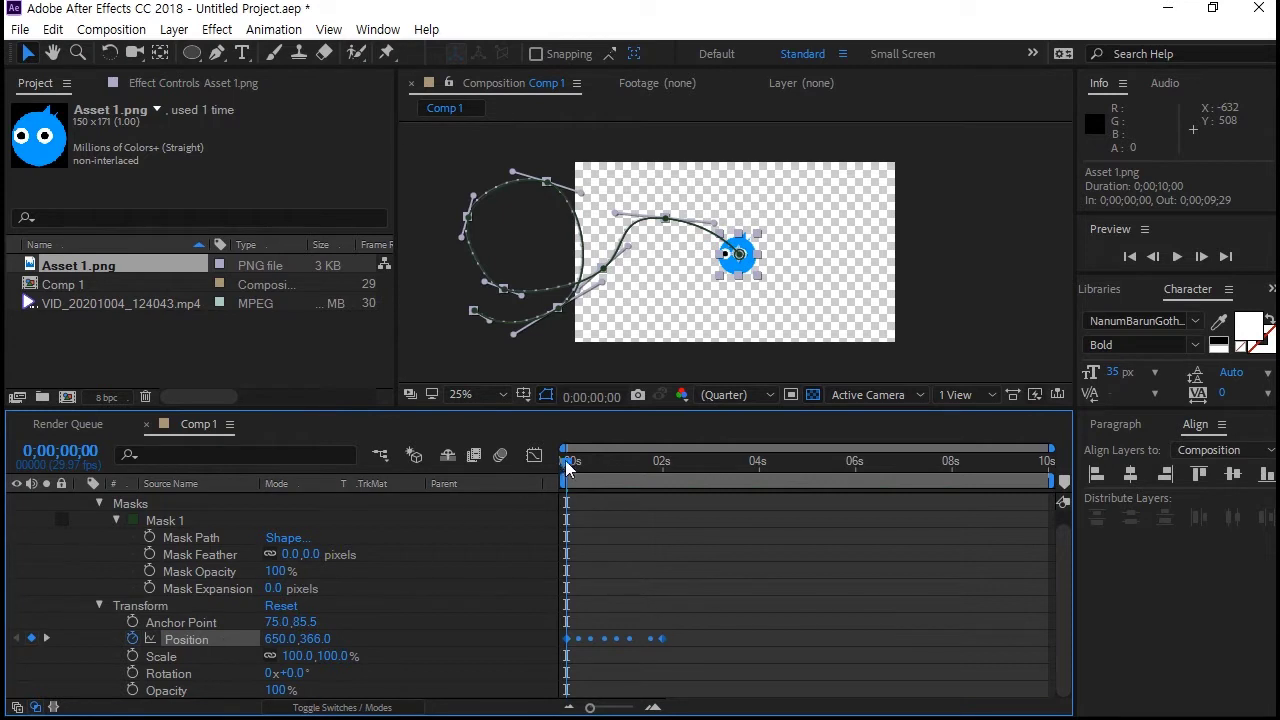
{"action": "left_click_drag", "start_coordinate": [567, 462], "coordinate": [507, 482]}
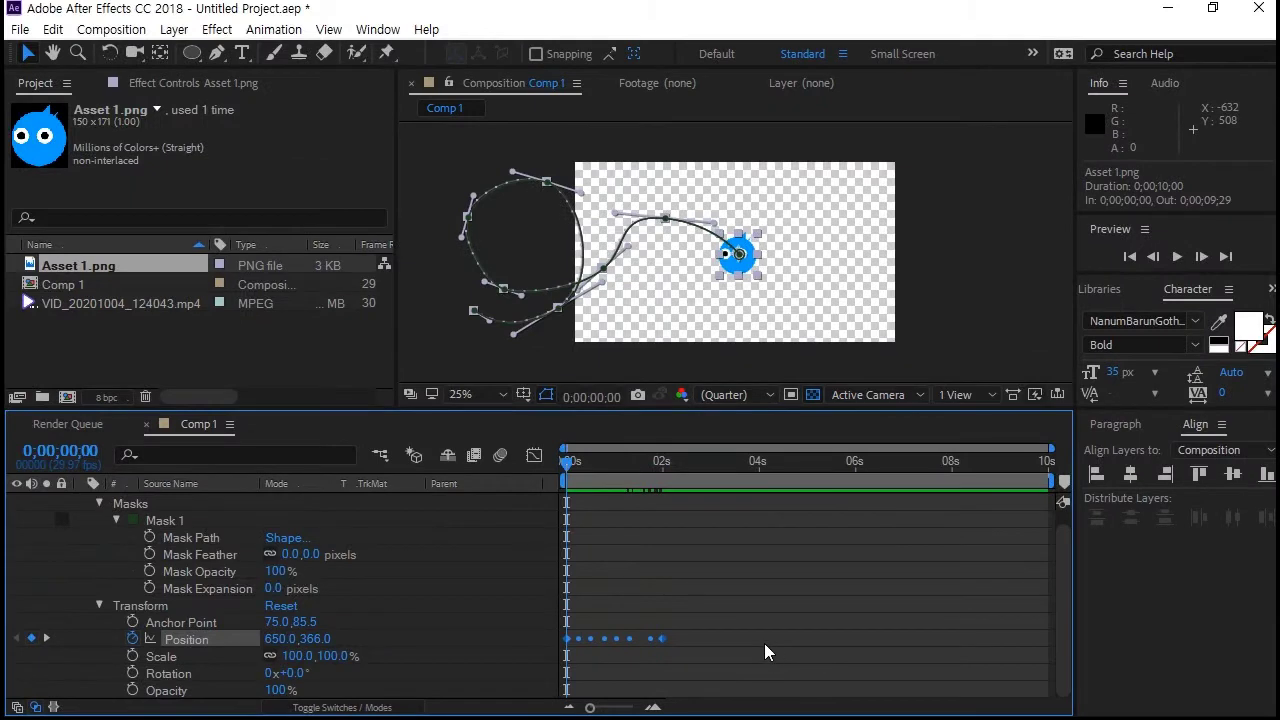
Stretch the Position animation by moving its last keyframe to 0;00;08;00, and return the time indicator to the start.
{"action": "left_click", "coordinate": [764, 643]}
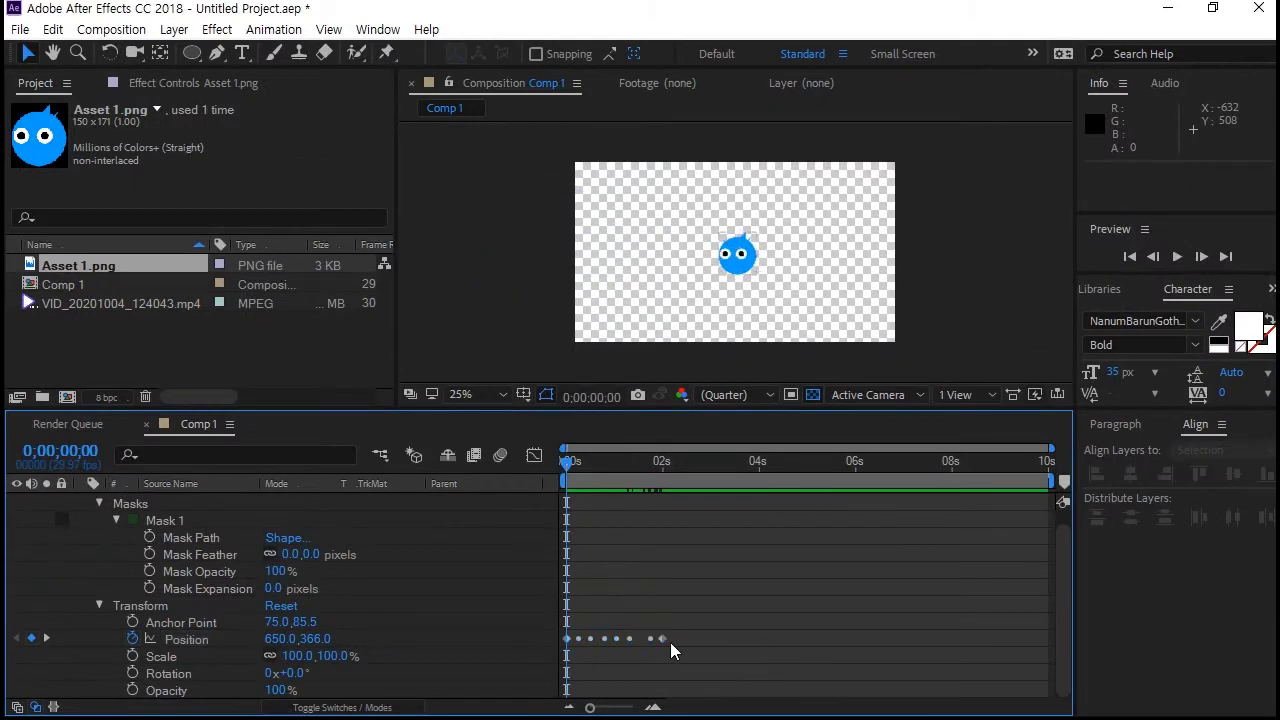
{"action": "left_click_drag", "start_coordinate": [663, 640], "coordinate": [936, 647]}
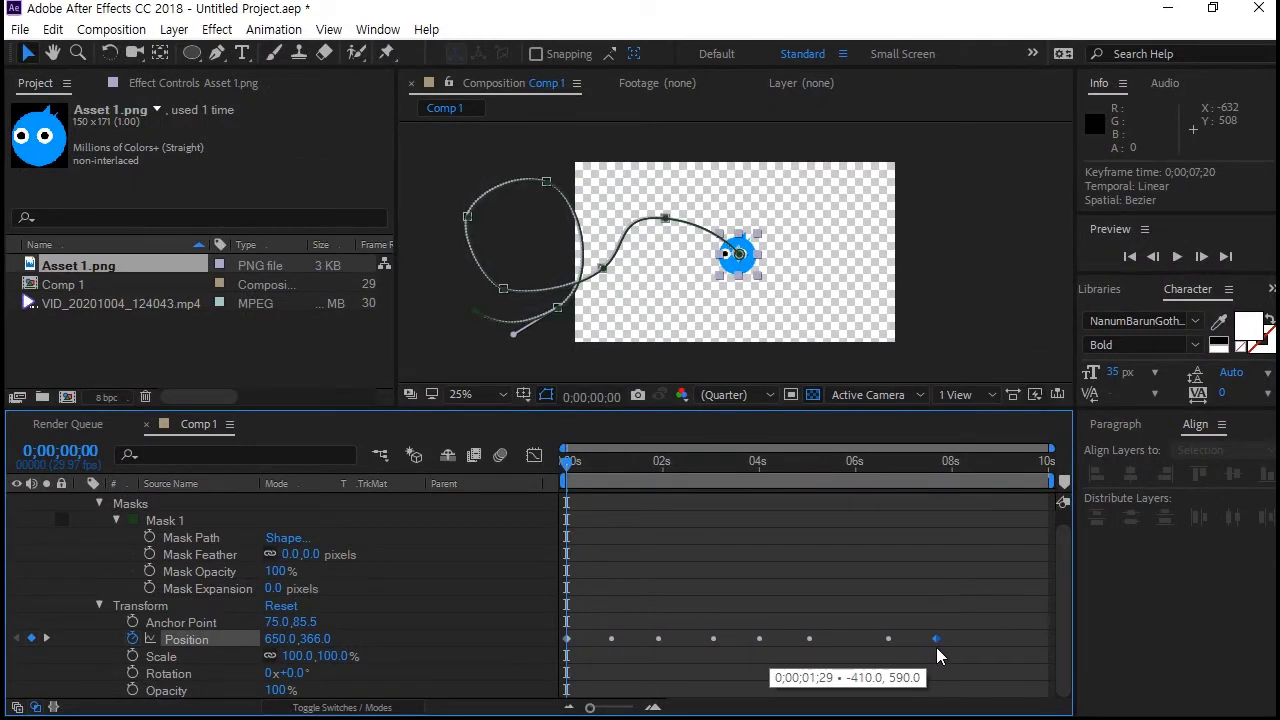
{"action": "left_click", "coordinate": [951, 468]}
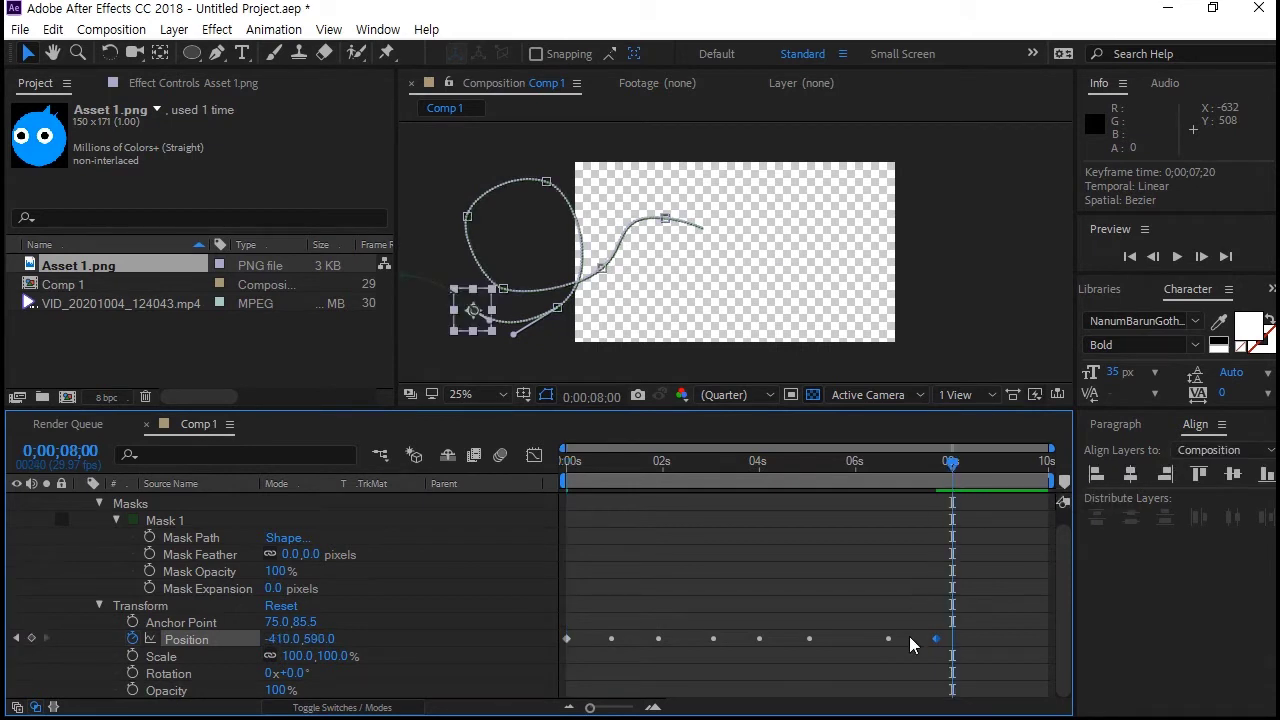
{"action": "left_click_drag", "start_coordinate": [934, 640], "coordinate": [950, 640]}
{"action": "left_click_drag", "start_coordinate": [951, 468], "coordinate": [479, 549]}
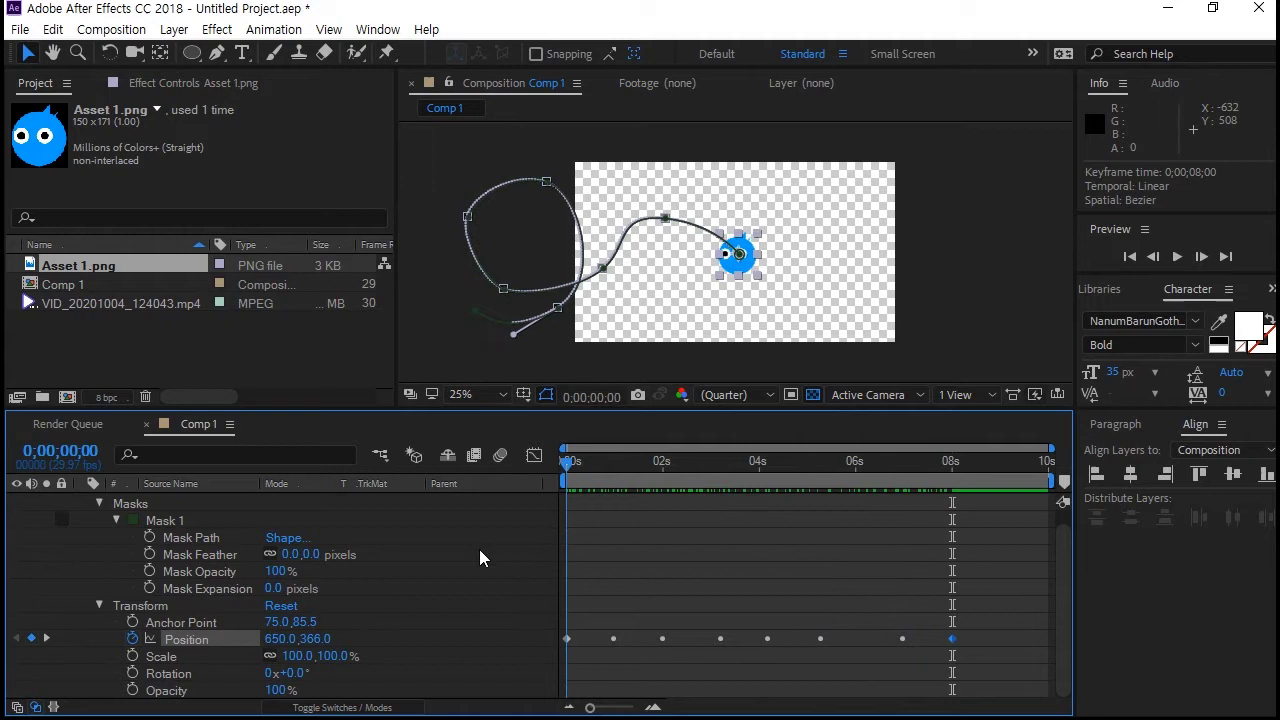
Delete Mask 1 from the Asset 1.png layer.
{"action": "left_click", "coordinate": [113, 520]}
{"action": "left_click", "coordinate": [166, 538]}
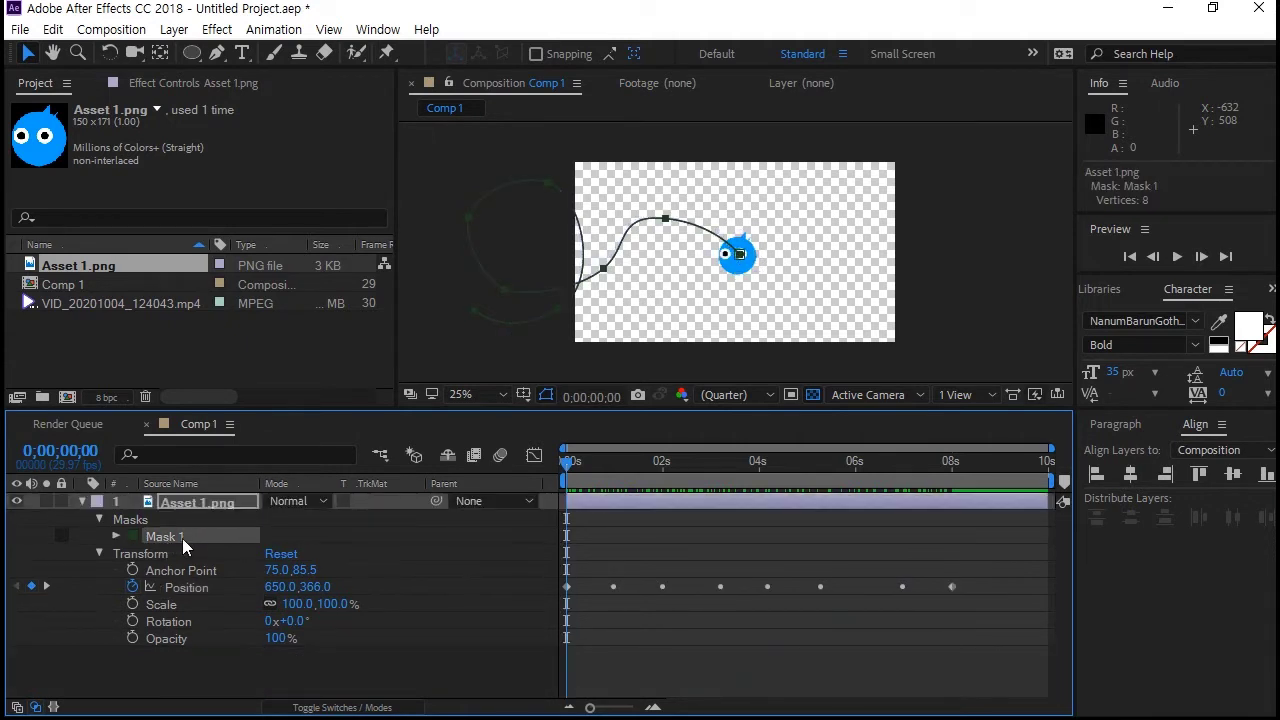
{"action": "key", "text": "Delete"}
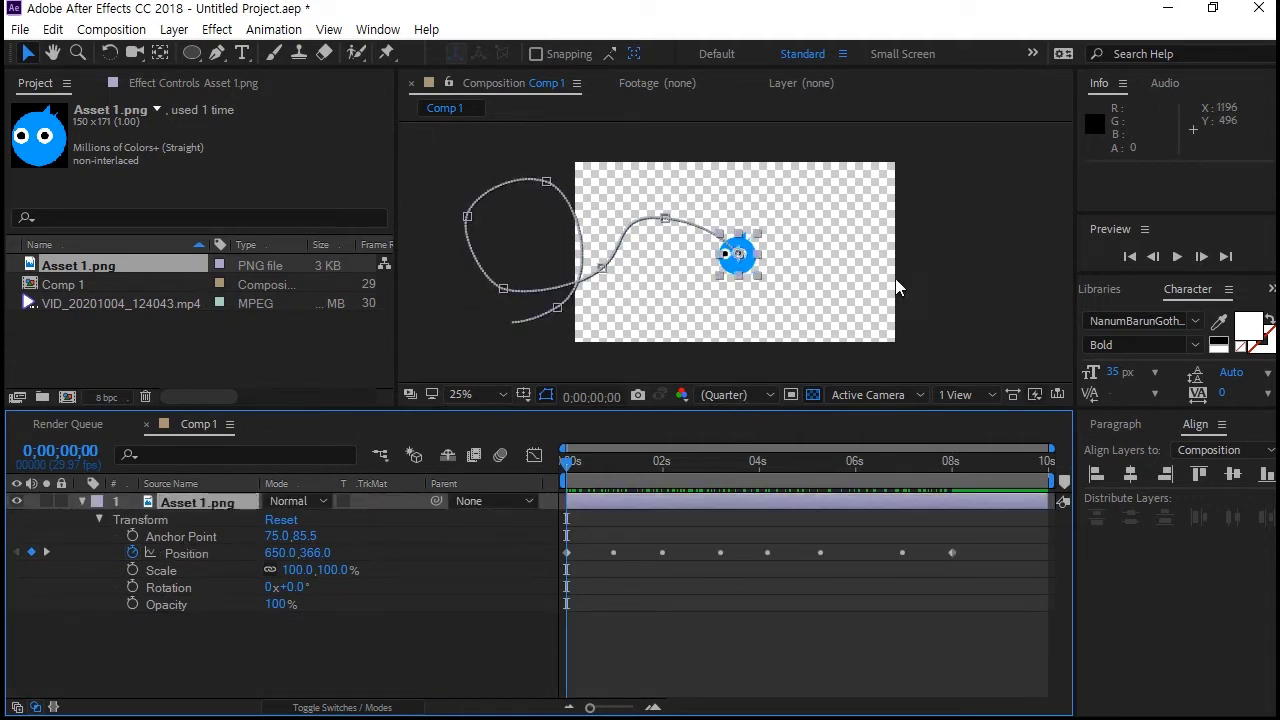
{"action": "mouse_move", "coordinate": [858, 292]}
{"action": "left_mouse_down"}
{"action": "mouse_move", "coordinate": [969, 278]}
{"action": "mouse_move", "coordinate": [858, 272]}
{"action": "left_mouse_up"}
{"action": "mouse_move", "coordinate": [755, 278]}
{"action": "left_mouse_down"}
{"action": "mouse_move", "coordinate": [701, 243]}
{"action": "mouse_move", "coordinate": [748, 236]}
{"action": "mouse_move", "coordinate": [730, 280]}
{"action": "left_mouse_up"}
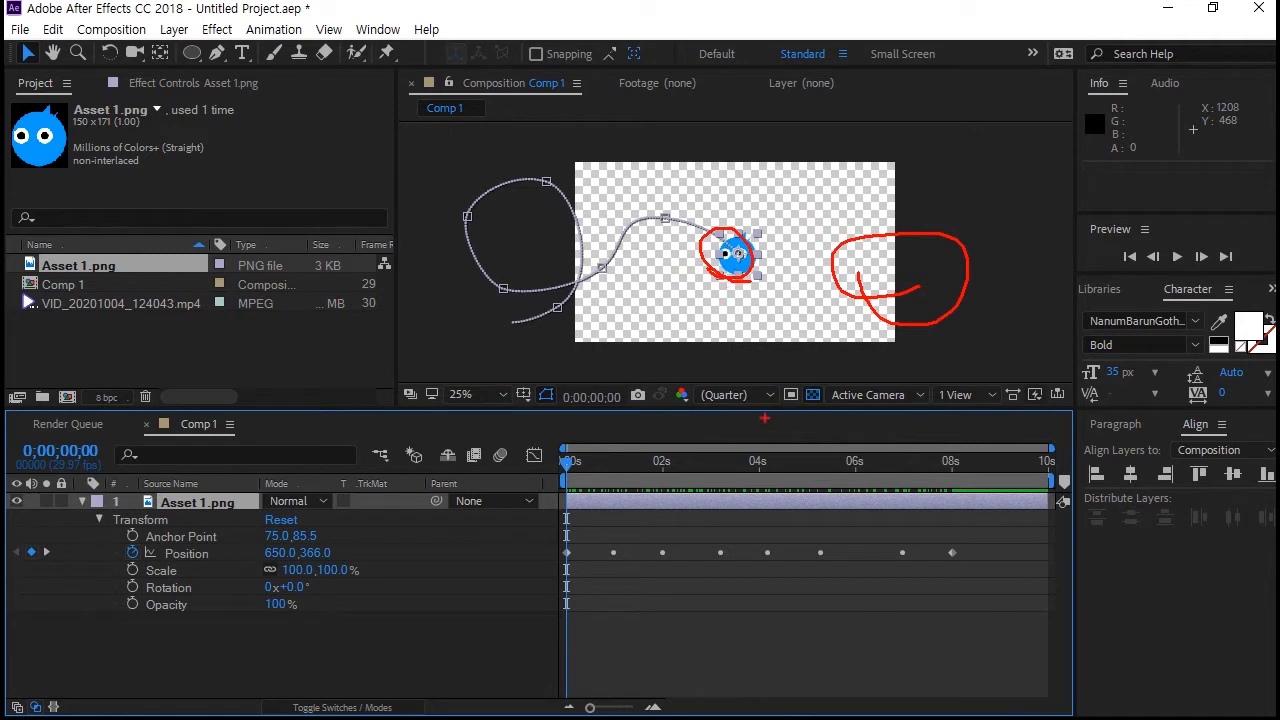
{"action": "mouse_move", "coordinate": [851, 284]}
{"action": "left_mouse_down"}
{"action": "mouse_move", "coordinate": [890, 281]}
{"action": "mouse_move", "coordinate": [870, 230]}
{"action": "mouse_move", "coordinate": [860, 270]}
{"action": "mouse_move", "coordinate": [835, 272]}
{"action": "mouse_move", "coordinate": [870, 265]}
{"action": "left_mouse_up"}
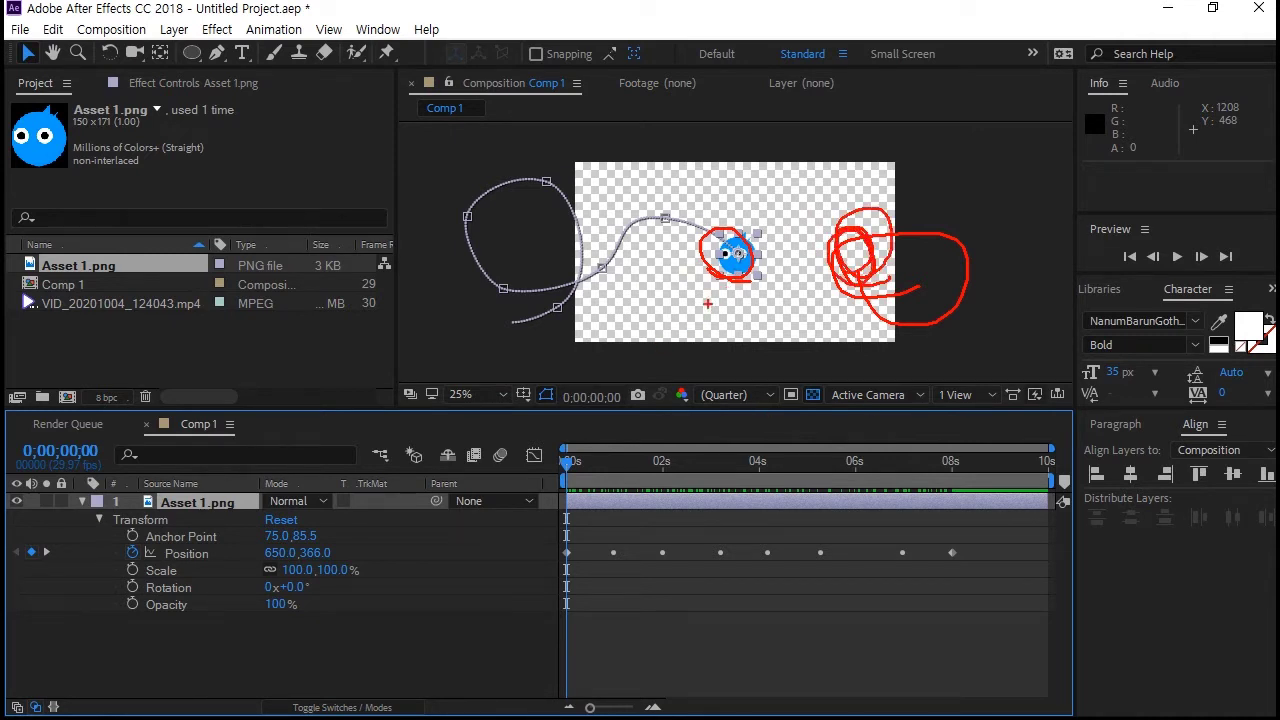
{"action": "key", "text": "Escape"}
Select all Position keyframes and, at time 0, shift the whole motion path right so the bird starts at about 1146, 366.
{"action": "left_click", "coordinate": [187, 553]}
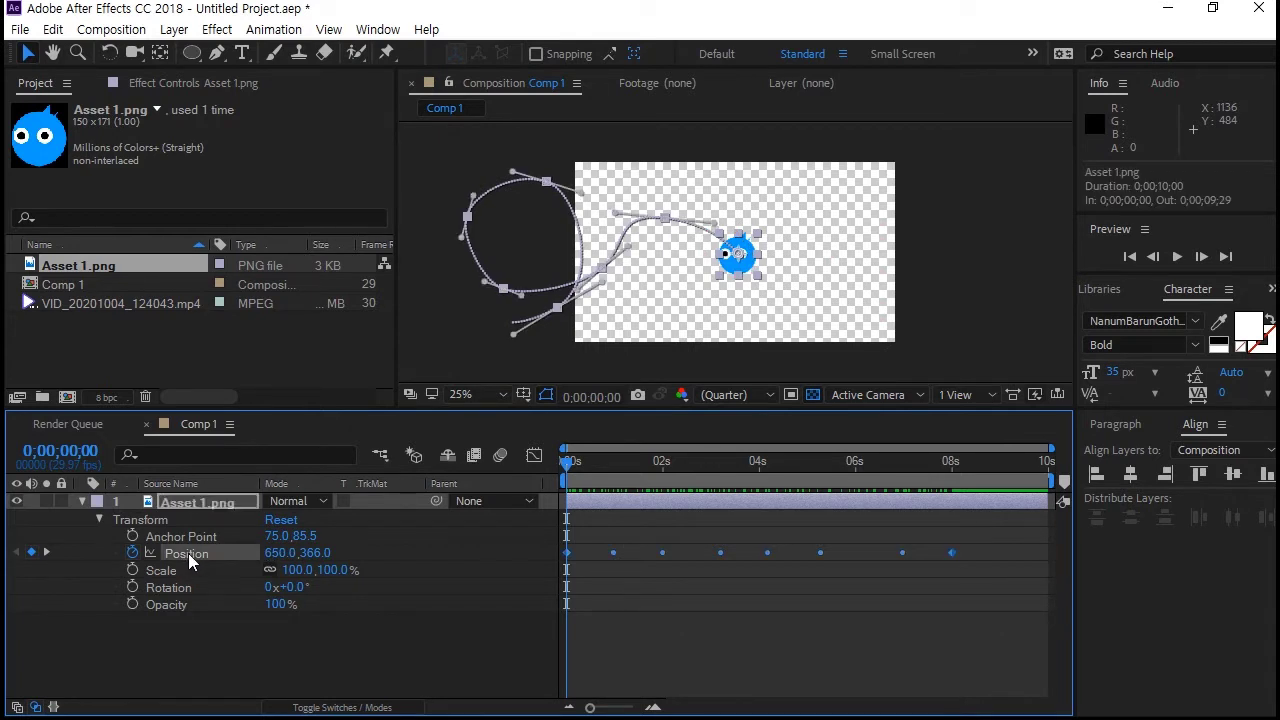
{"action": "mouse_move", "coordinate": [113, 543]}
{"action": "left_mouse_down"}
{"action": "mouse_move", "coordinate": [320, 561]}
{"action": "mouse_move", "coordinate": [530, 548]}
{"action": "mouse_move", "coordinate": [513, 561]}
{"action": "mouse_move", "coordinate": [974, 564]}
{"action": "left_mouse_up"}
{"action": "left_click_drag", "start_coordinate": [582, 456], "coordinate": [551, 708]}
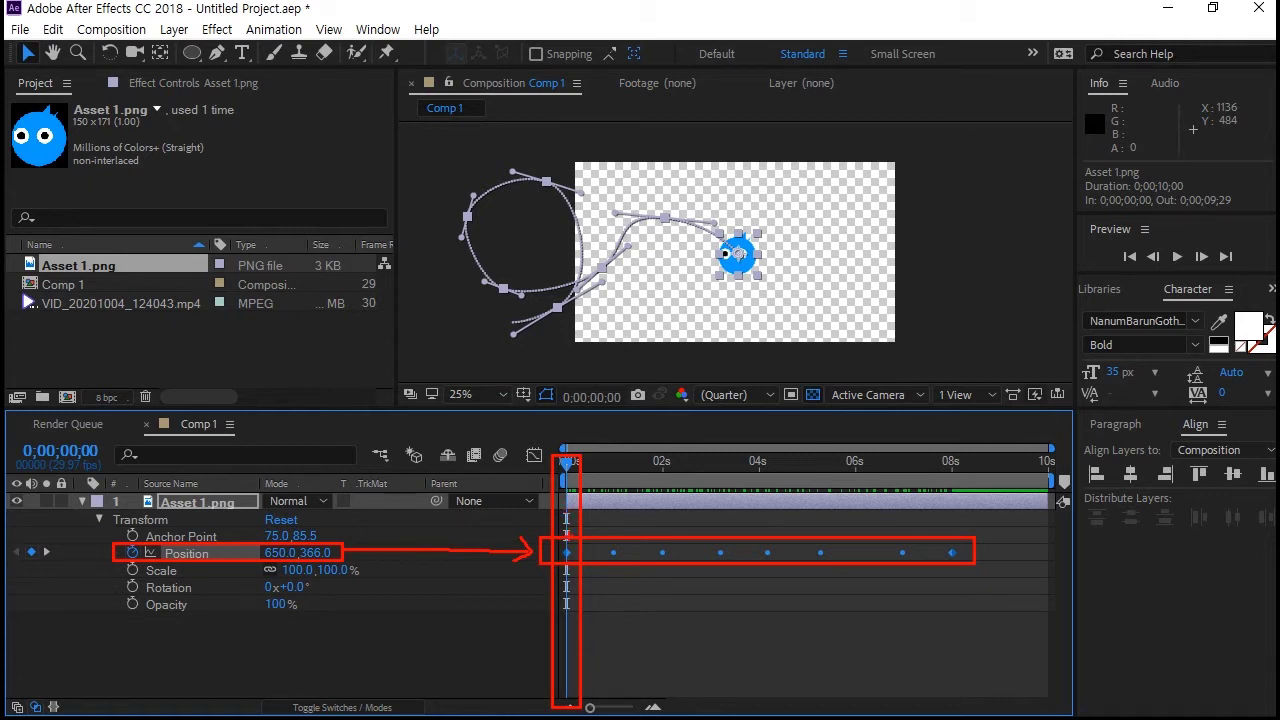
{"action": "mouse_move", "coordinate": [568, 462]}
{"action": "left_mouse_down"}
{"action": "mouse_move", "coordinate": [952, 466]}
{"action": "mouse_move", "coordinate": [588, 510]}
{"action": "mouse_move", "coordinate": [551, 530]}
{"action": "left_mouse_up"}
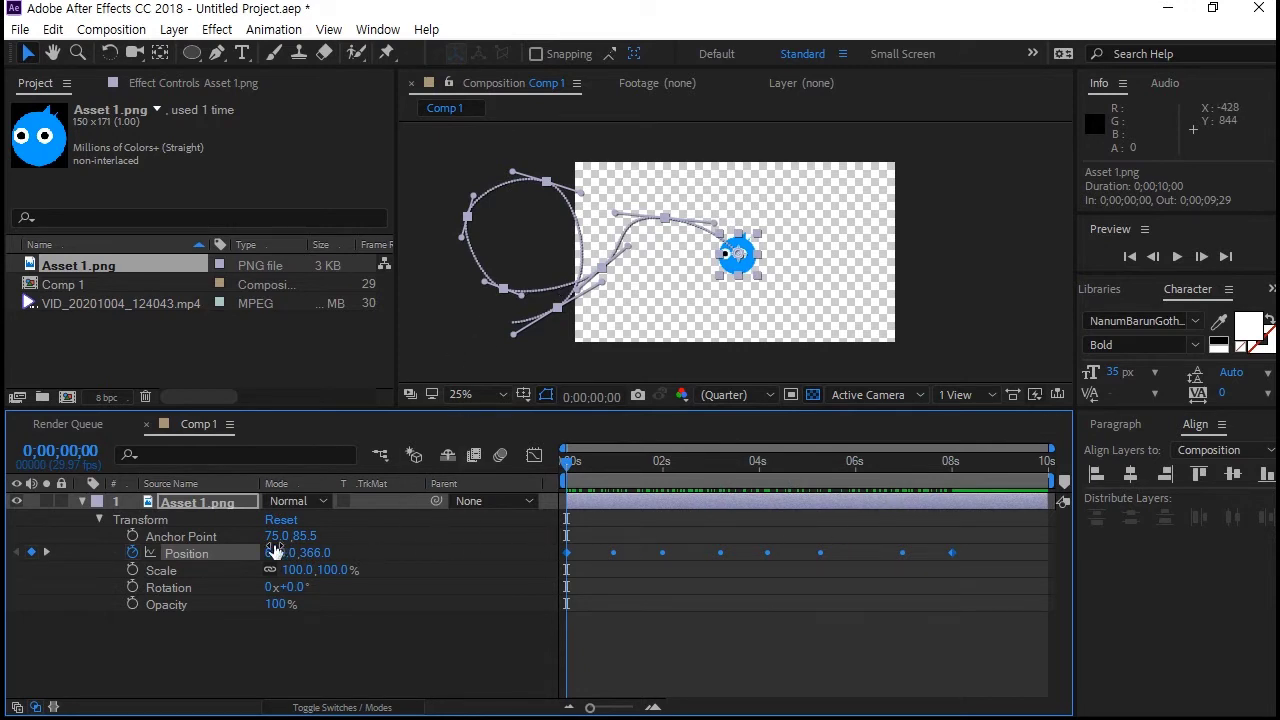
{"action": "mouse_move", "coordinate": [990, 545]}
{"action": "left_mouse_down"}
{"action": "mouse_move", "coordinate": [656, 573]}
{"action": "mouse_move", "coordinate": [541, 569]}
{"action": "mouse_move", "coordinate": [642, 524]}
{"action": "mouse_move", "coordinate": [948, 528]}
{"action": "mouse_move", "coordinate": [941, 567]}
{"action": "mouse_move", "coordinate": [803, 565]}
{"action": "left_mouse_up"}
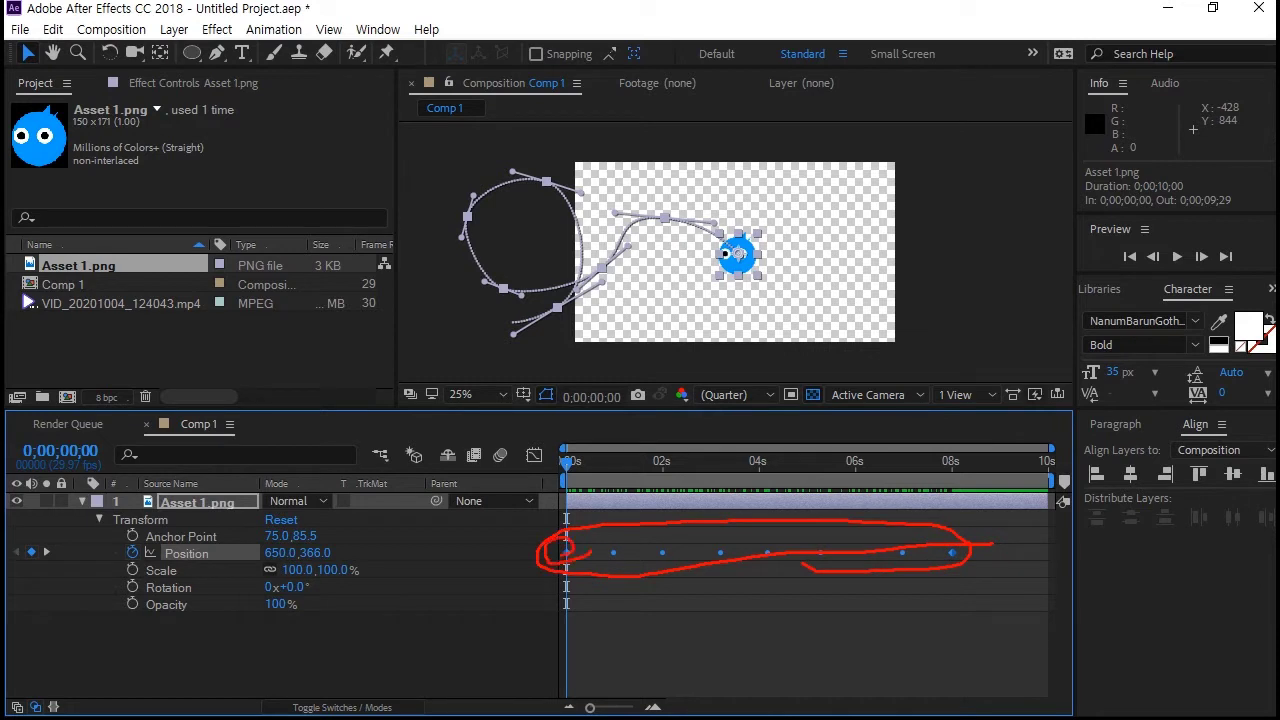
{"action": "key", "text": "Escape"}
{"action": "left_click_drag", "start_coordinate": [732, 272], "coordinate": [857, 265]}
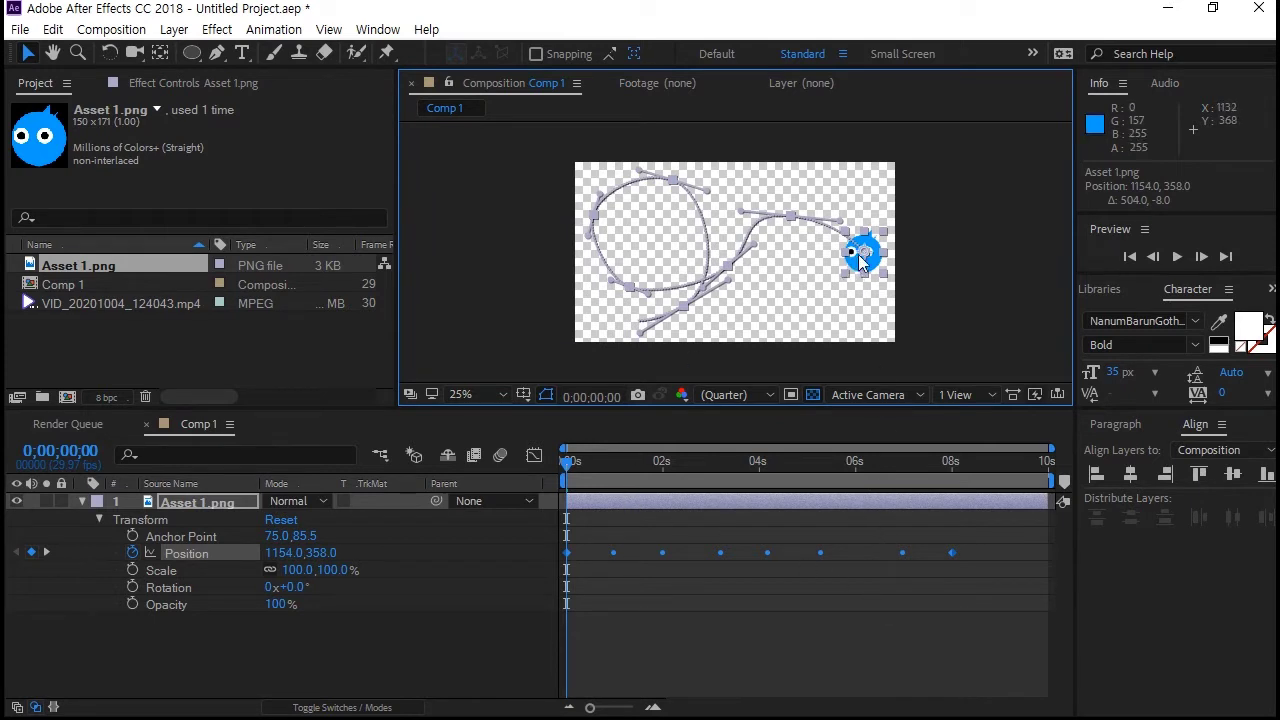
{"action": "mouse_move", "coordinate": [860, 265]}
{"action": "left_mouse_down"}
{"action": "mouse_move", "coordinate": [781, 236]}
{"action": "mouse_move", "coordinate": [829, 270]}
{"action": "mouse_move", "coordinate": [858, 265]}
{"action": "left_mouse_up"}
Scrub the start of the timeline, return to time 0 and play a preview of the bird's path animation.
{"action": "left_click_drag", "start_coordinate": [598, 476], "coordinate": [551, 468]}
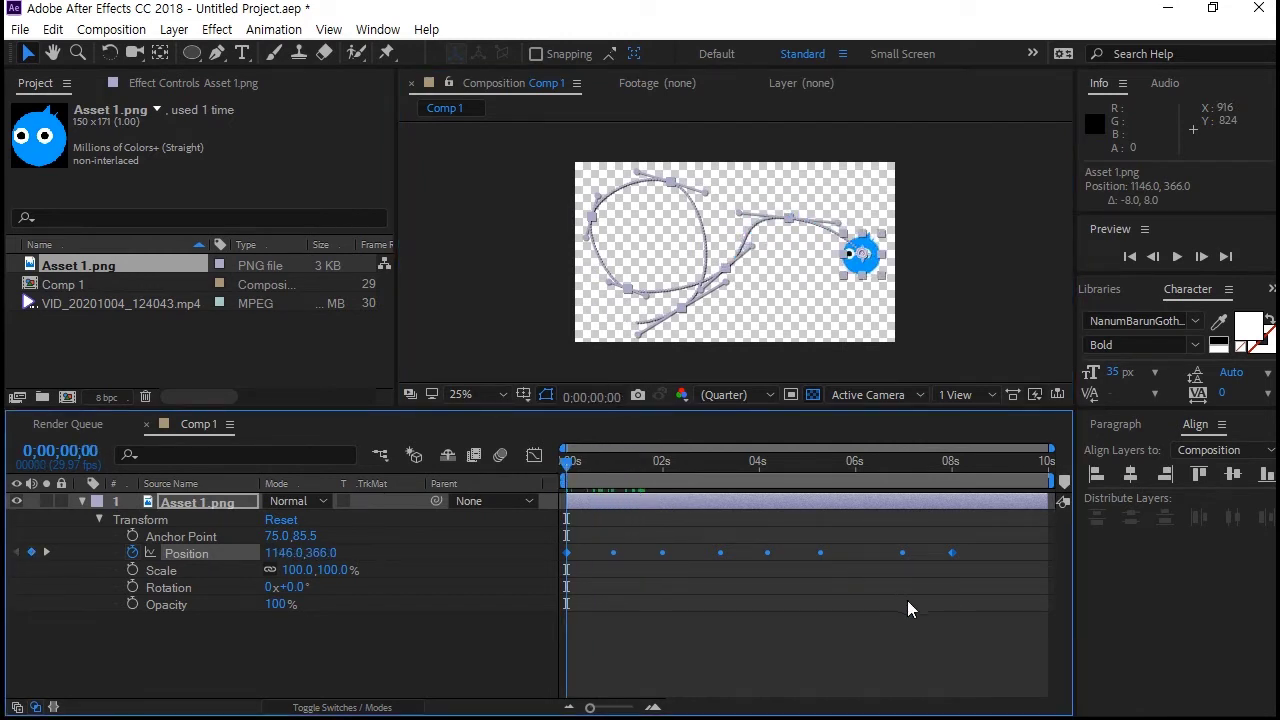
{"action": "key", "text": "space"}
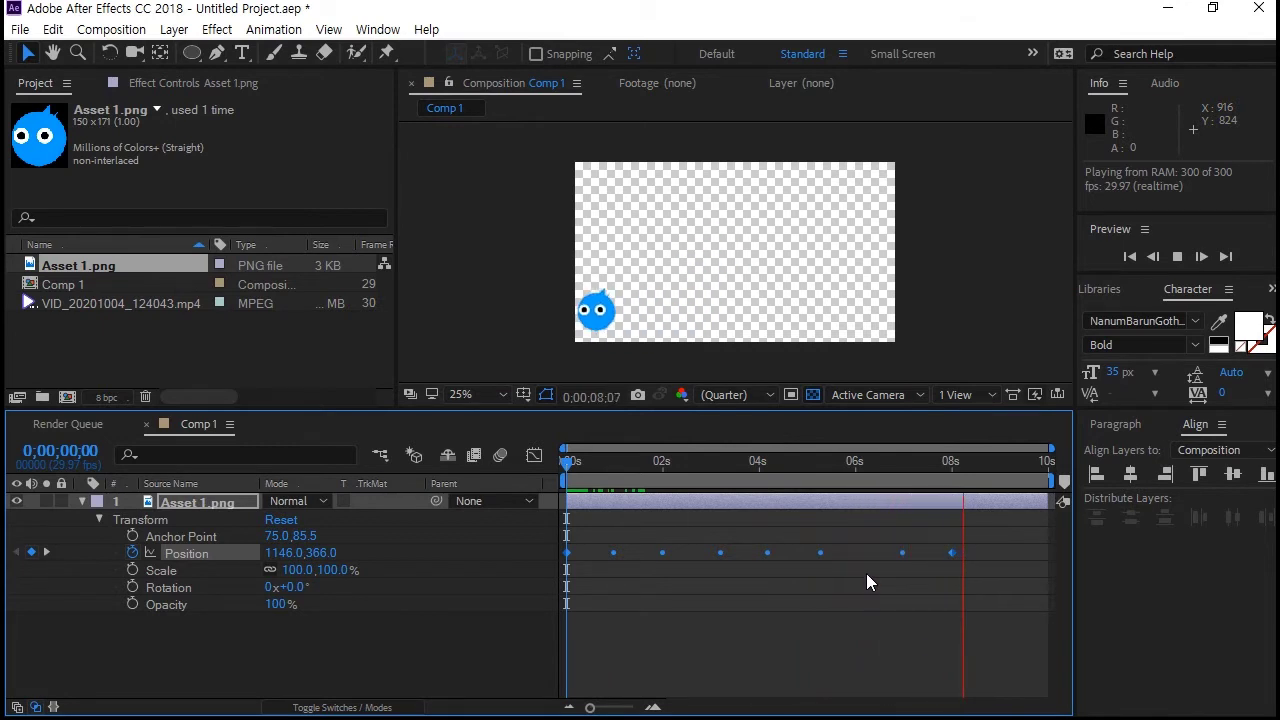
Stop the preview and create a new composition from the VID_20201004_124043.mp4 footage.
{"action": "key", "text": "space"}
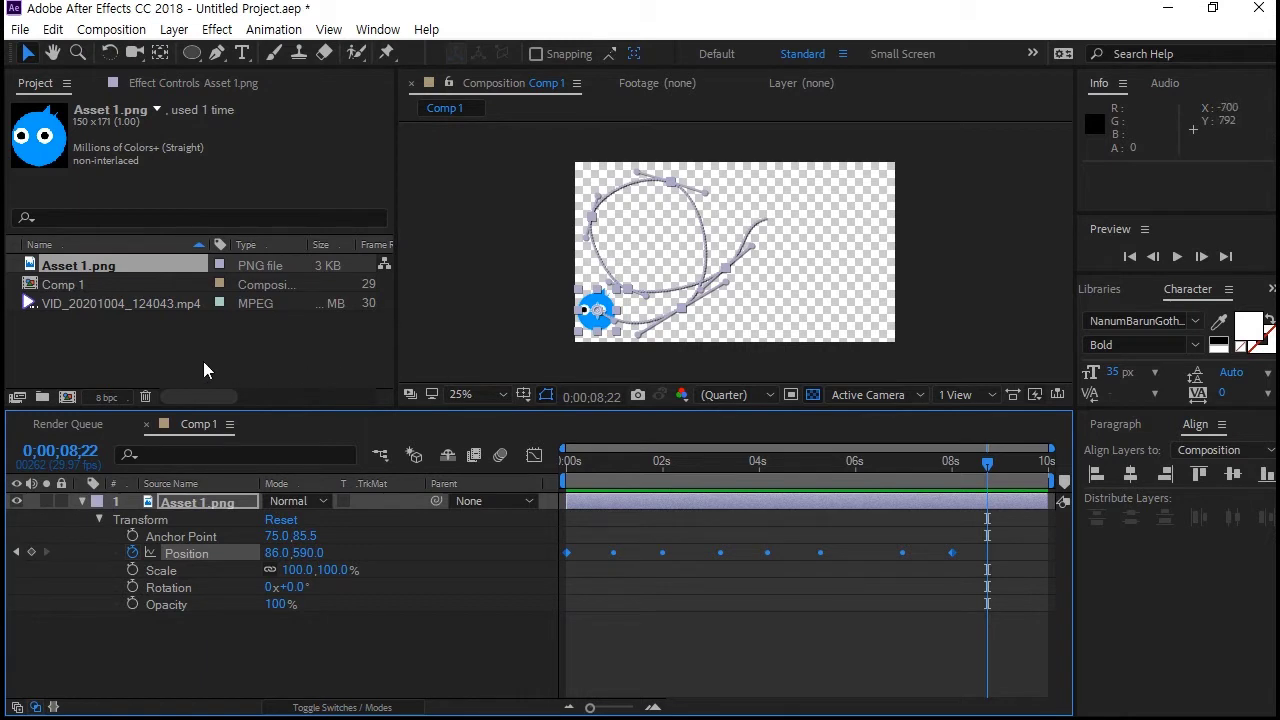
{"action": "left_click", "coordinate": [121, 332]}
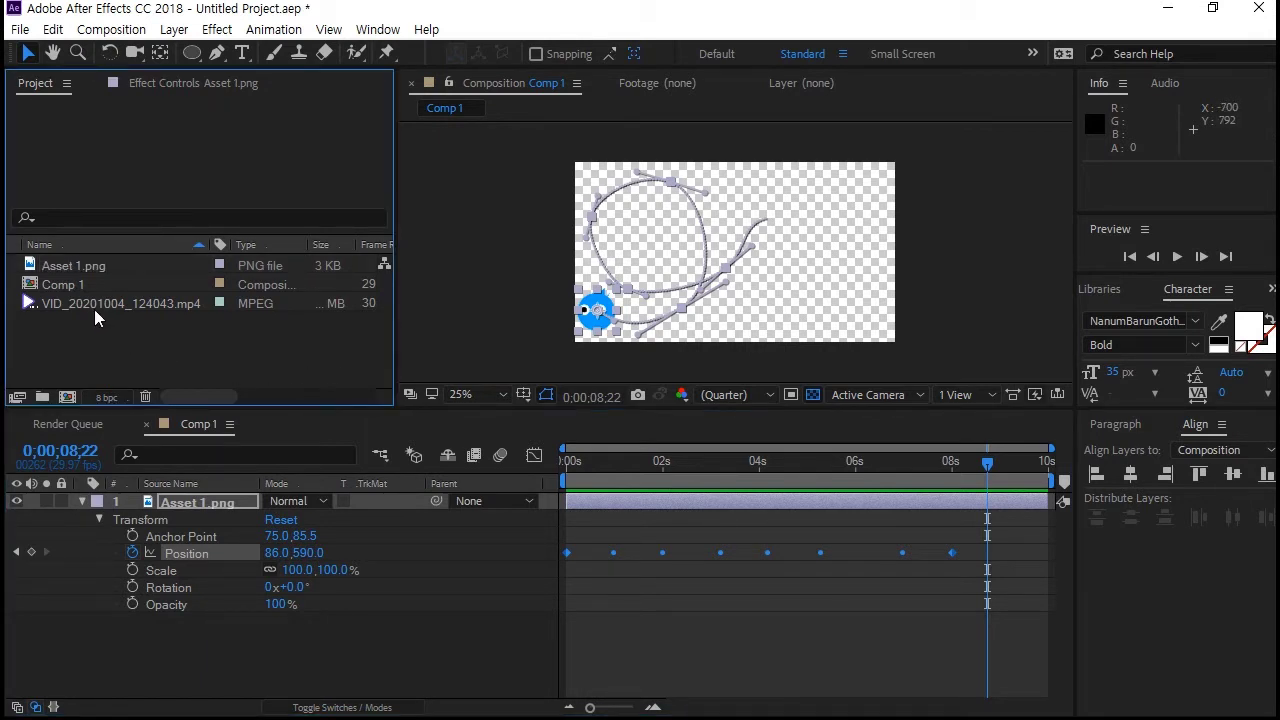
{"action": "left_click", "coordinate": [84, 303]}
{"action": "left_click", "coordinate": [49, 314]}
{"action": "left_click", "coordinate": [62, 305]}
{"action": "mouse_move", "coordinate": [62, 305]}
{"action": "left_mouse_down"}
{"action": "mouse_move", "coordinate": [66, 396]}
{"action": "mouse_move", "coordinate": [73, 314]}
{"action": "mouse_move", "coordinate": [98, 320]}
{"action": "mouse_move", "coordinate": [48, 300]}
{"action": "left_mouse_up"}
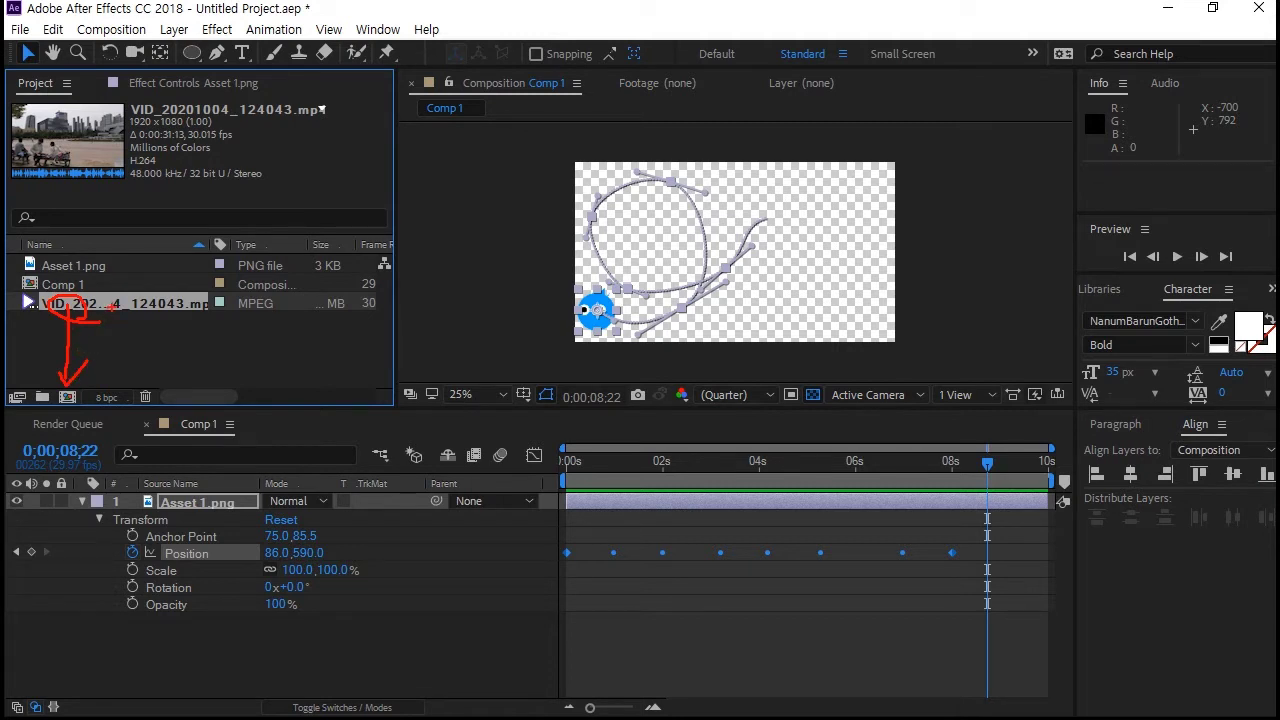
{"action": "left_click_drag", "start_coordinate": [90, 303], "coordinate": [71, 394]}
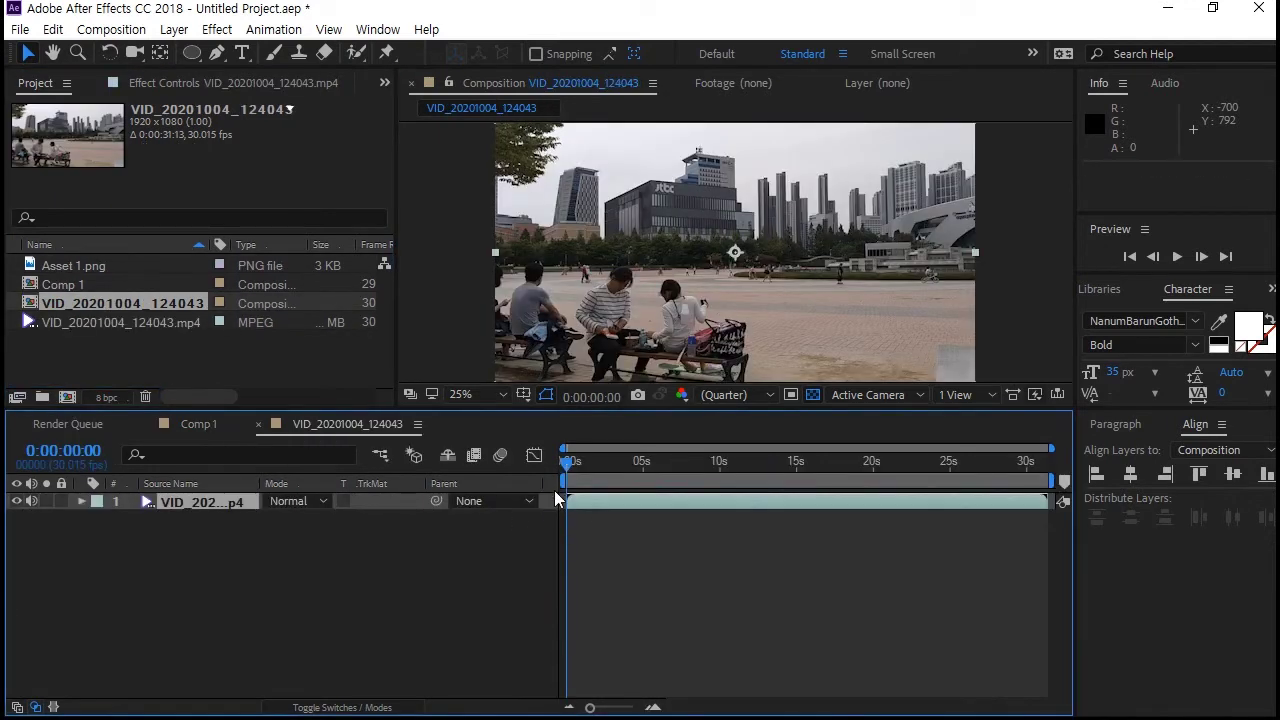
Mute the video layer's audio, scrub to 0:00:24:26 and bring up the effects and presets list.
{"action": "left_click", "coordinate": [31, 501]}
{"action": "left_click_drag", "start_coordinate": [583, 473], "coordinate": [950, 482]}
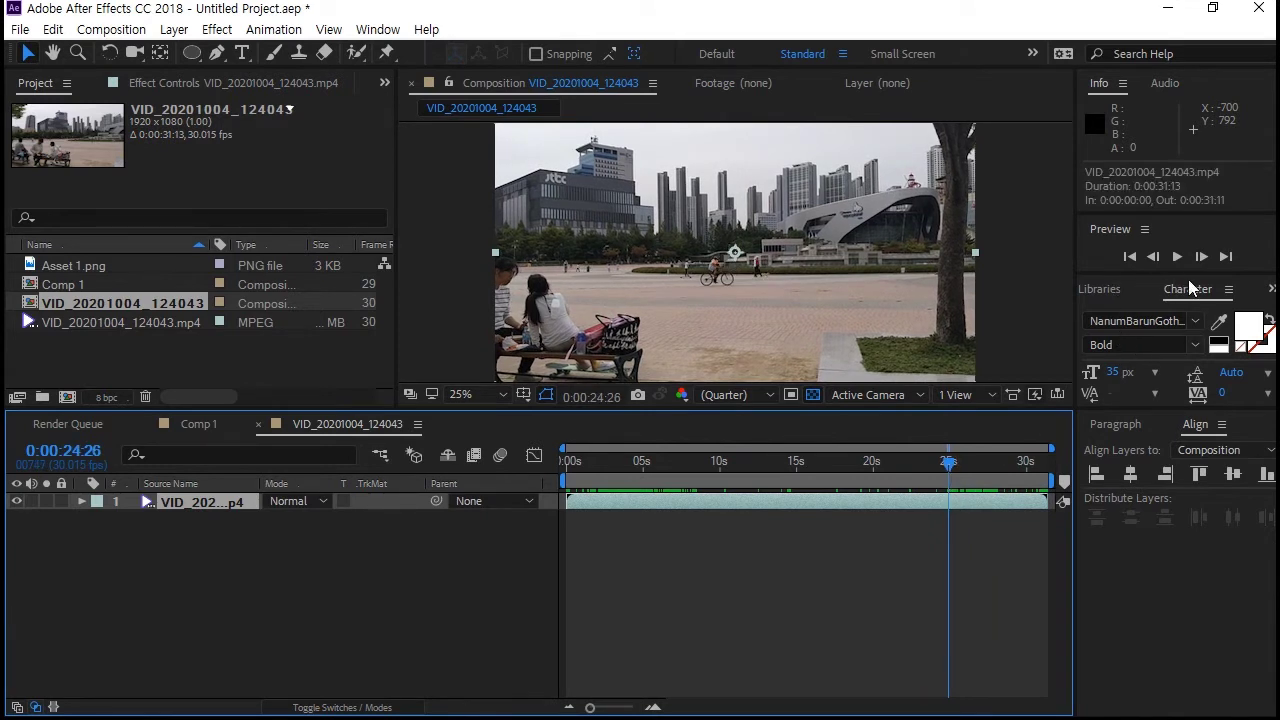
{"action": "left_click", "coordinate": [1272, 289]}
{"action": "left_click", "coordinate": [1225, 311]}
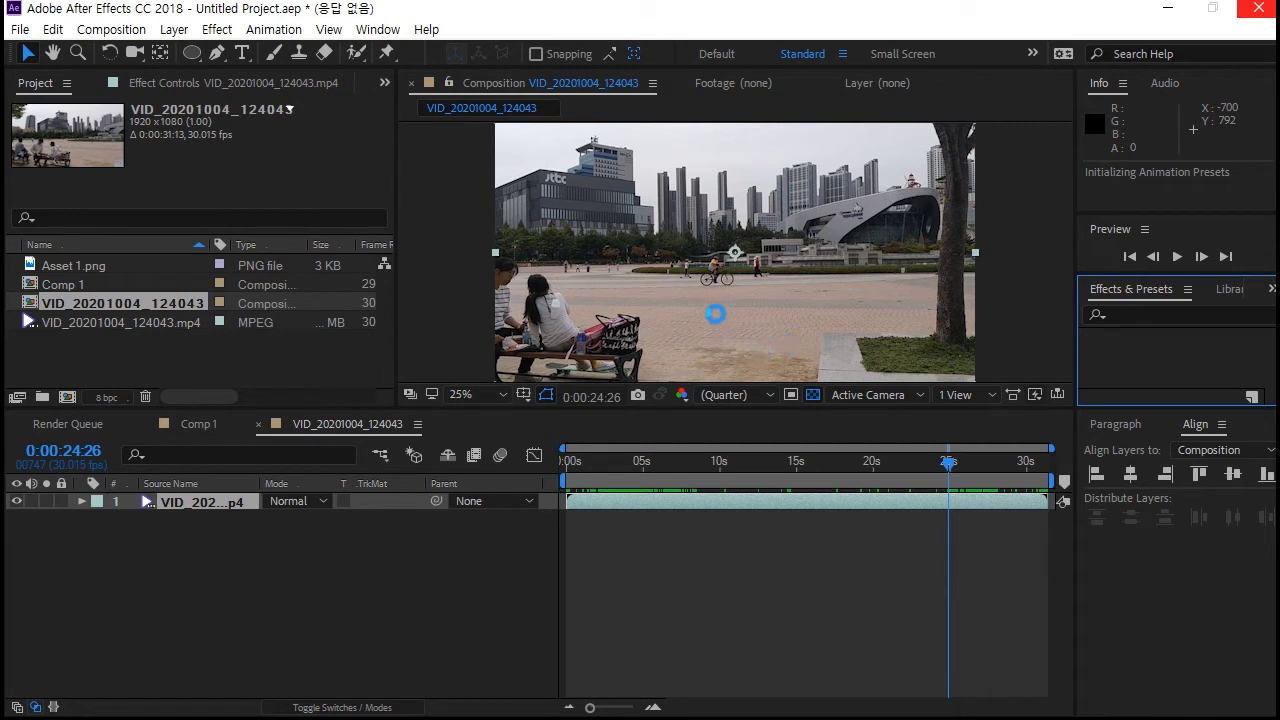
Move the time indicator to 0:00:24:03 and trim the work area so it begins there.
{"action": "mouse_move", "coordinate": [948, 462]}
{"action": "left_mouse_down"}
{"action": "mouse_move", "coordinate": [844, 464]}
{"action": "mouse_move", "coordinate": [938, 474]}
{"action": "left_mouse_up"}
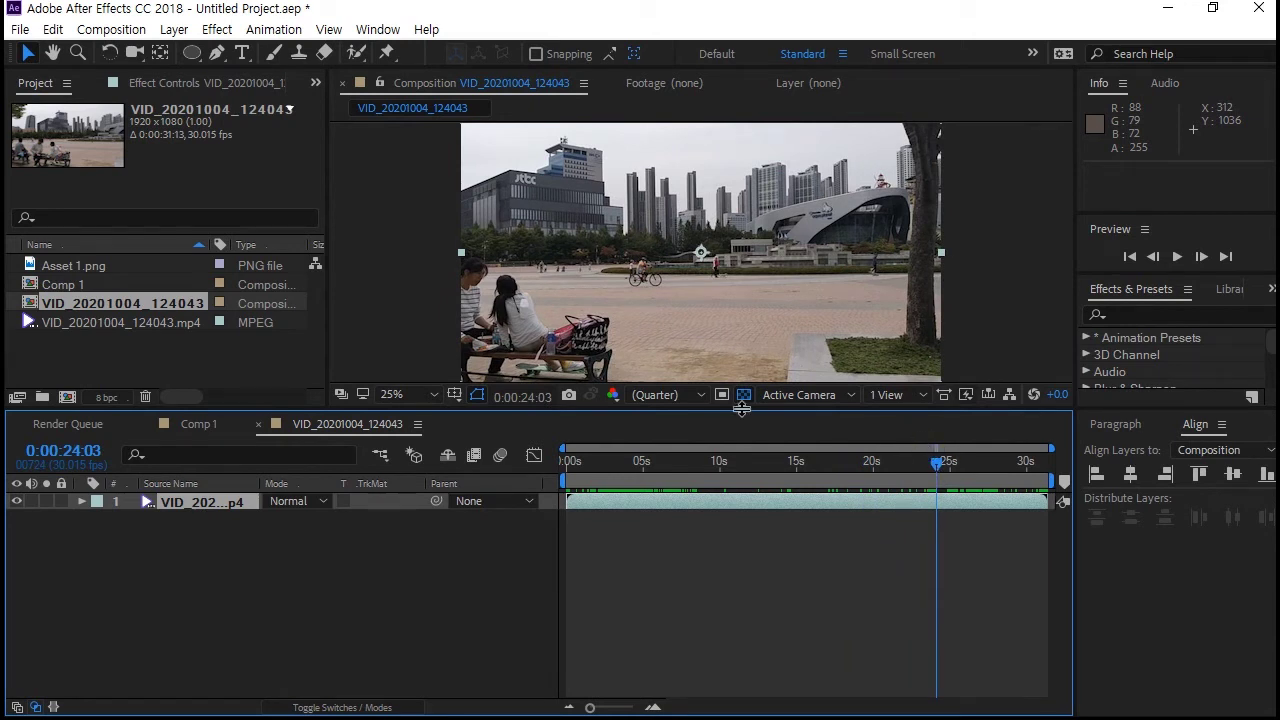
{"action": "left_click_drag", "start_coordinate": [557, 481], "coordinate": [922, 487]}
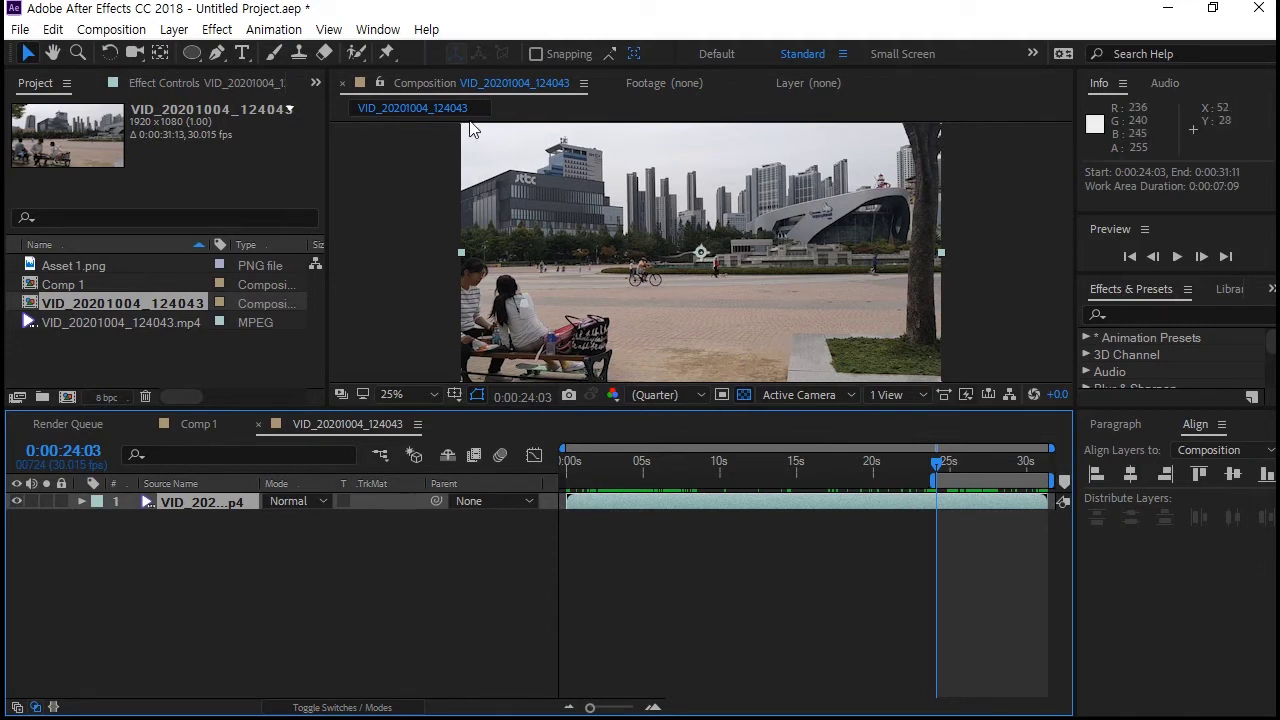
Search the effects for "tint" and apply the Color Correction Tint effect to the video layer.
{"action": "left_click", "coordinate": [1159, 313]}
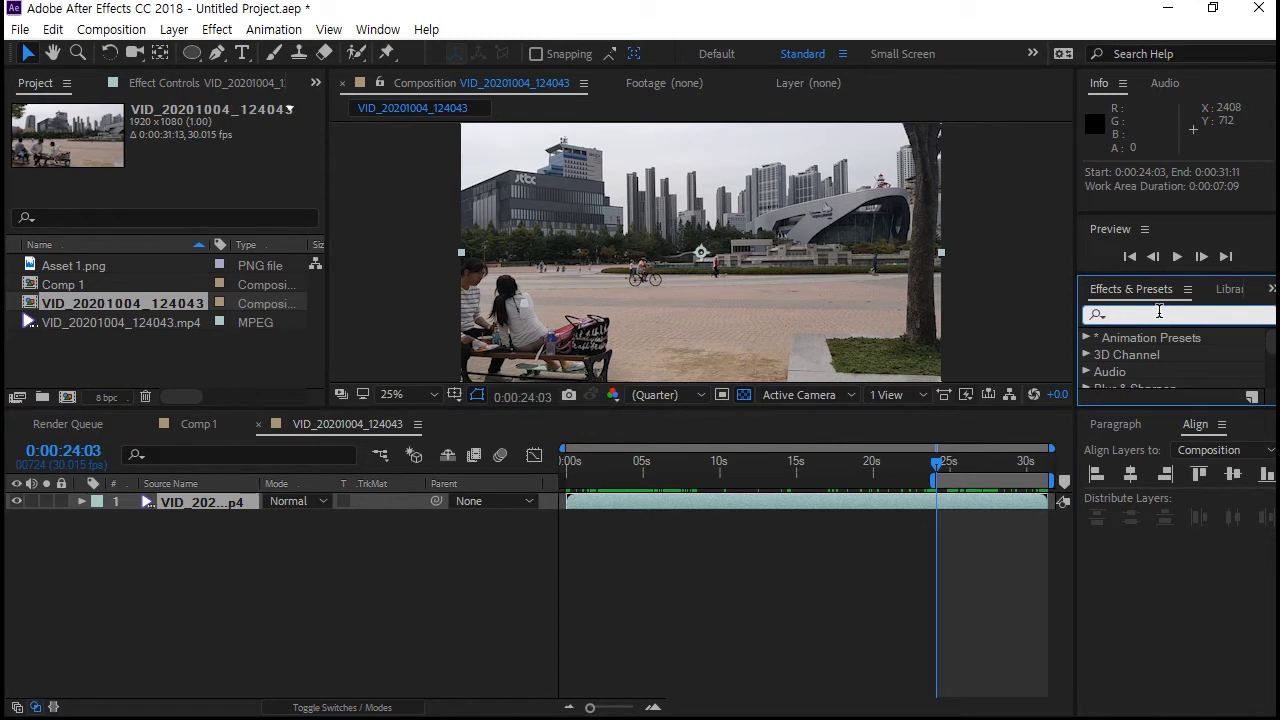
{"action": "type", "text": "t"}
{"action": "key", "text": "BackSpace"}
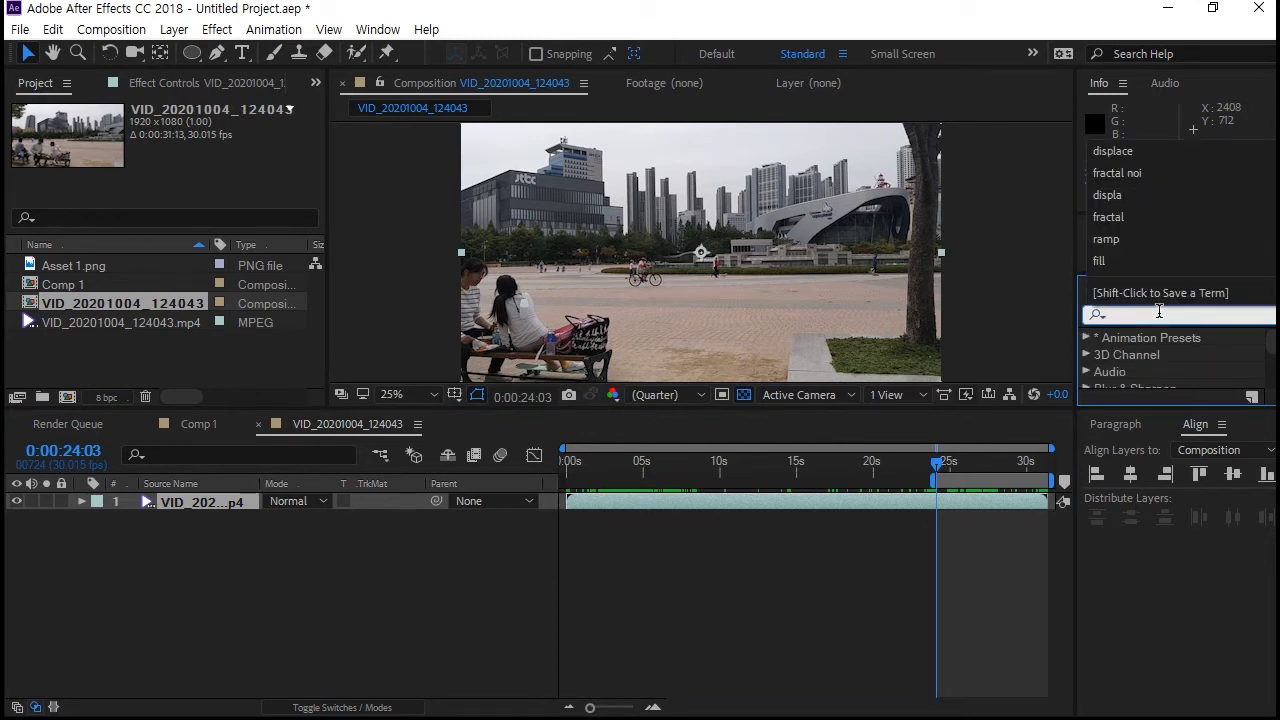
{"action": "type", "text": "tint"}
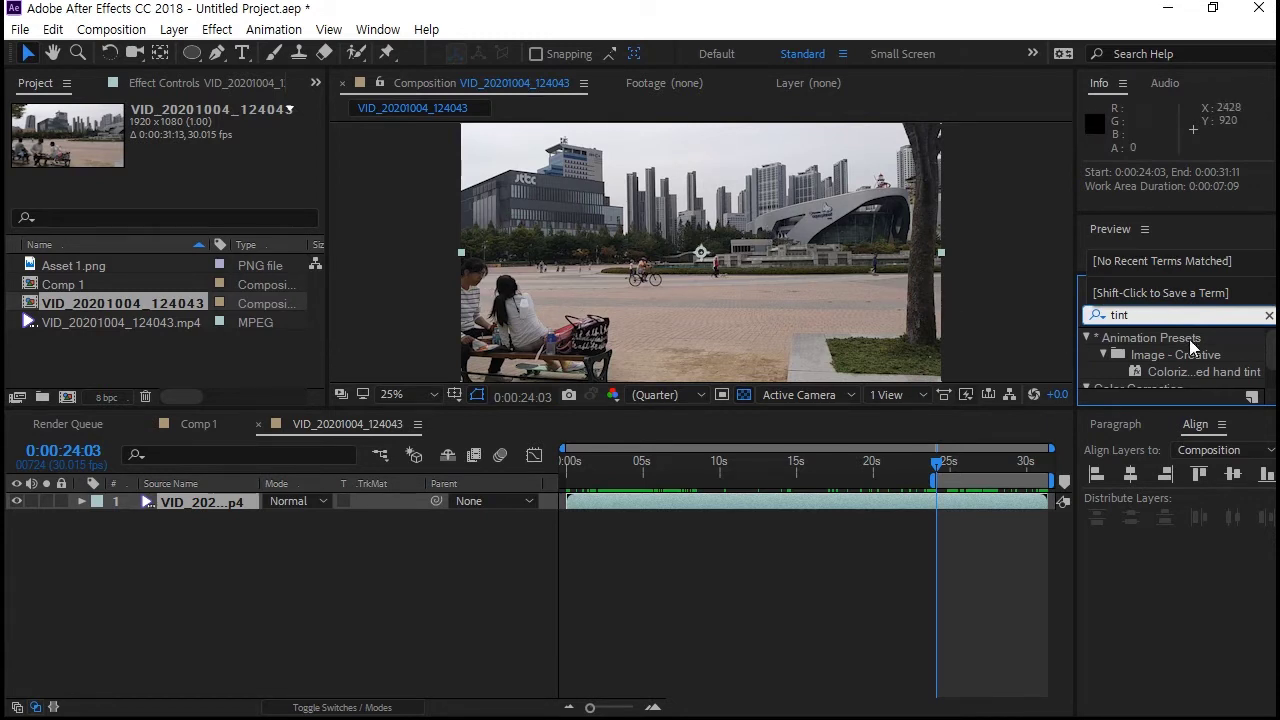
{"action": "scroll", "coordinate": [1187, 350], "scroll_direction": "down", "scroll_amount": 1}
{"action": "left_click_drag", "start_coordinate": [1152, 382], "coordinate": [1001, 508]}
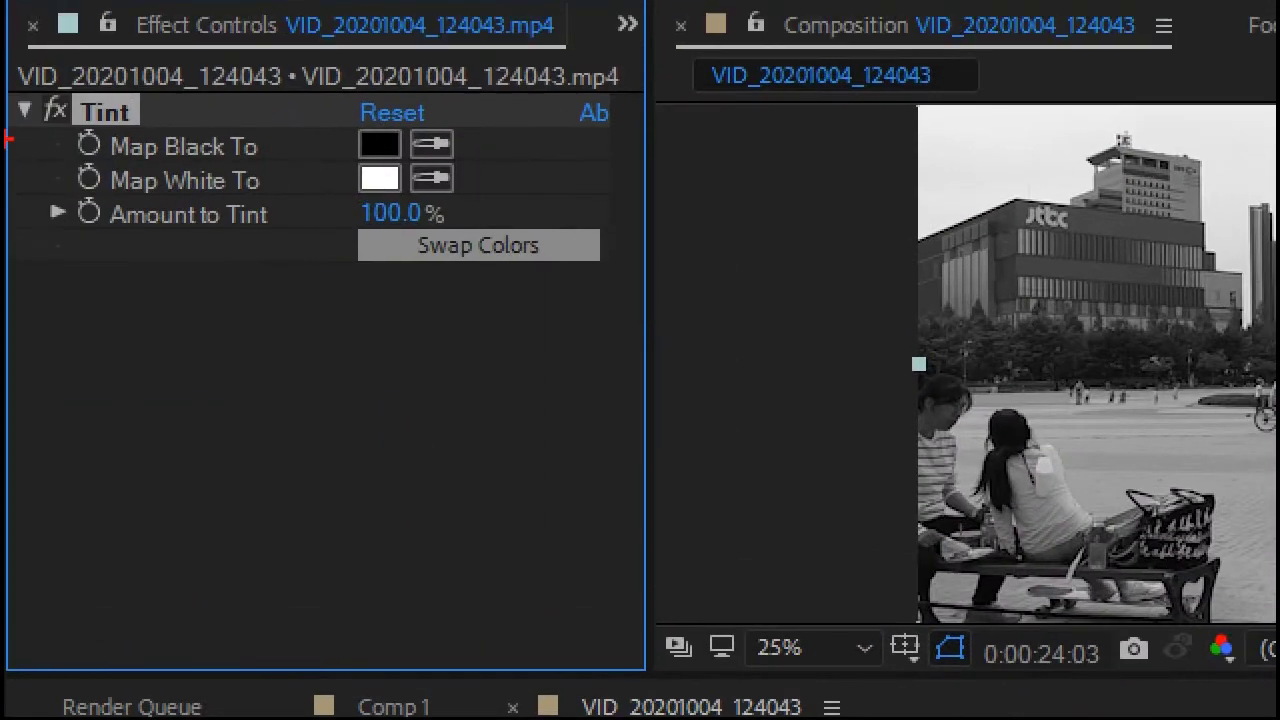
{"action": "mouse_move", "coordinate": [98, 165]}
{"action": "left_mouse_down"}
{"action": "mouse_move", "coordinate": [218, 155]}
{"action": "mouse_move", "coordinate": [165, 114]}
{"action": "mouse_move", "coordinate": [240, 155]}
{"action": "mouse_move", "coordinate": [213, 160]}
{"action": "mouse_move", "coordinate": [292, 137]}
{"action": "mouse_move", "coordinate": [266, 160]}
{"action": "left_mouse_up"}
{"action": "mouse_move", "coordinate": [222, 216]}
{"action": "left_mouse_down"}
{"action": "mouse_move", "coordinate": [158, 188]}
{"action": "mouse_move", "coordinate": [225, 180]}
{"action": "mouse_move", "coordinate": [220, 228]}
{"action": "mouse_move", "coordinate": [288, 205]}
{"action": "mouse_move", "coordinate": [258, 180]}
{"action": "mouse_move", "coordinate": [243, 255]}
{"action": "left_mouse_up"}
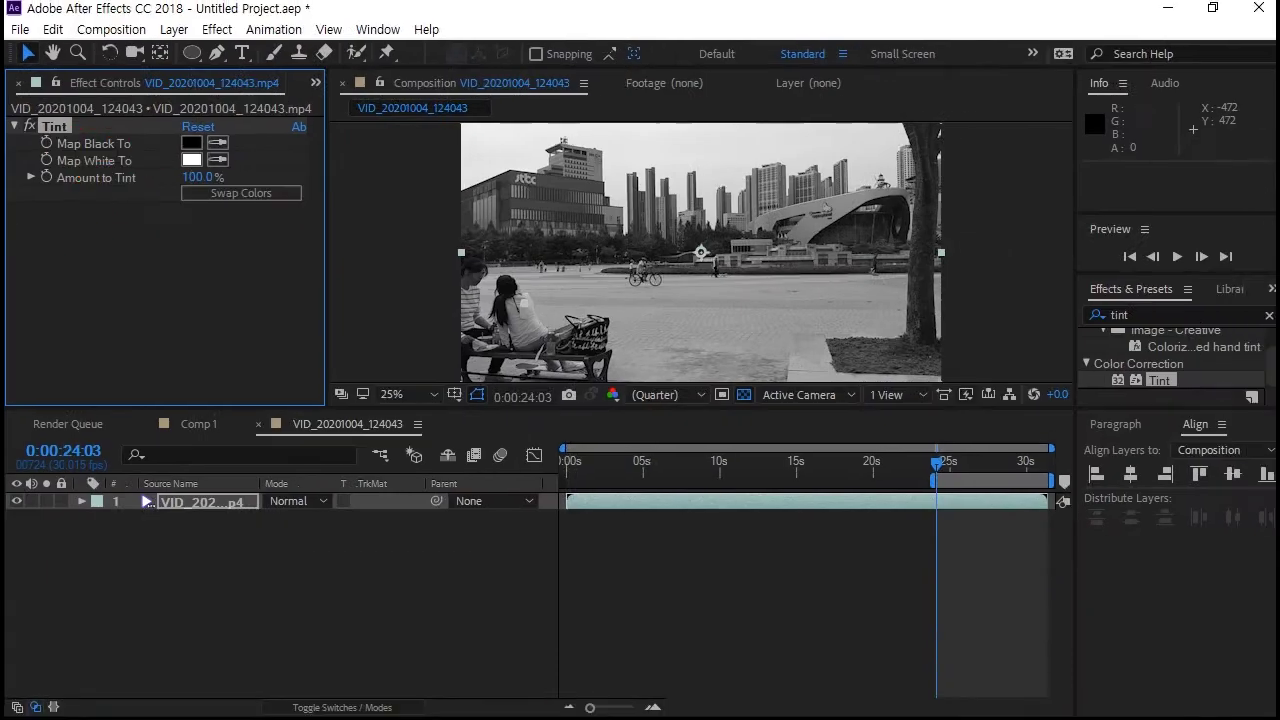
Set the Tint effect's Map Black To color to orange-brown 986400.
{"action": "left_click", "coordinate": [196, 142]}
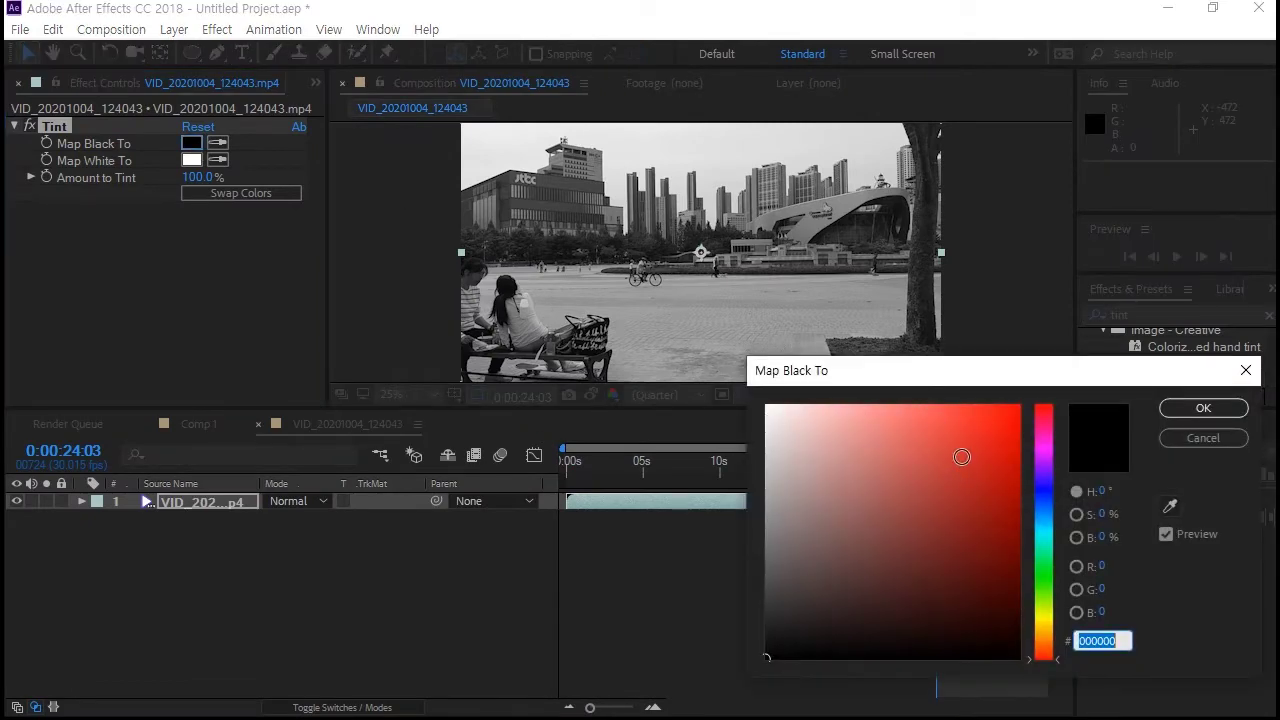
{"action": "left_click_drag", "start_coordinate": [1058, 578], "coordinate": [1050, 632]}
{"action": "mouse_move", "coordinate": [968, 555]}
{"action": "left_mouse_down"}
{"action": "mouse_move", "coordinate": [1028, 510]}
{"action": "mouse_move", "coordinate": [1062, 507]}
{"action": "left_mouse_up"}
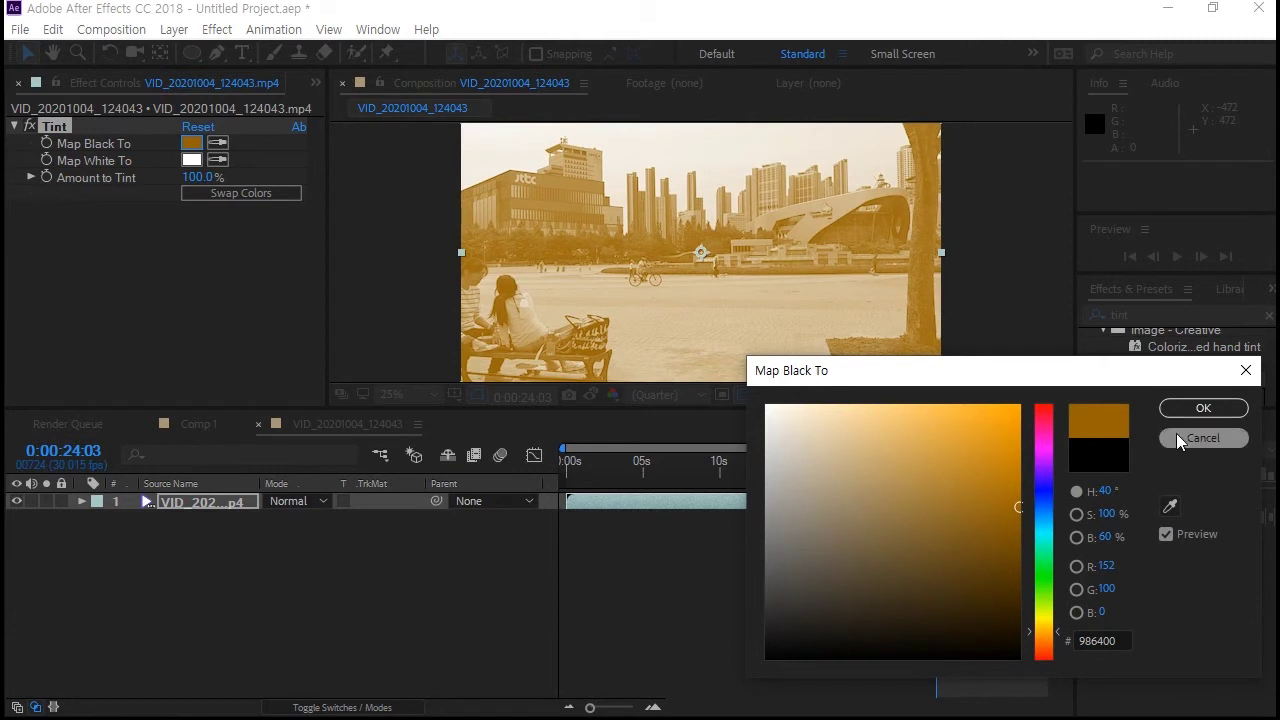
{"action": "left_click", "coordinate": [1202, 409]}
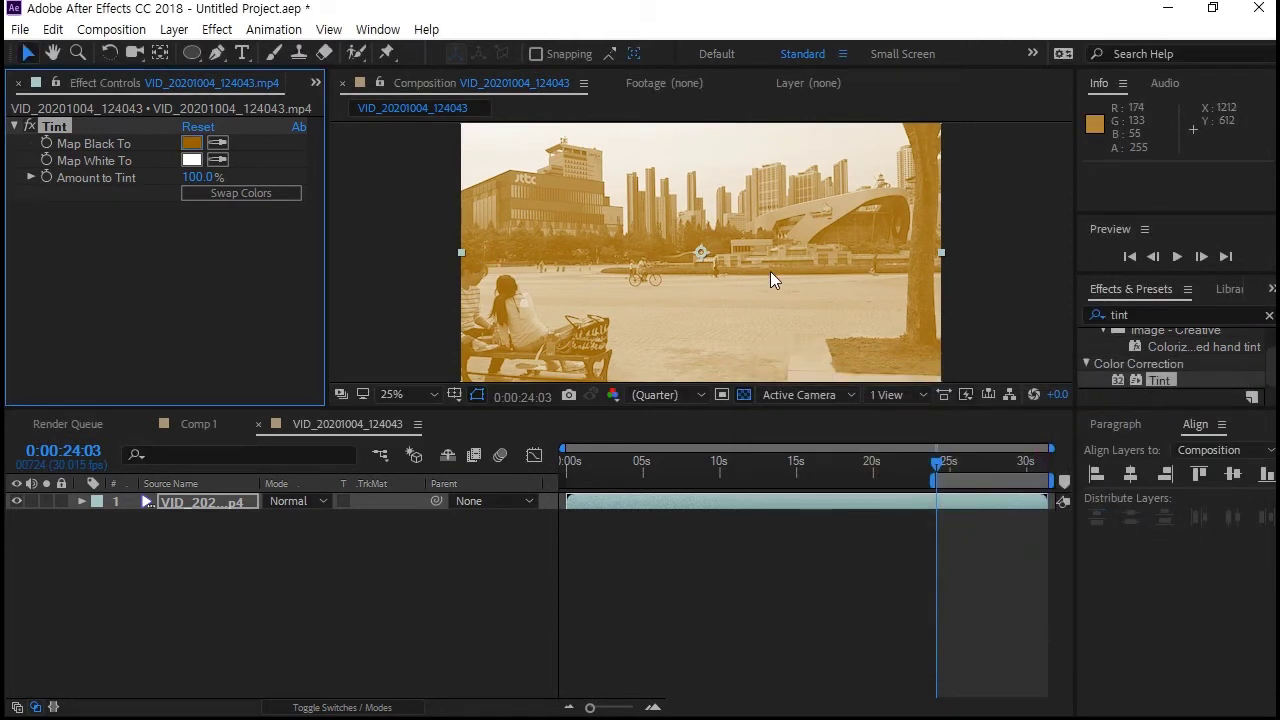
Draw a rectangular mask over the lower half of the video layer, from about -140, 572 to 2056, 1160.
{"action": "left_click_drag", "start_coordinate": [833, 312], "coordinate": [829, 280]}
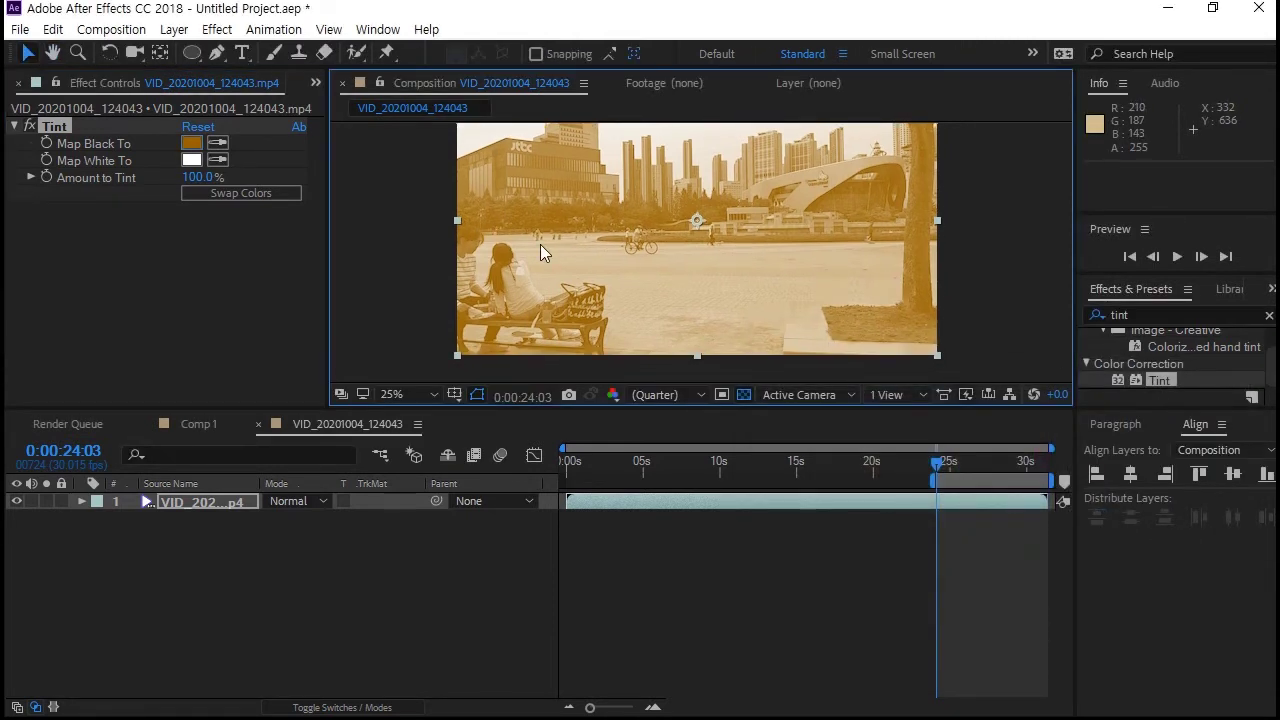
{"action": "left_click", "coordinate": [181, 505]}
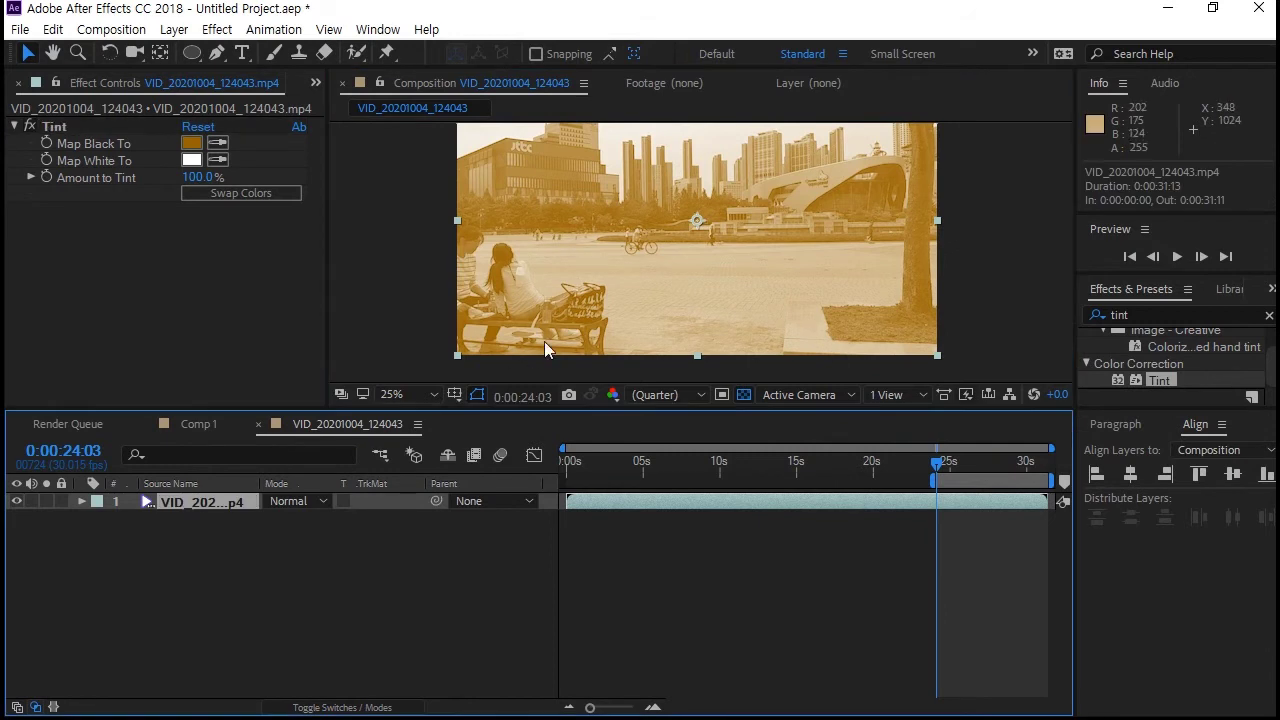
{"action": "left_click_drag", "start_coordinate": [520, 260], "coordinate": [516, 267]}
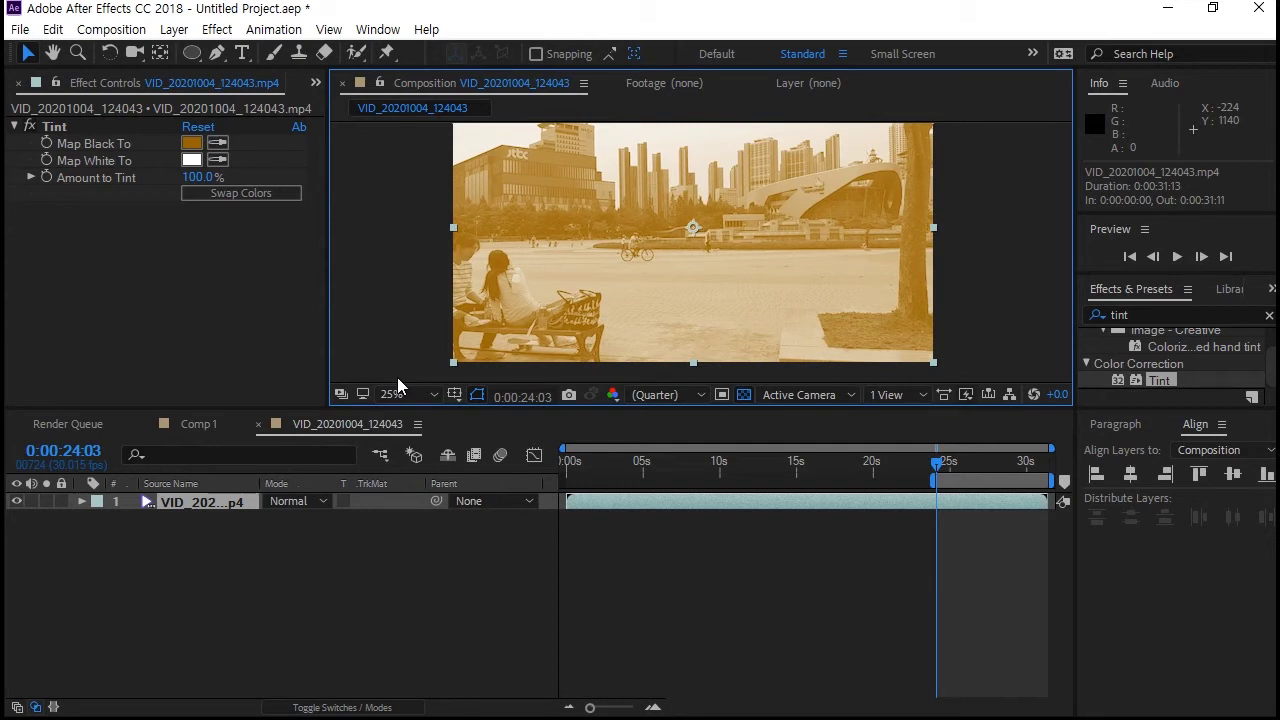
{"action": "left_click_drag", "start_coordinate": [192, 53], "coordinate": [232, 58]}
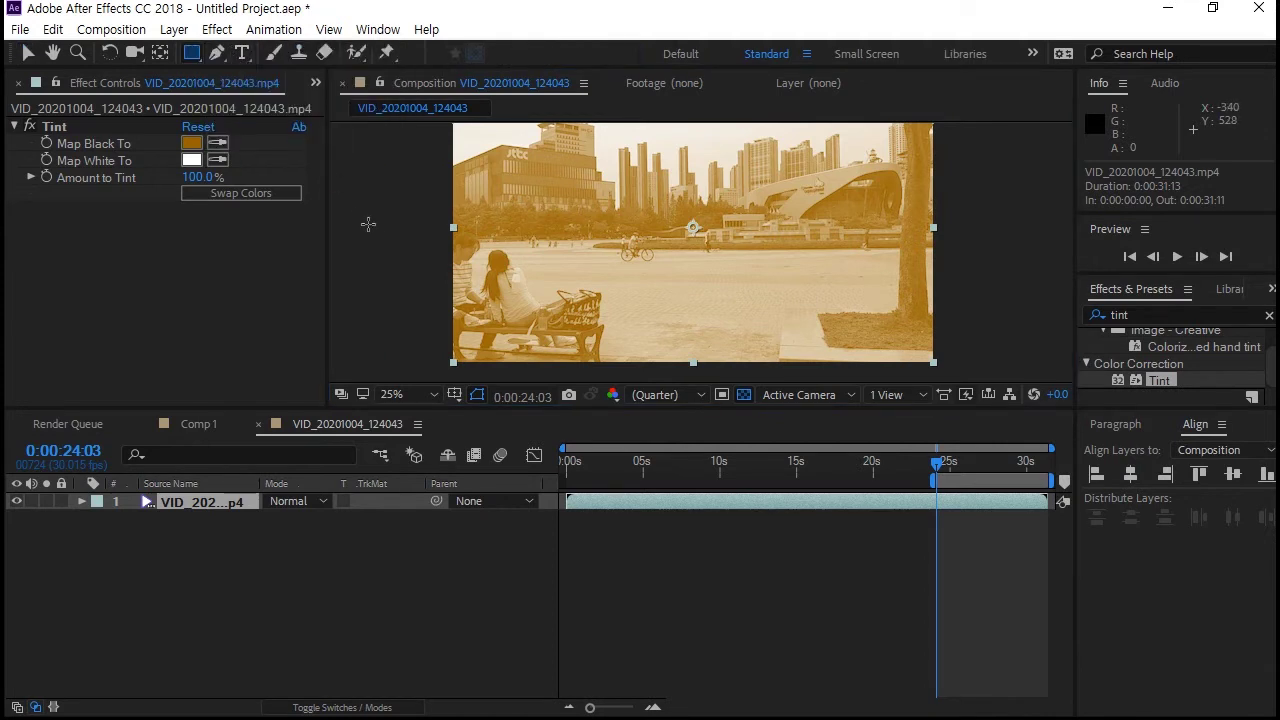
{"action": "mouse_move", "coordinate": [416, 231]}
{"action": "left_mouse_down"}
{"action": "mouse_move", "coordinate": [751, 363]}
{"action": "mouse_move", "coordinate": [966, 381]}
{"action": "left_mouse_up"}
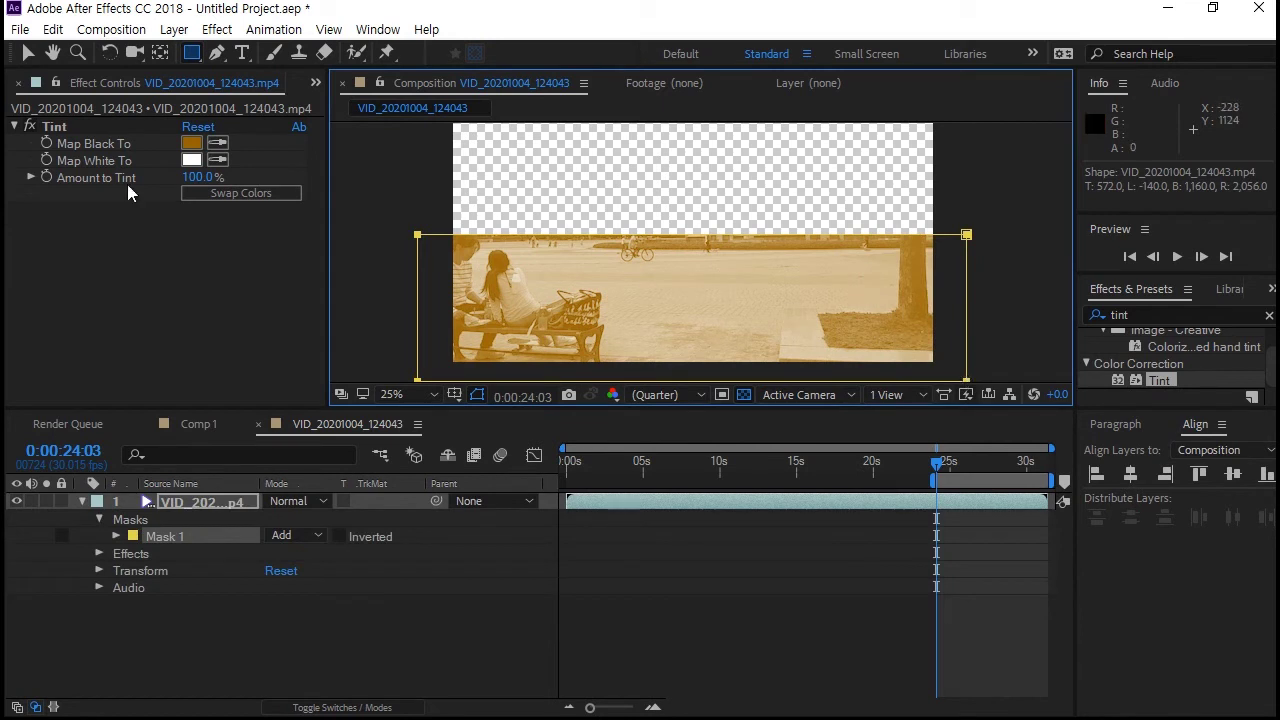
{"action": "left_click", "coordinate": [28, 53]}
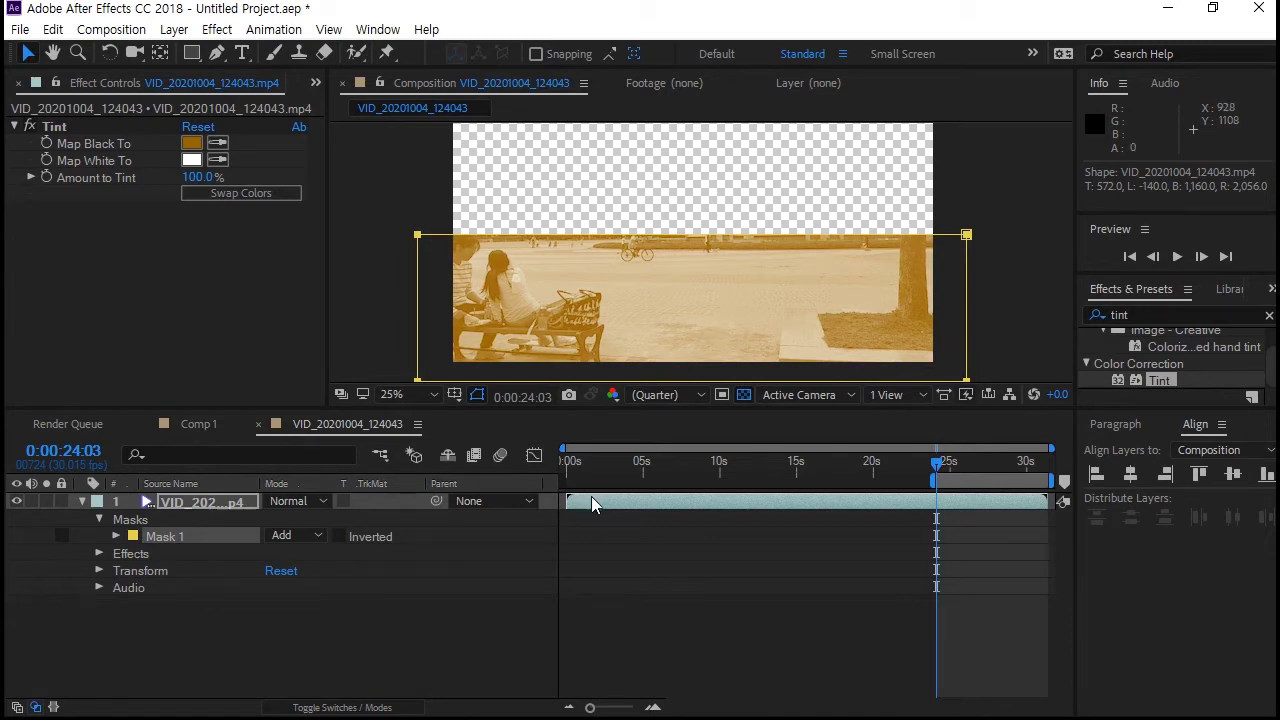
Set the mode of Mask 1 on the video layer to None.
{"action": "left_click", "coordinate": [175, 536]}
{"action": "left_click", "coordinate": [310, 536]}
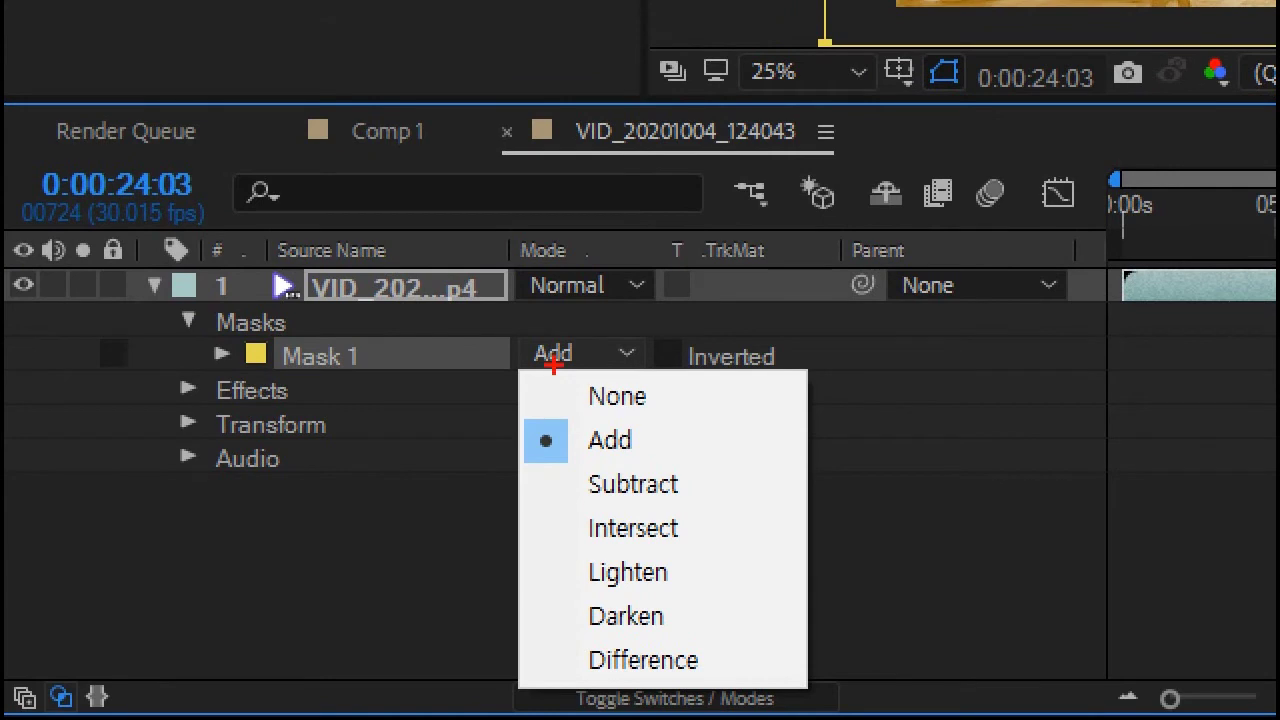
{"action": "mouse_move", "coordinate": [612, 425]}
{"action": "left_mouse_down"}
{"action": "mouse_move", "coordinate": [580, 375]}
{"action": "mouse_move", "coordinate": [636, 376]}
{"action": "mouse_move", "coordinate": [642, 396]}
{"action": "mouse_move", "coordinate": [618, 415]}
{"action": "mouse_move", "coordinate": [690, 384]}
{"action": "left_mouse_up"}
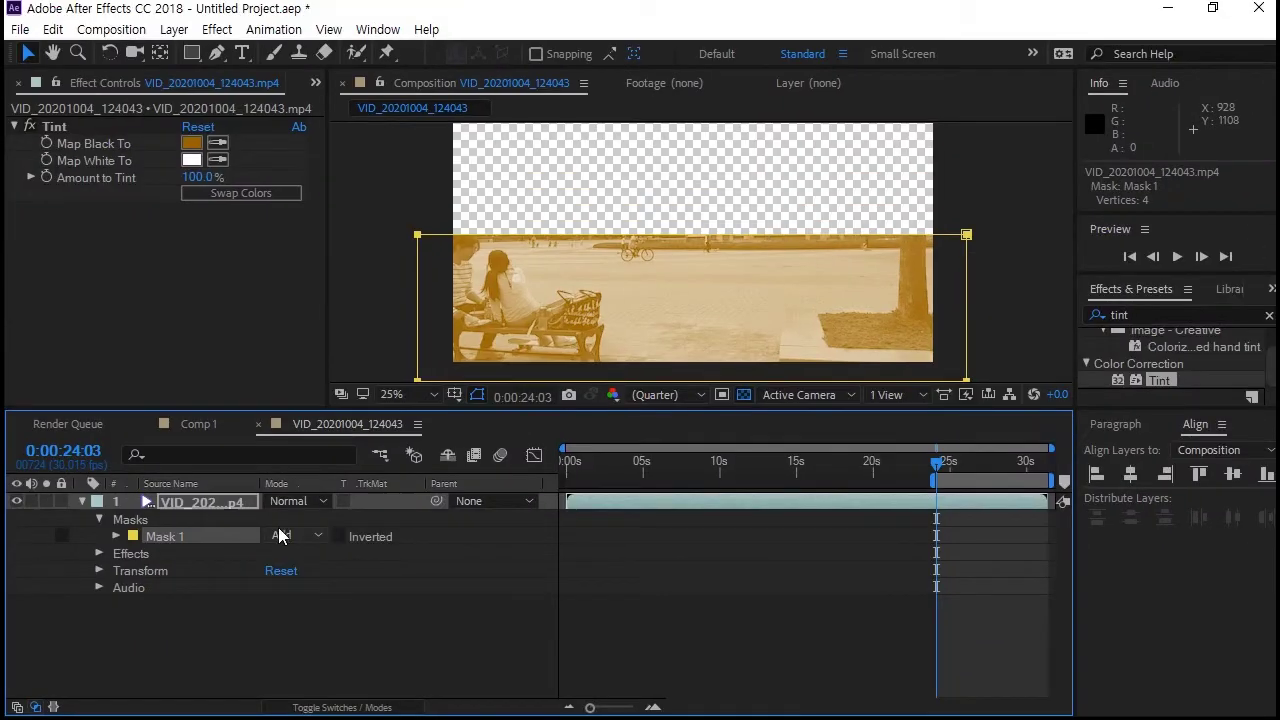
{"action": "left_click", "coordinate": [310, 560]}
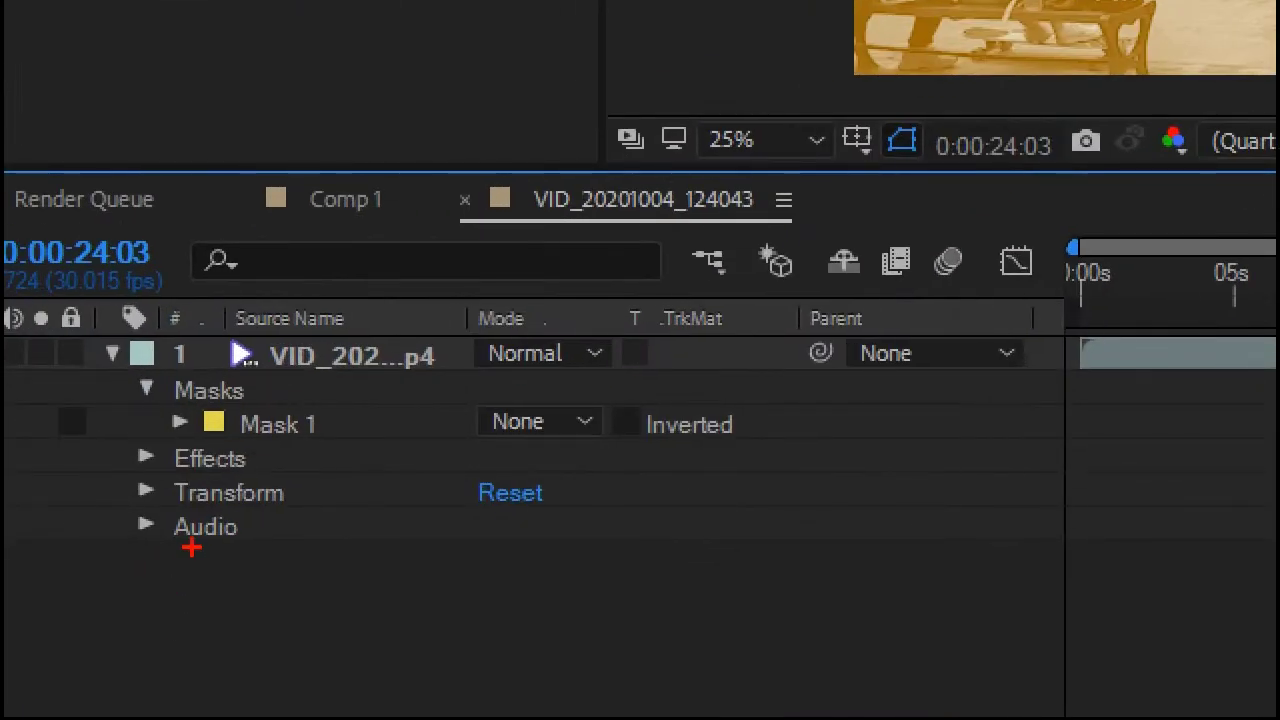
{"action": "left_click_drag", "start_coordinate": [120, 543], "coordinate": [174, 547]}
{"action": "mouse_move", "coordinate": [240, 438]}
{"action": "left_mouse_down"}
{"action": "mouse_move", "coordinate": [165, 425]}
{"action": "mouse_move", "coordinate": [245, 396]}
{"action": "mouse_move", "coordinate": [305, 404]}
{"action": "mouse_move", "coordinate": [266, 440]}
{"action": "left_mouse_up"}
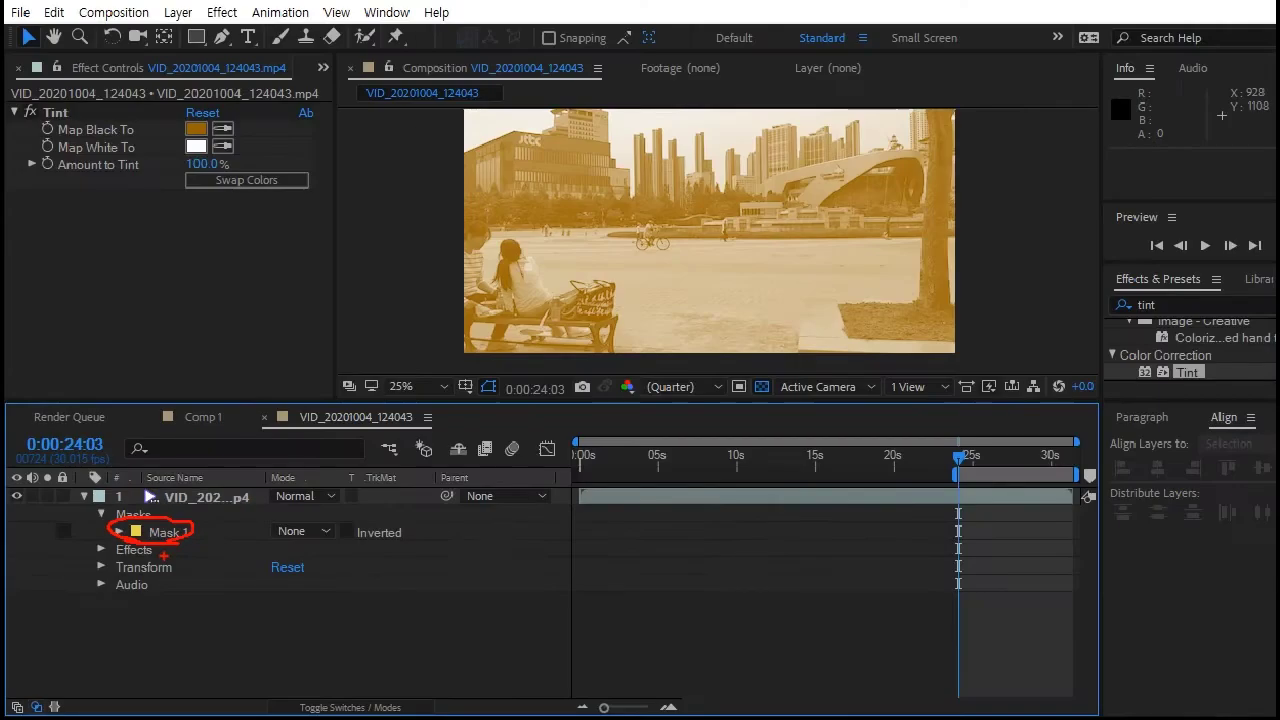
{"action": "mouse_move", "coordinate": [108, 238]}
{"action": "left_mouse_down"}
{"action": "mouse_move", "coordinate": [6, 228]}
{"action": "mouse_move", "coordinate": [95, 101]}
{"action": "mouse_move", "coordinate": [220, 201]}
{"action": "mouse_move", "coordinate": [82, 266]}
{"action": "left_mouse_up"}
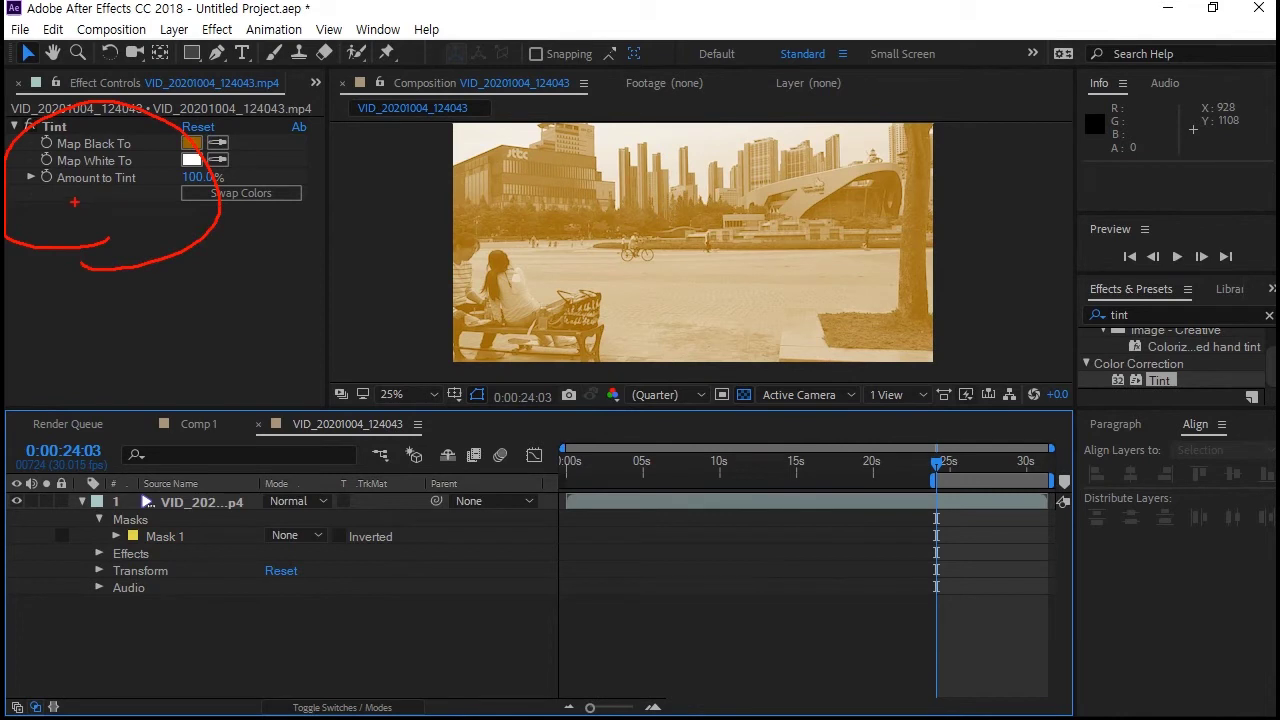
{"action": "left_click_drag", "start_coordinate": [93, 232], "coordinate": [135, 451]}
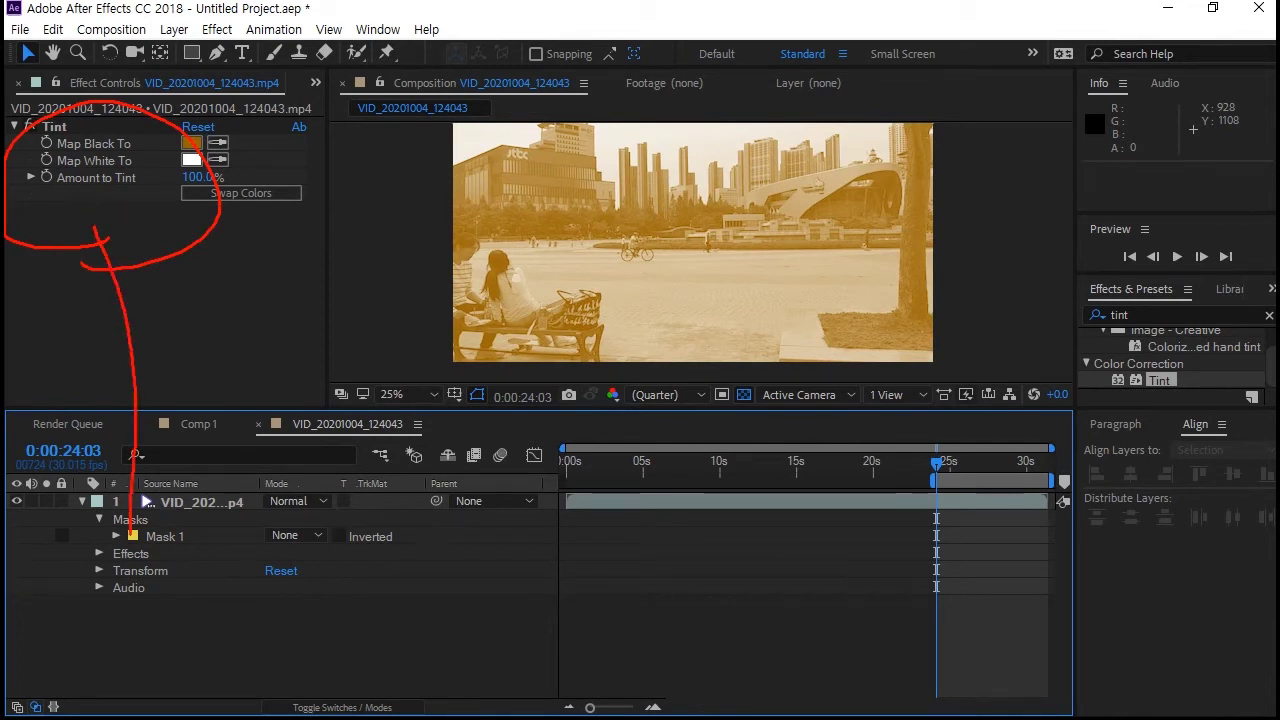
{"action": "left_click_drag", "start_coordinate": [133, 540], "coordinate": [158, 523]}
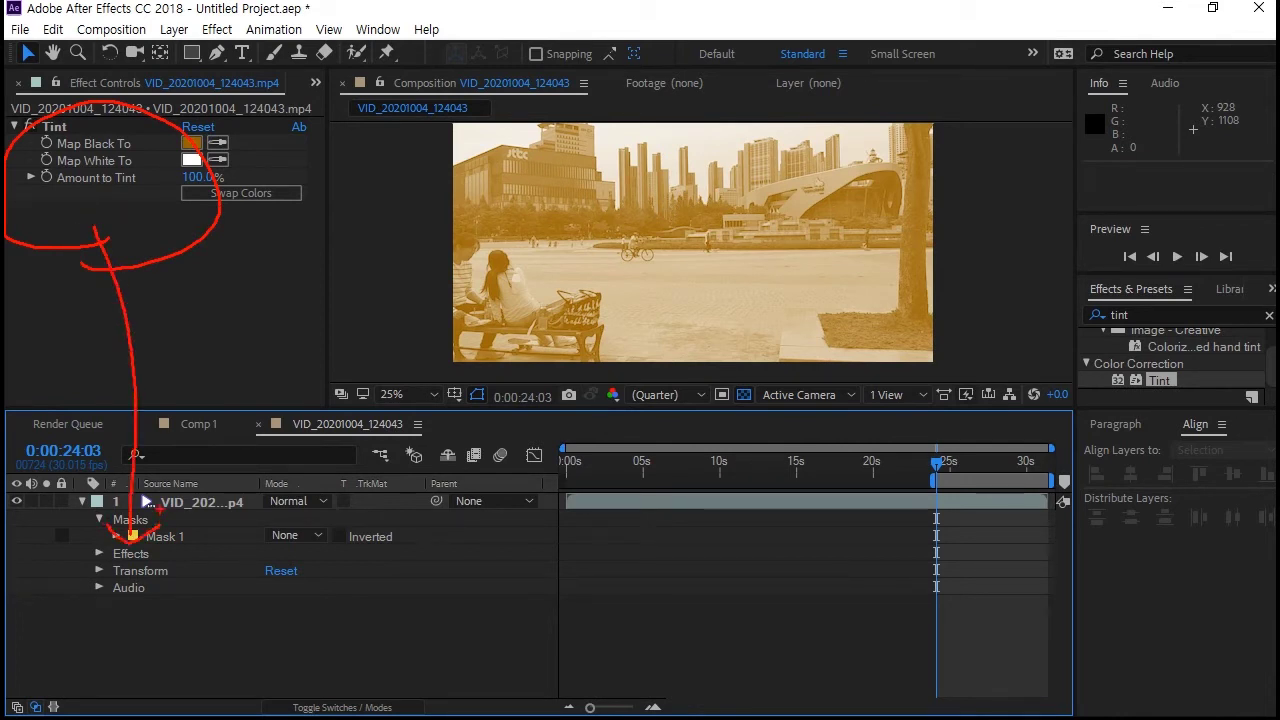
{"action": "key", "text": "Escape"}
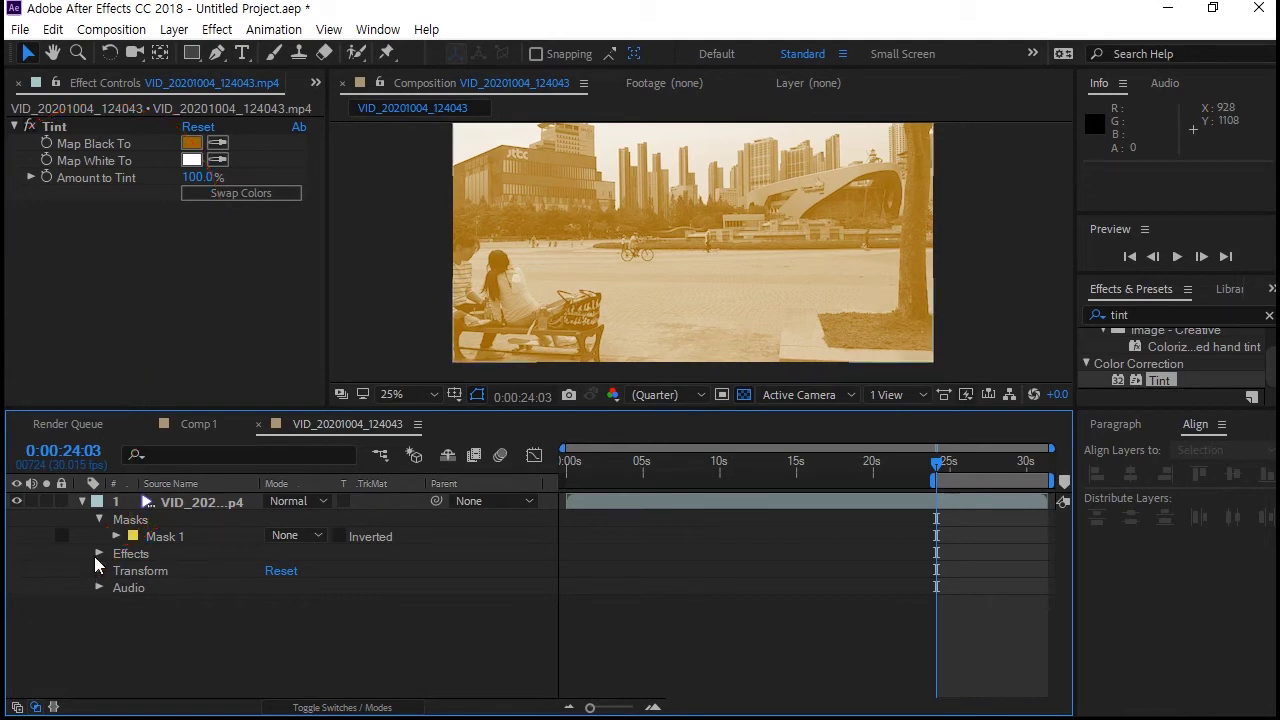
Expand the layer's Tint effect and add a mask reference to Mask 1 in its Compositing Options.
{"action": "left_click", "coordinate": [99, 554]}
{"action": "left_click", "coordinate": [116, 571]}
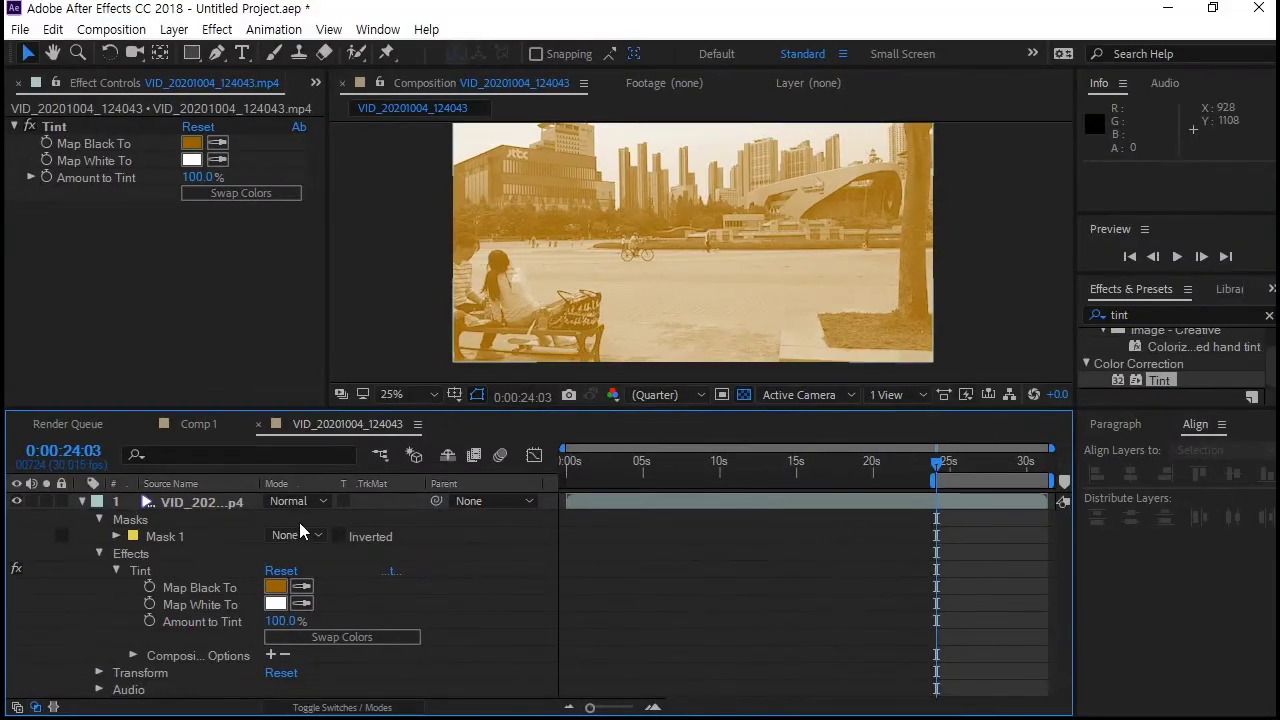
{"action": "left_click_drag", "start_coordinate": [312, 483], "coordinate": [358, 483]}
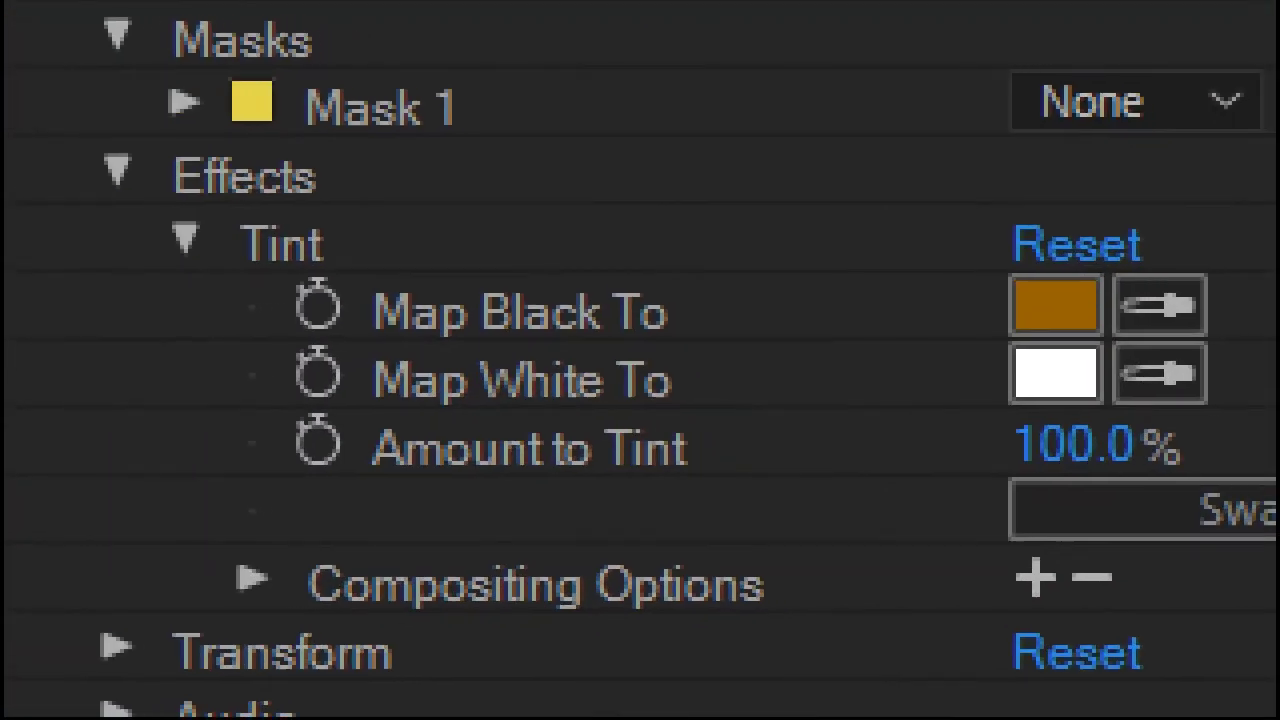
{"action": "mouse_move", "coordinate": [47, 182]}
{"action": "left_mouse_down"}
{"action": "mouse_move", "coordinate": [87, 179]}
{"action": "mouse_move", "coordinate": [206, 184]}
{"action": "left_mouse_up"}
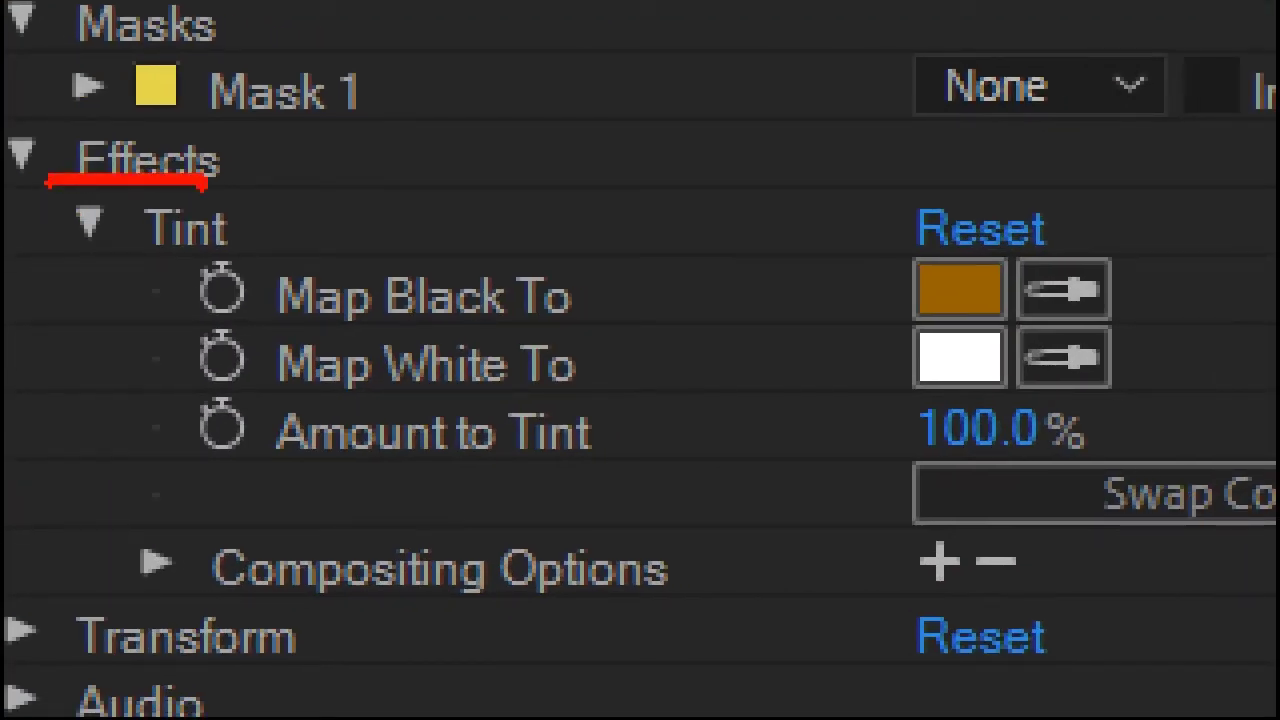
{"action": "mouse_move", "coordinate": [90, 498]}
{"action": "left_mouse_down"}
{"action": "mouse_move", "coordinate": [694, 586]}
{"action": "mouse_move", "coordinate": [1098, 620]}
{"action": "left_mouse_up"}
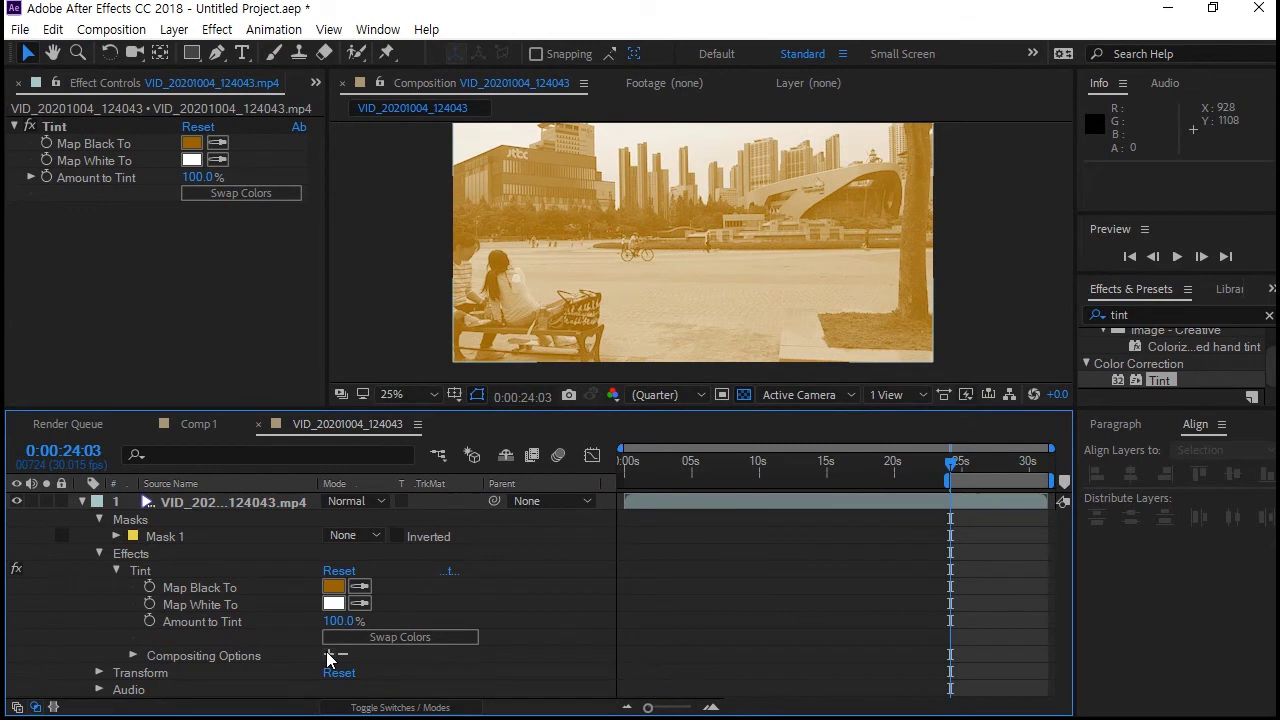
{"action": "left_click", "coordinate": [326, 651]}
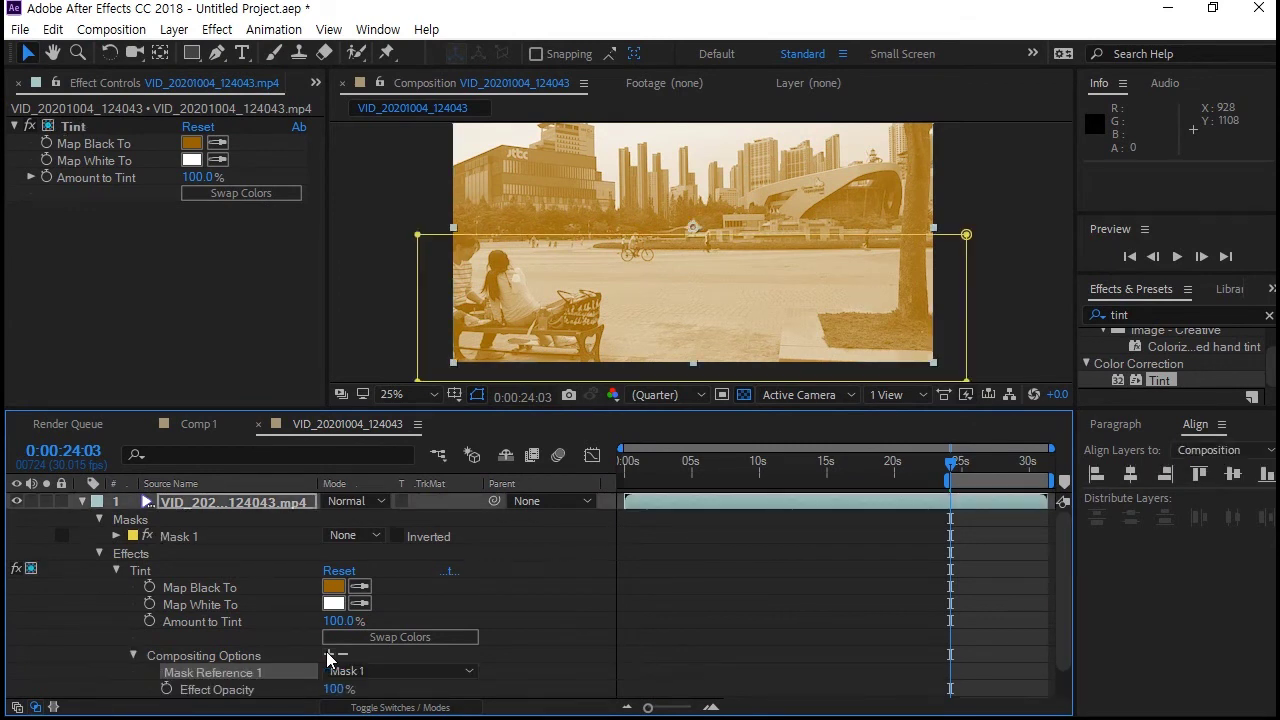
Switch the mode of Mask 1 to Add and back to None to compare how it affects the tinted footage.
{"action": "scroll", "coordinate": [518, 627], "scroll_direction": "down", "scroll_amount": 1}
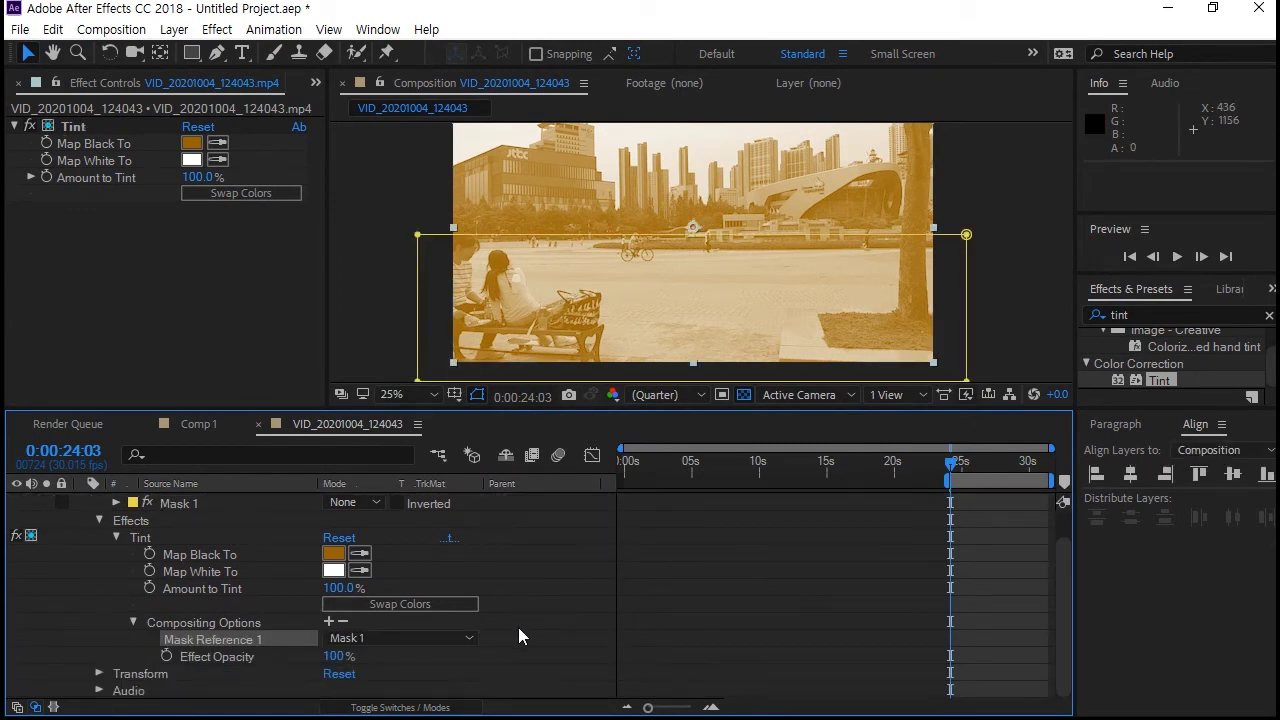
{"action": "scroll", "coordinate": [531, 557], "scroll_direction": "up", "scroll_amount": 1}
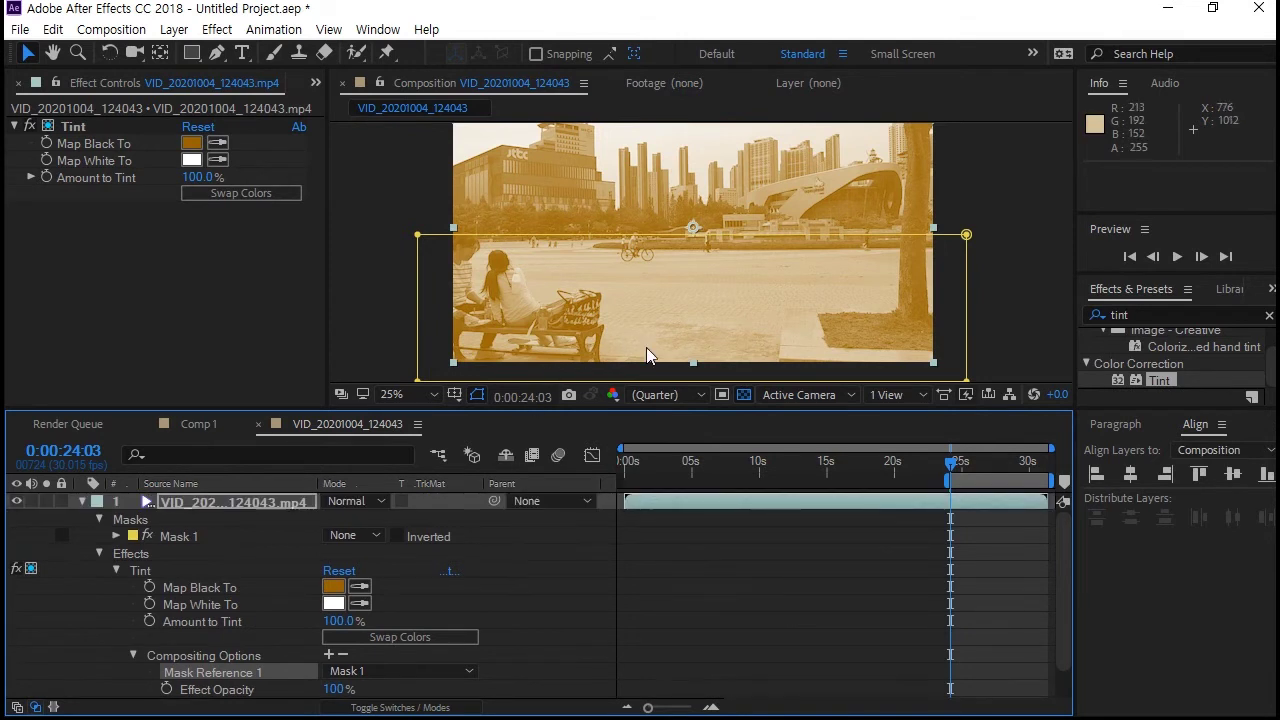
{"action": "scroll", "coordinate": [517, 608], "scroll_direction": "down", "scroll_amount": 1}
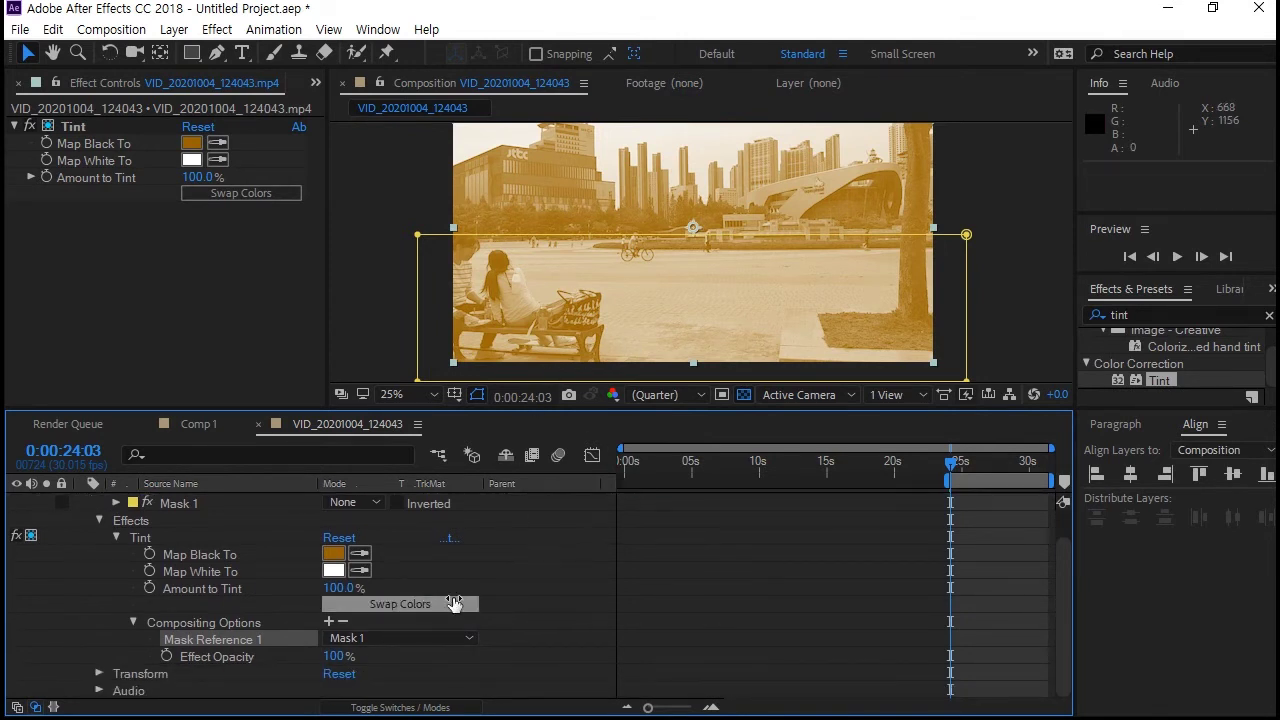
{"action": "scroll", "coordinate": [440, 610], "scroll_direction": "up", "scroll_amount": 1}
{"action": "left_click", "coordinate": [362, 537]}
{"action": "left_click", "coordinate": [363, 577]}
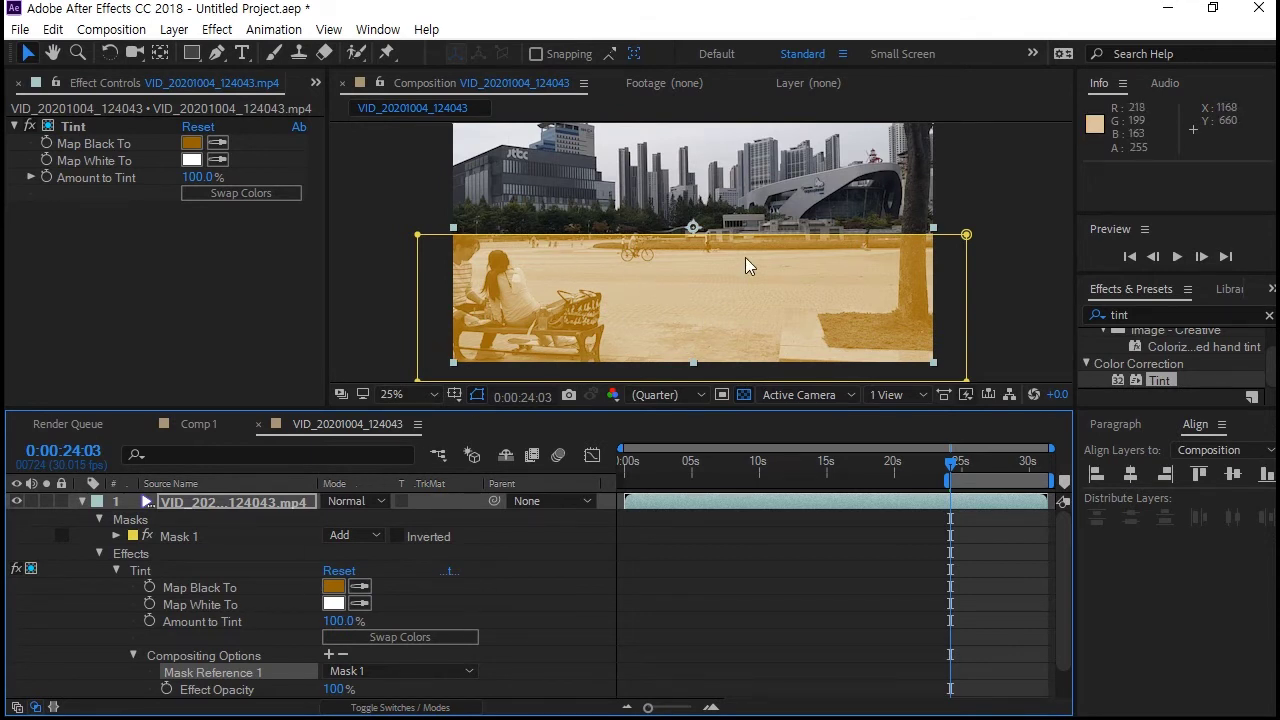
{"action": "left_click", "coordinate": [336, 542]}
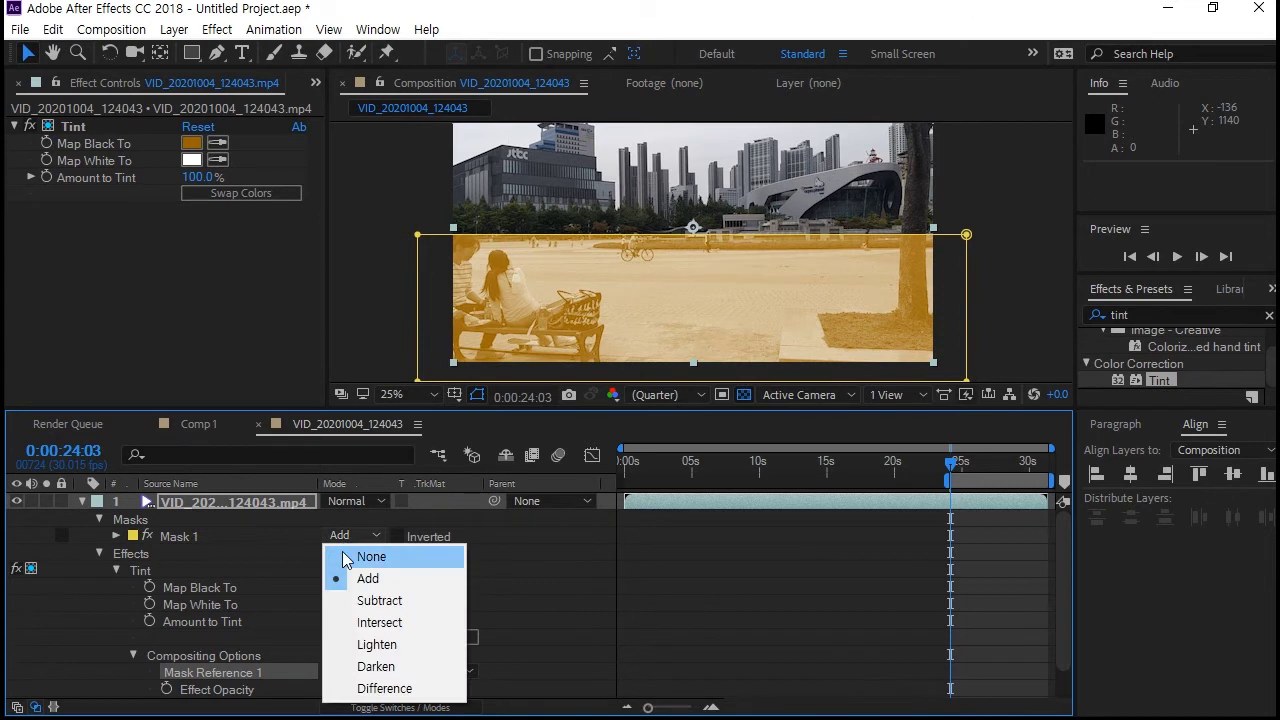
{"action": "left_click", "coordinate": [364, 556]}
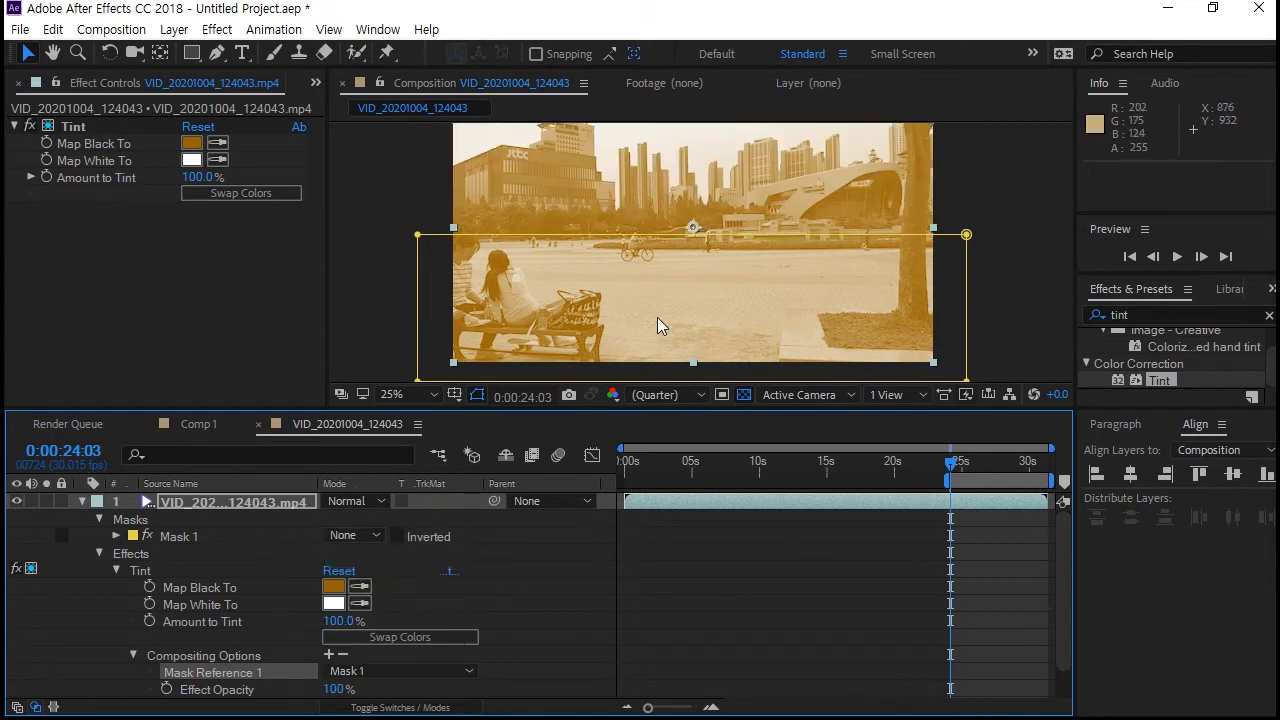
Set the mode of Mask 1 on the video layer to Add.
{"action": "left_click", "coordinate": [373, 534]}
{"action": "left_click", "coordinate": [372, 574]}
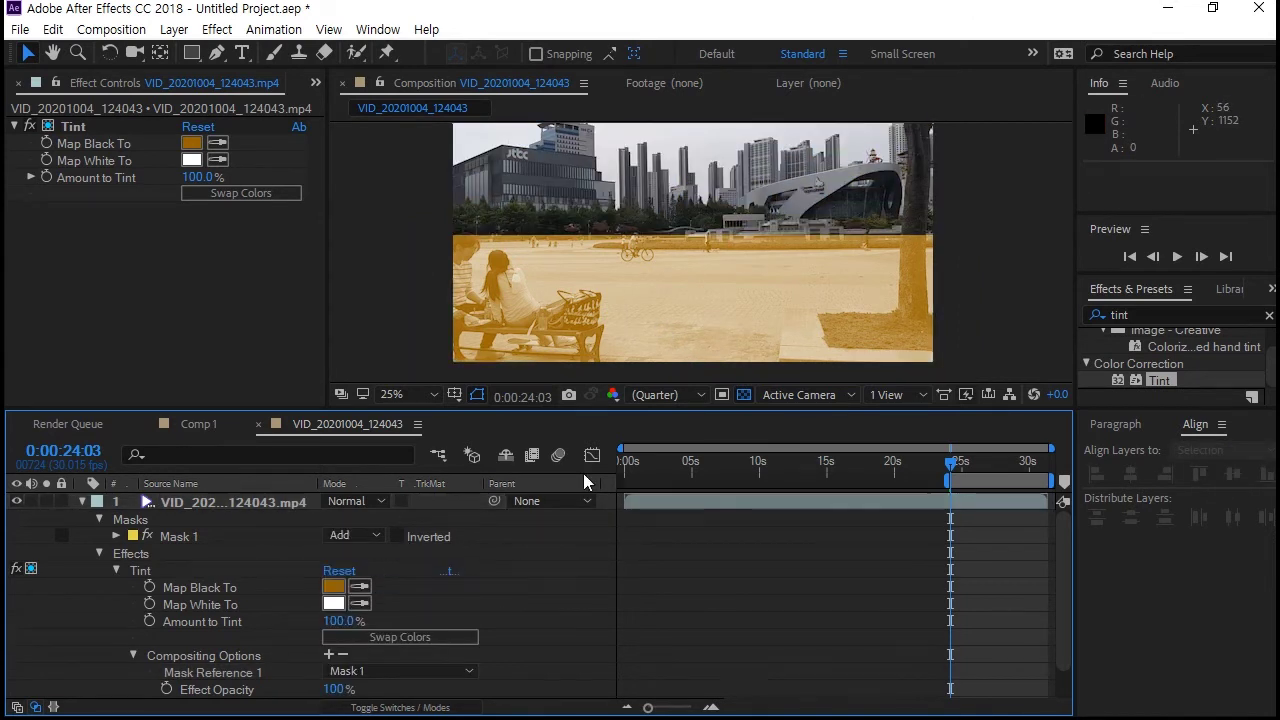
{"action": "left_click", "coordinate": [338, 536]}
{"action": "left_click", "coordinate": [345, 574]}
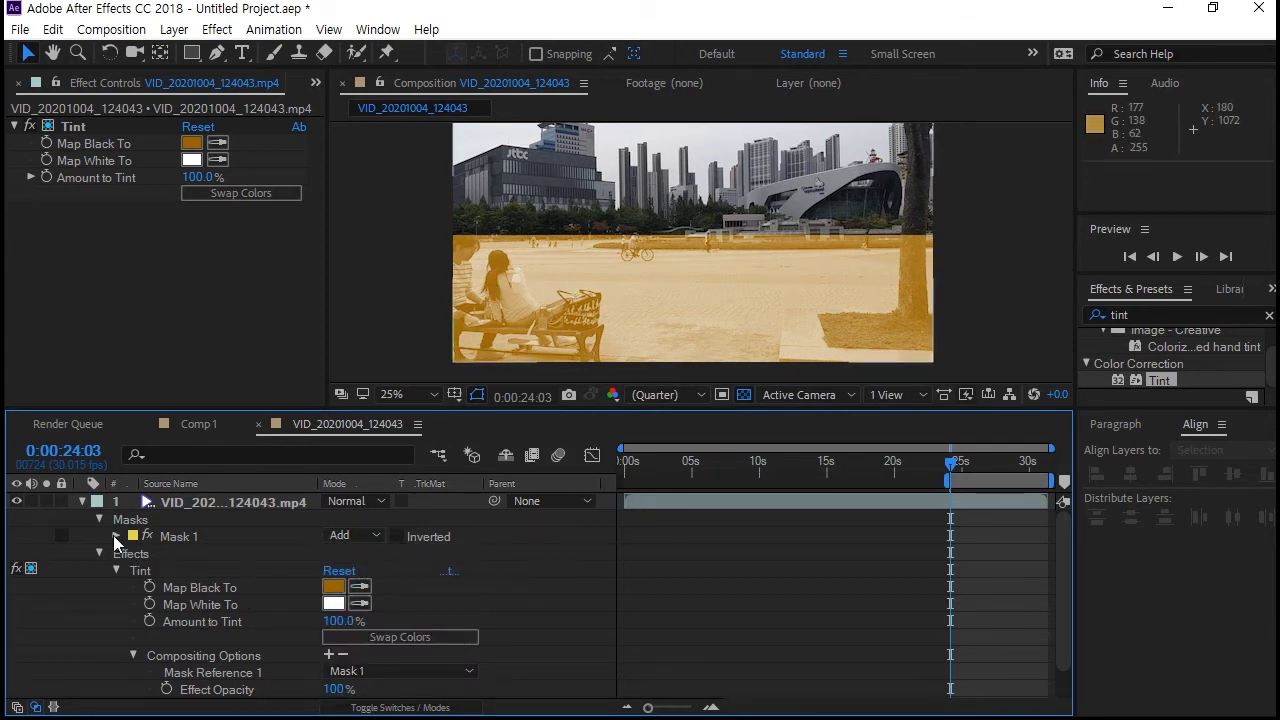
Expand Mask 1 and set its Mask Feather to 222 pixels vertically, with 0 horizontally.
{"action": "left_click", "coordinate": [115, 537]}
{"action": "left_click_drag", "start_coordinate": [372, 570], "coordinate": [598, 572]}
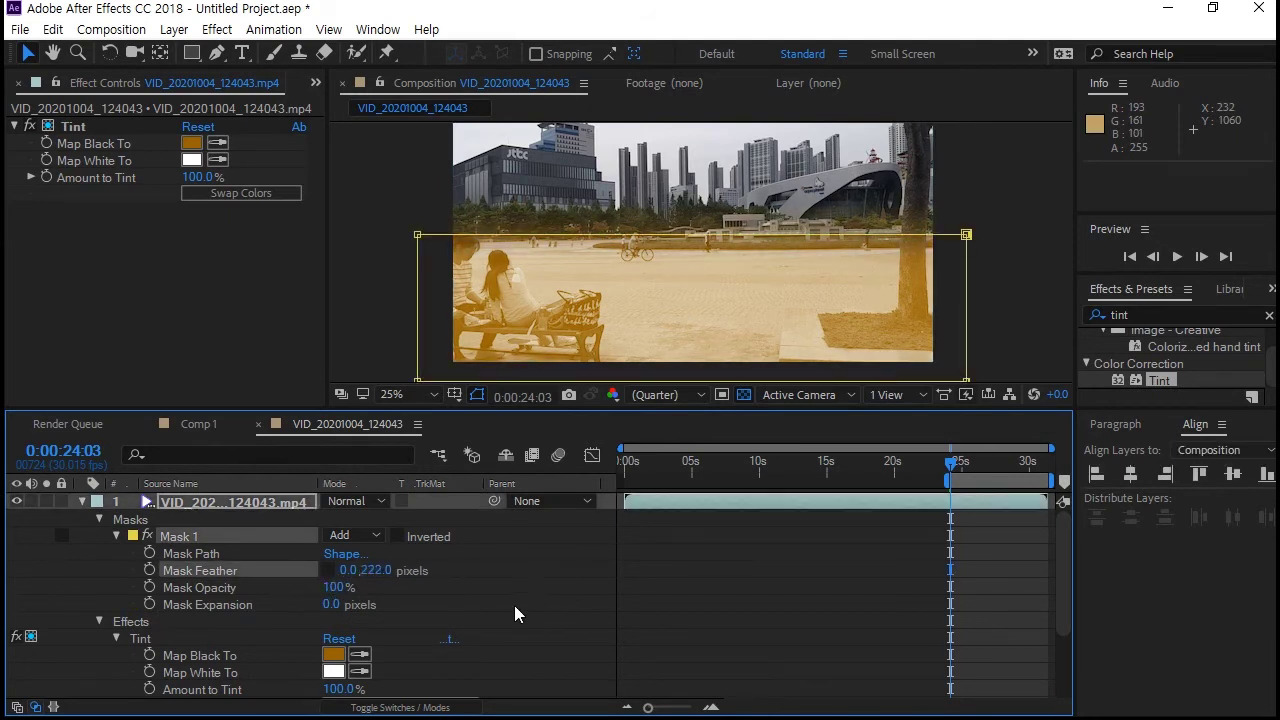
{"action": "left_click", "coordinate": [514, 605]}
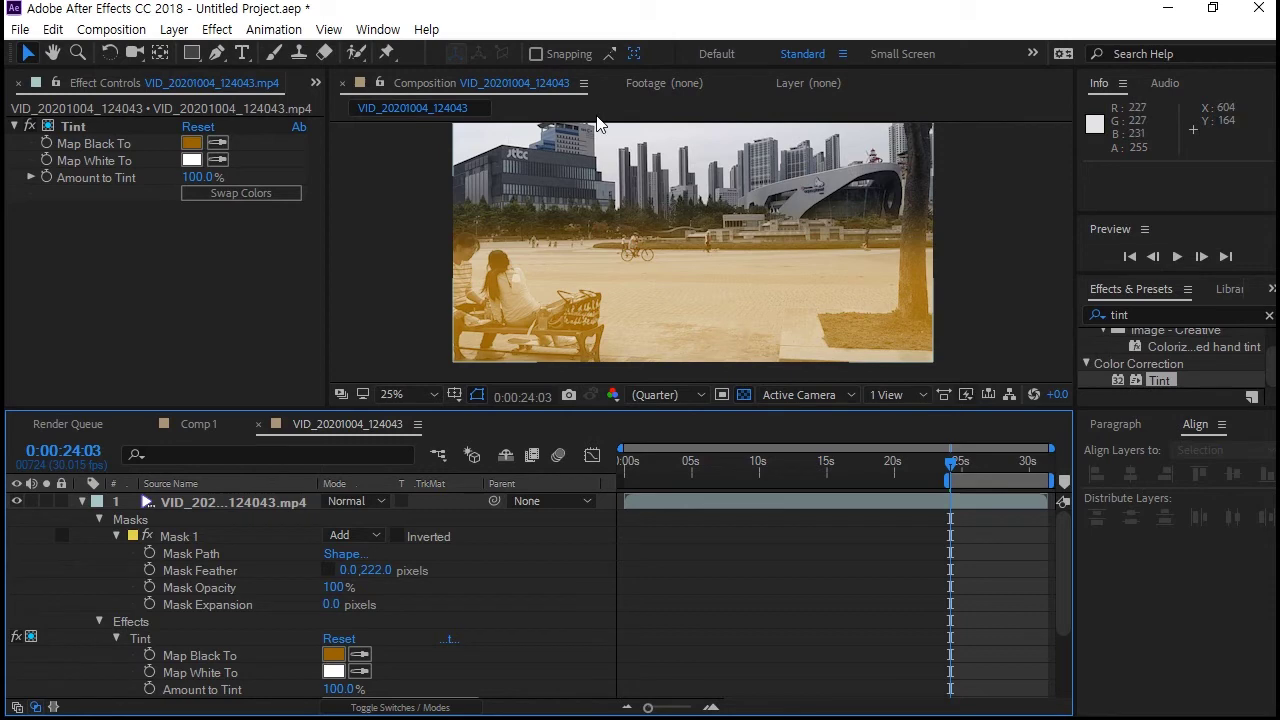
Change the Tint effect's Map Black To color to a darker brown.
{"action": "left_click", "coordinate": [191, 142]}
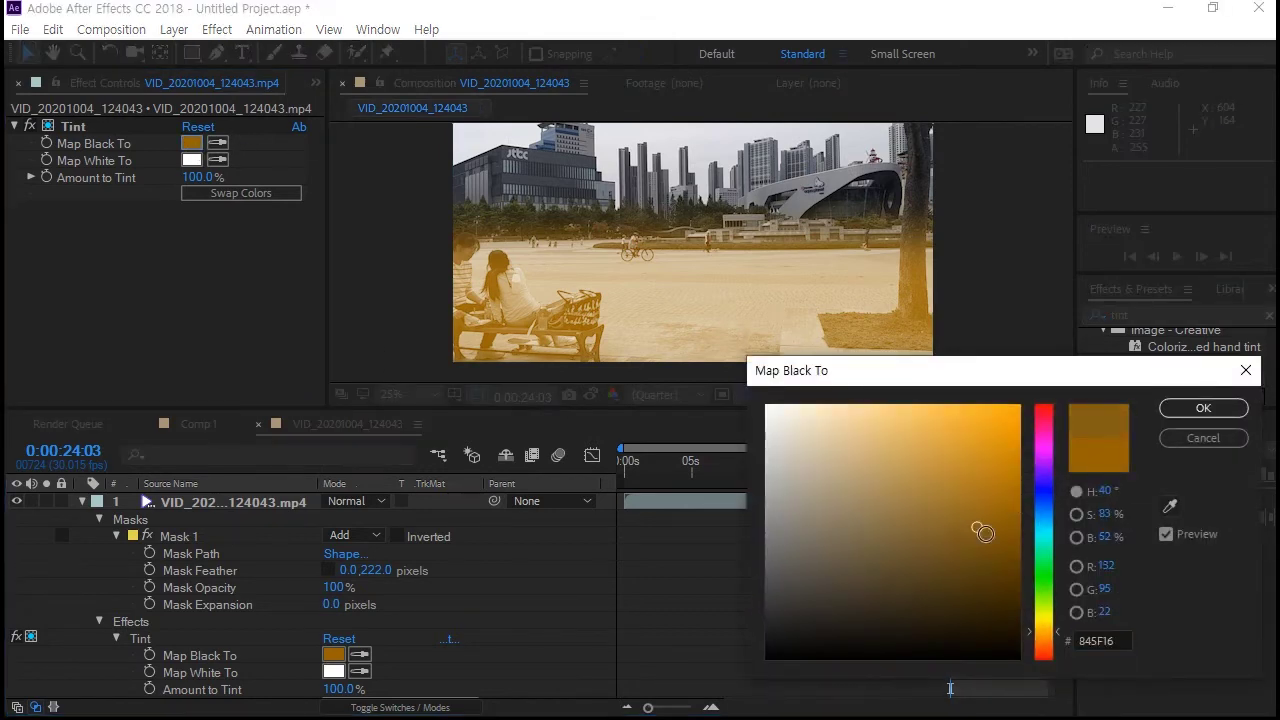
{"action": "left_click_drag", "start_coordinate": [990, 528], "coordinate": [1018, 552]}
{"action": "left_click", "coordinate": [1238, 411]}
{"action": "left_click", "coordinate": [575, 567]}
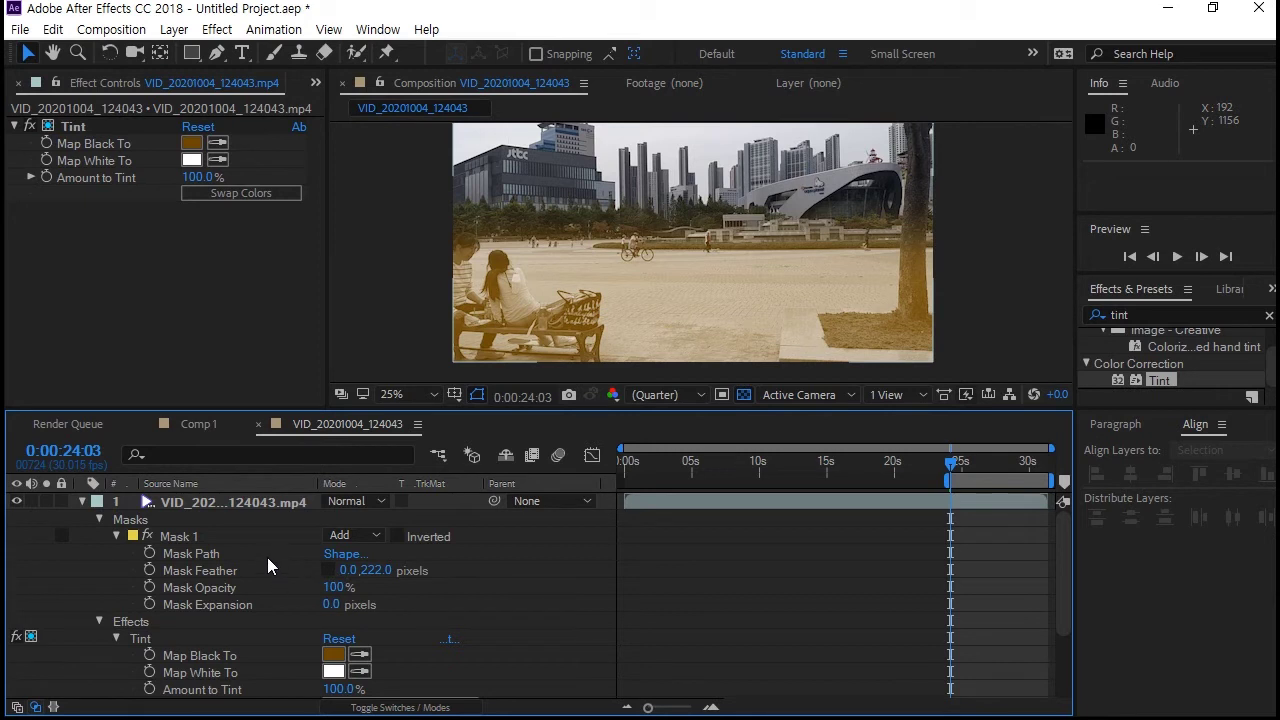
Delete the Tint effect and Mask 1 from the video layer.
{"action": "left_click", "coordinate": [173, 502]}
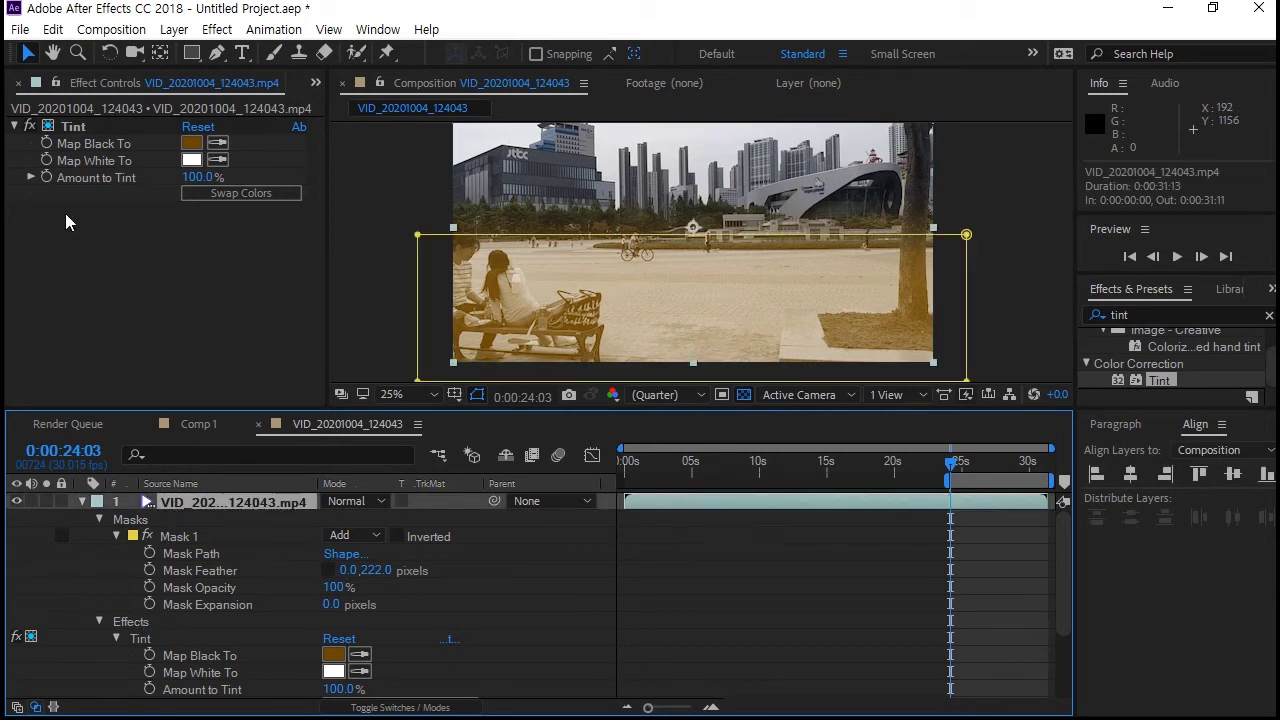
{"action": "left_click", "coordinate": [70, 132]}
{"action": "key", "text": "Delete"}
{"action": "left_click", "coordinate": [160, 537]}
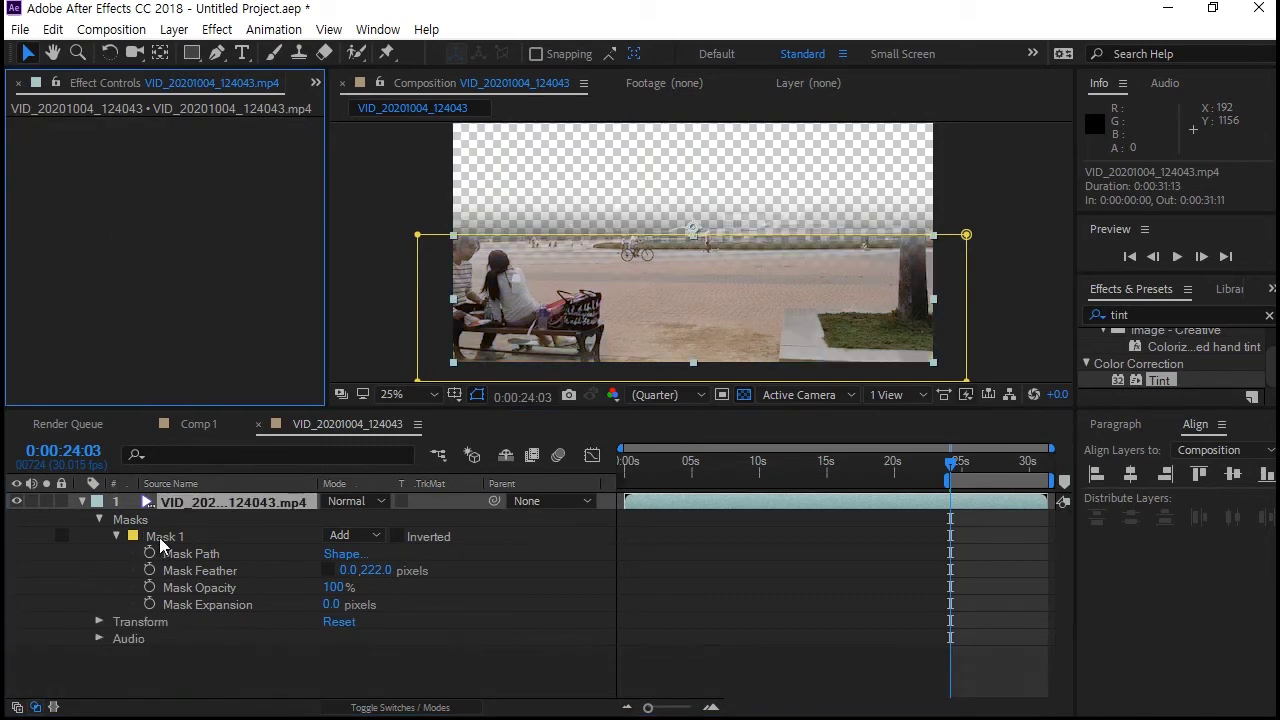
{"action": "key", "text": "Delete"}
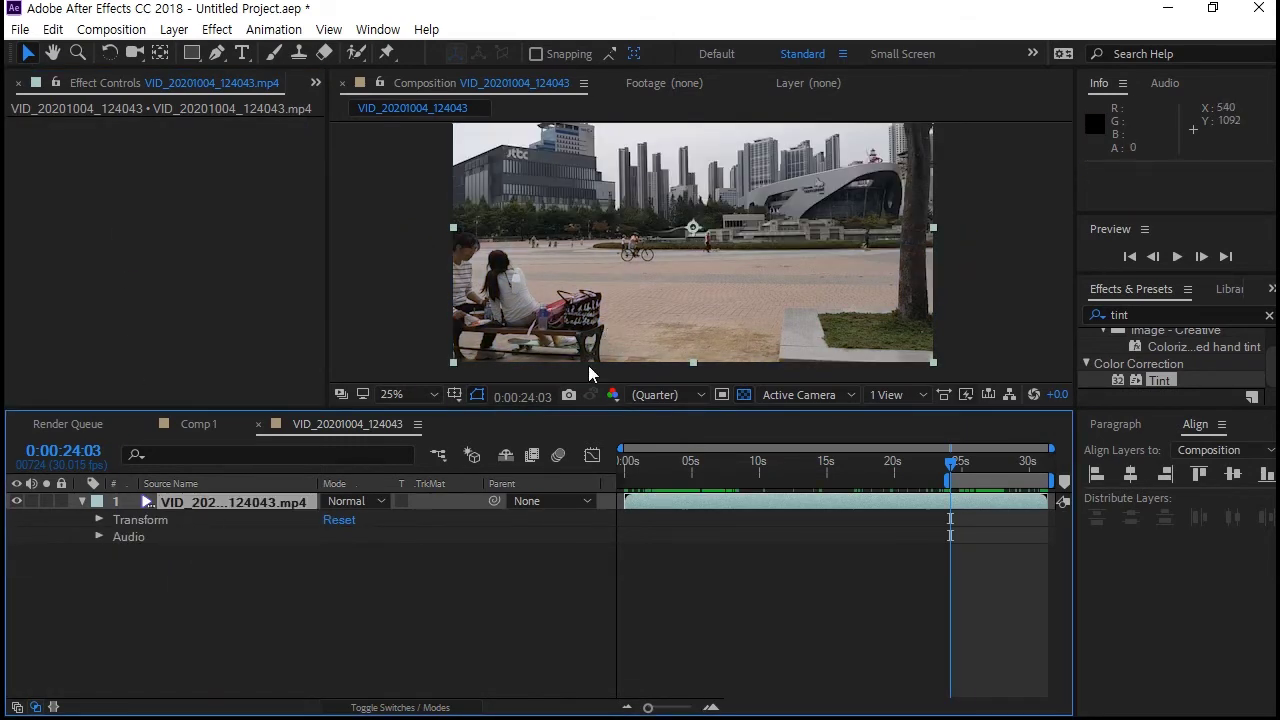
Draw a closed eight-point mask with the Pen tool around the cyclist in the video at 0:00:24:03.
{"action": "mouse_move", "coordinate": [968, 462]}
{"action": "left_mouse_down"}
{"action": "mouse_move", "coordinate": [993, 470]}
{"action": "mouse_move", "coordinate": [951, 466]}
{"action": "left_mouse_up"}
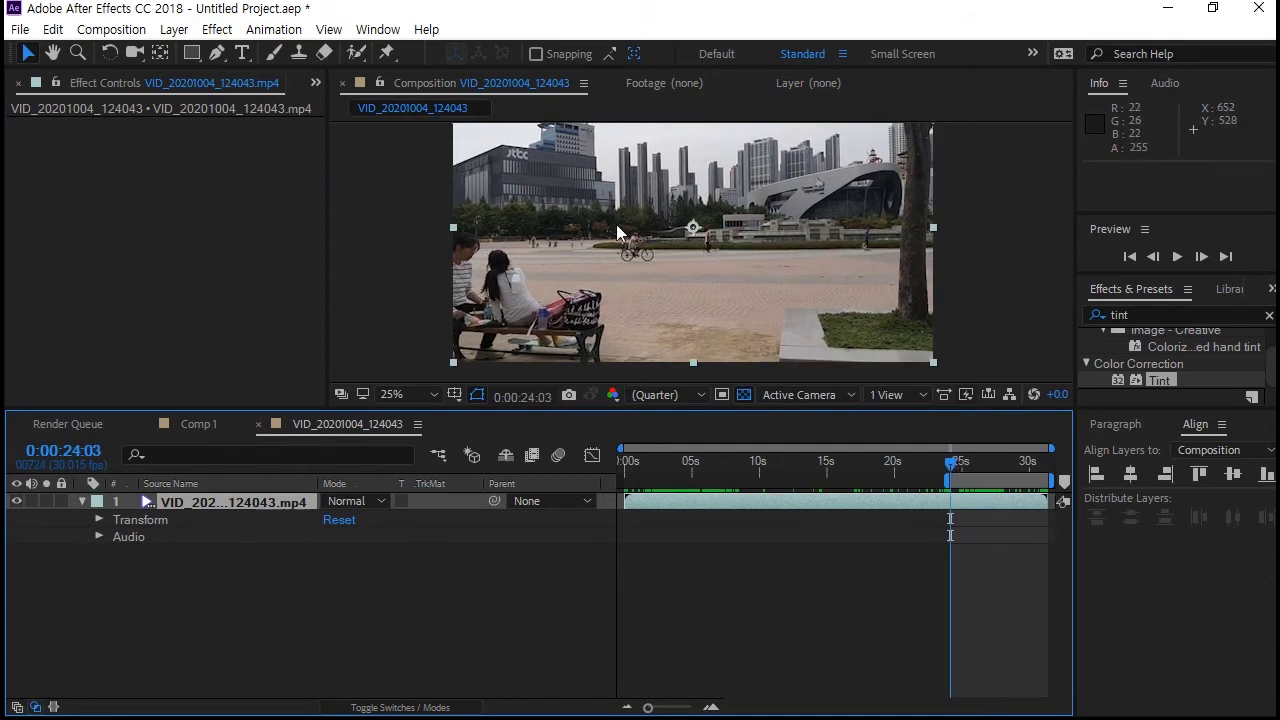
{"action": "key", "text": "period"}
{"action": "scroll", "coordinate": [605, 235], "scroll_direction": "up", "scroll_amount": 2}
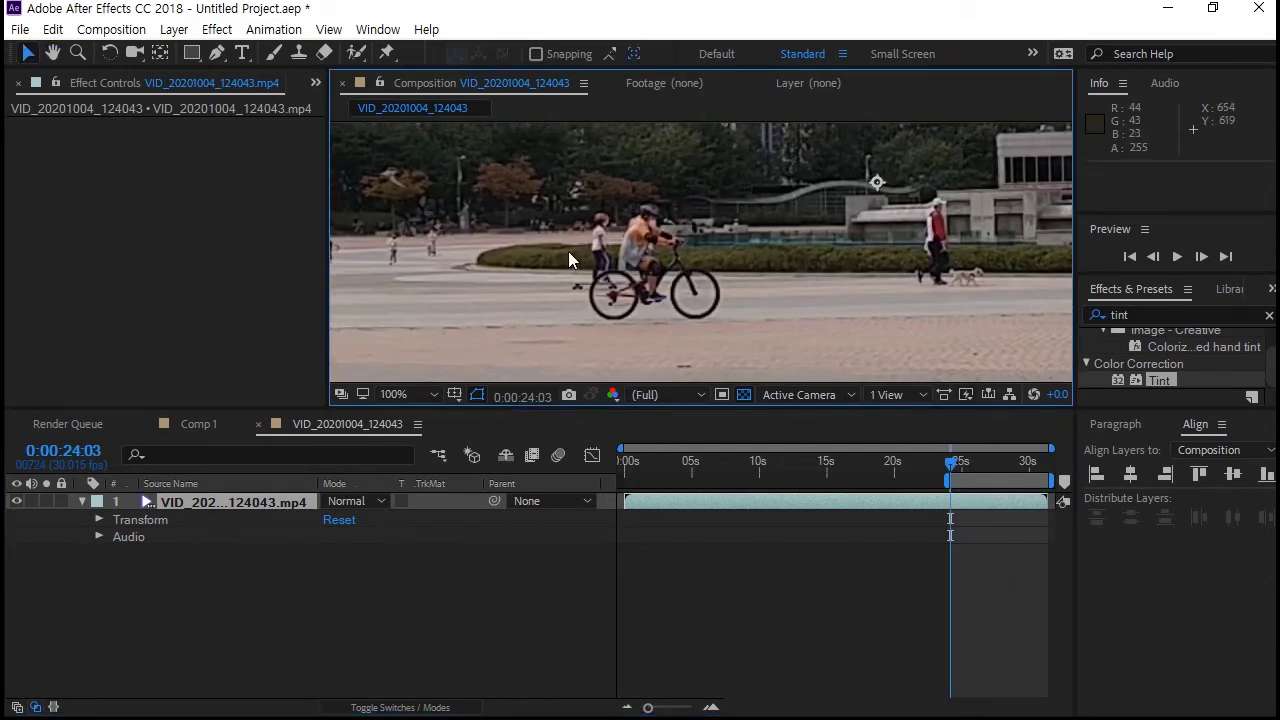
{"action": "key", "text": "comma"}
{"action": "key", "text": "comma"}
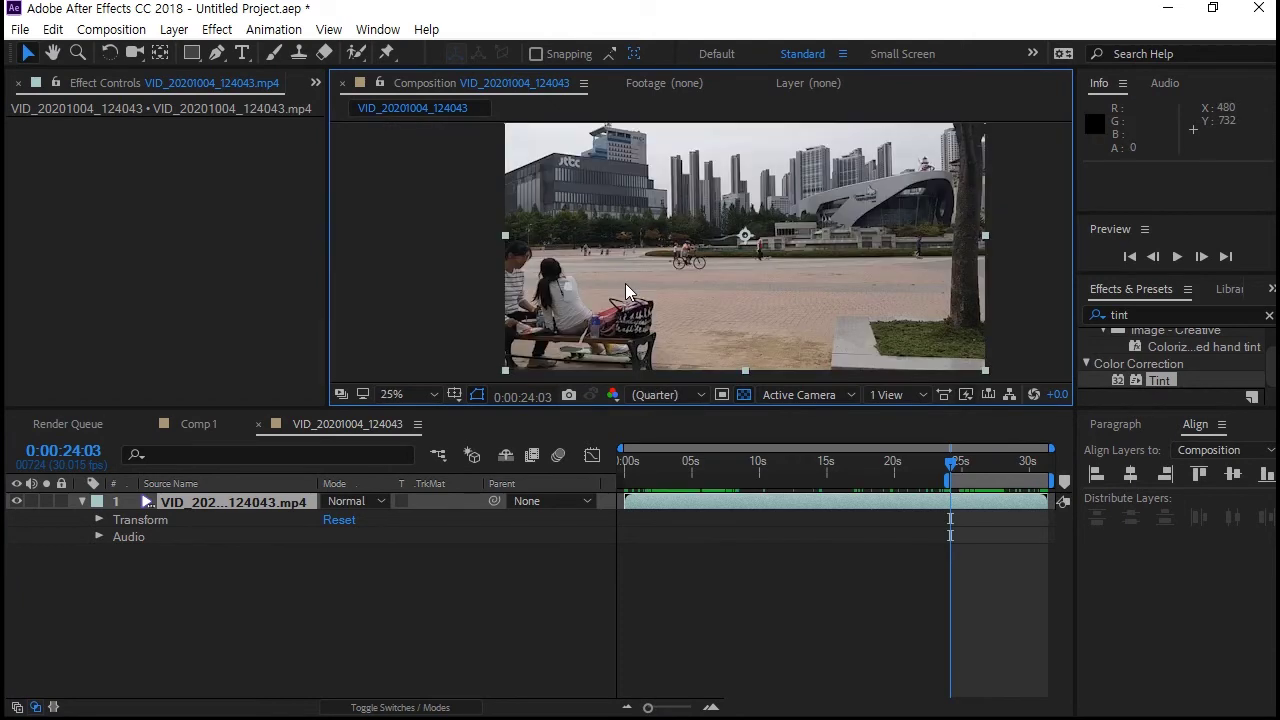
{"action": "key", "text": "period"}
{"action": "key", "text": "period"}
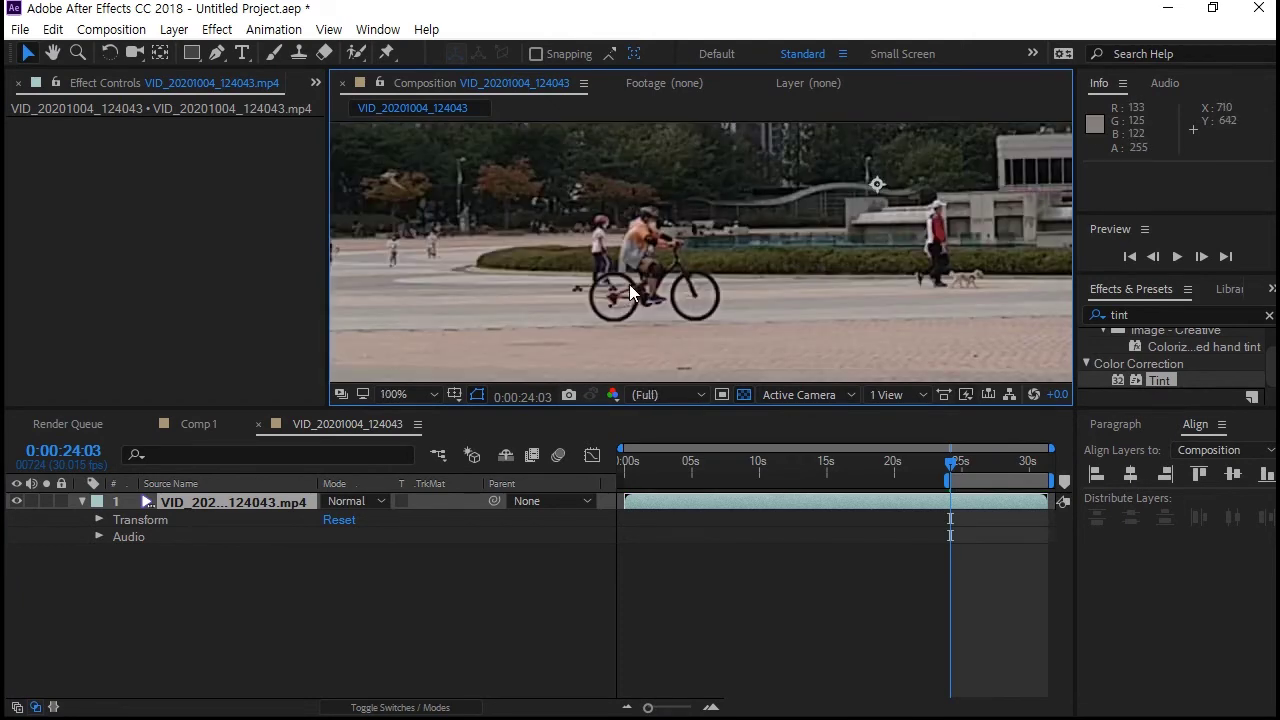
{"action": "left_click", "coordinate": [216, 53]}
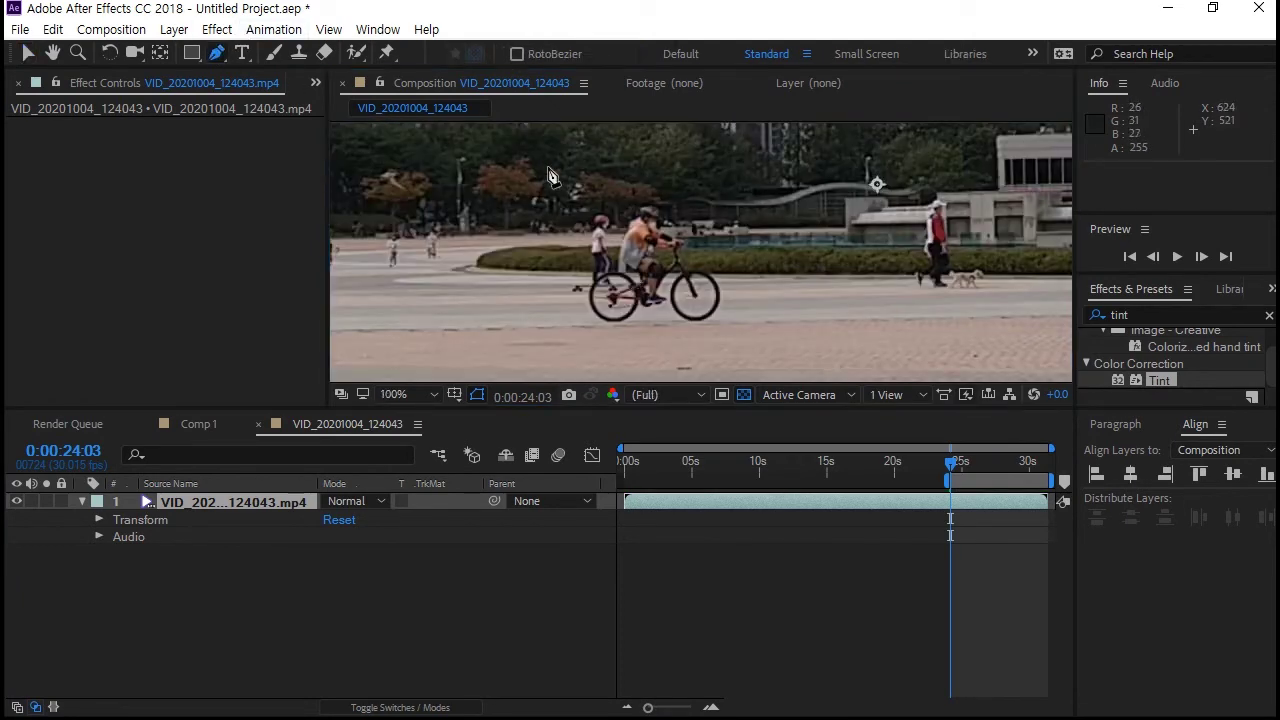
{"action": "left_click", "coordinate": [627, 195]}
{"action": "left_click", "coordinate": [597, 253]}
{"action": "left_click", "coordinate": [568, 273]}
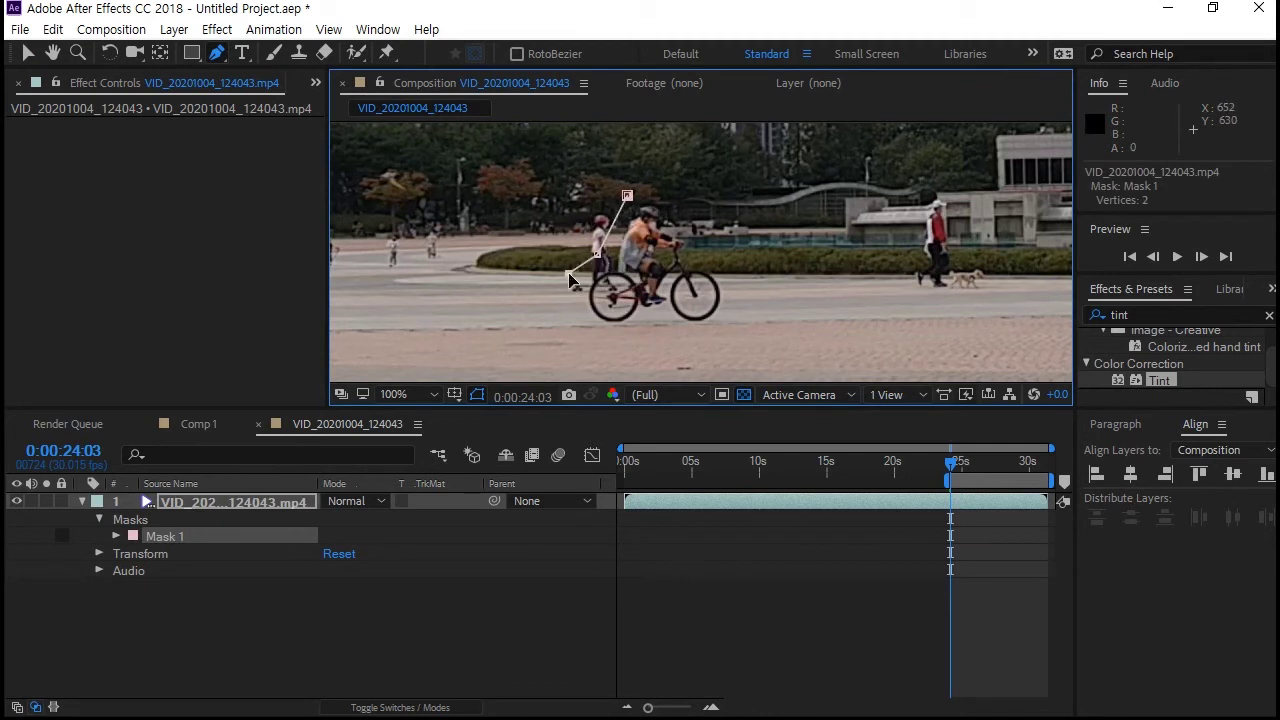
{"action": "left_click", "coordinate": [578, 331]}
{"action": "left_click", "coordinate": [726, 331]}
{"action": "left_click", "coordinate": [746, 283]}
{"action": "left_click", "coordinate": [707, 252]}
{"action": "left_click", "coordinate": [676, 195]}
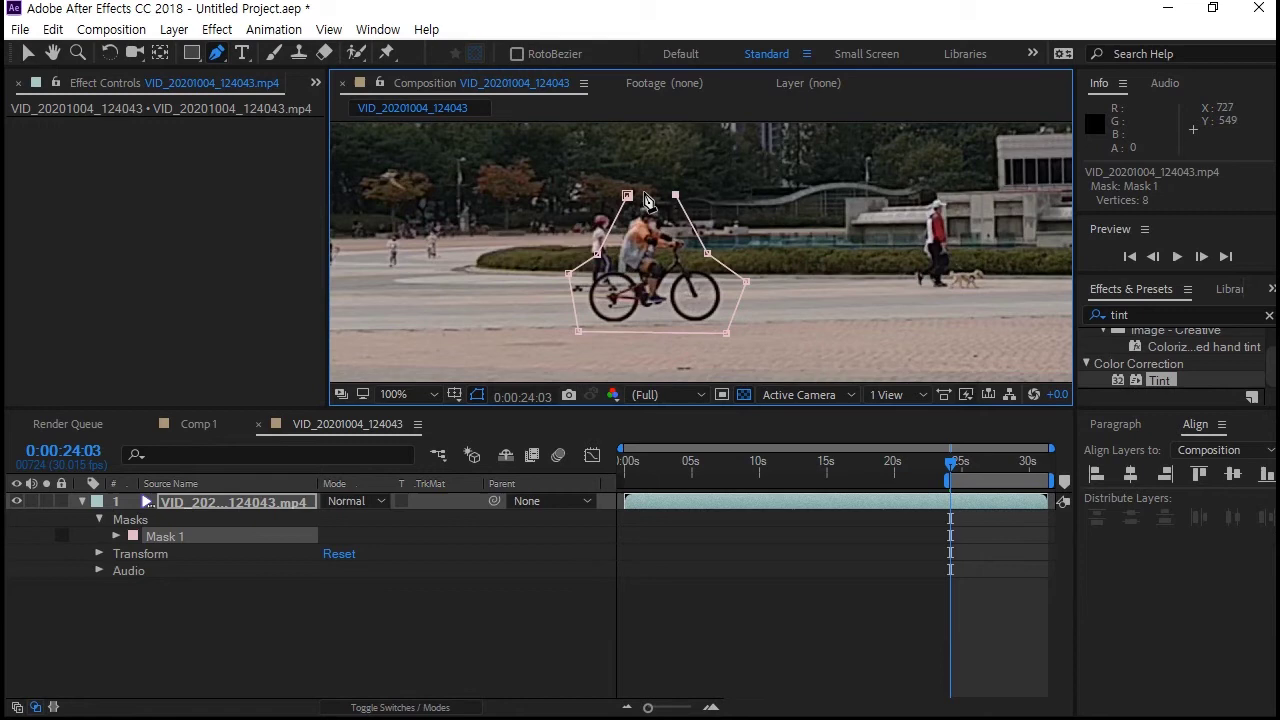
{"action": "left_click", "coordinate": [627, 195]}
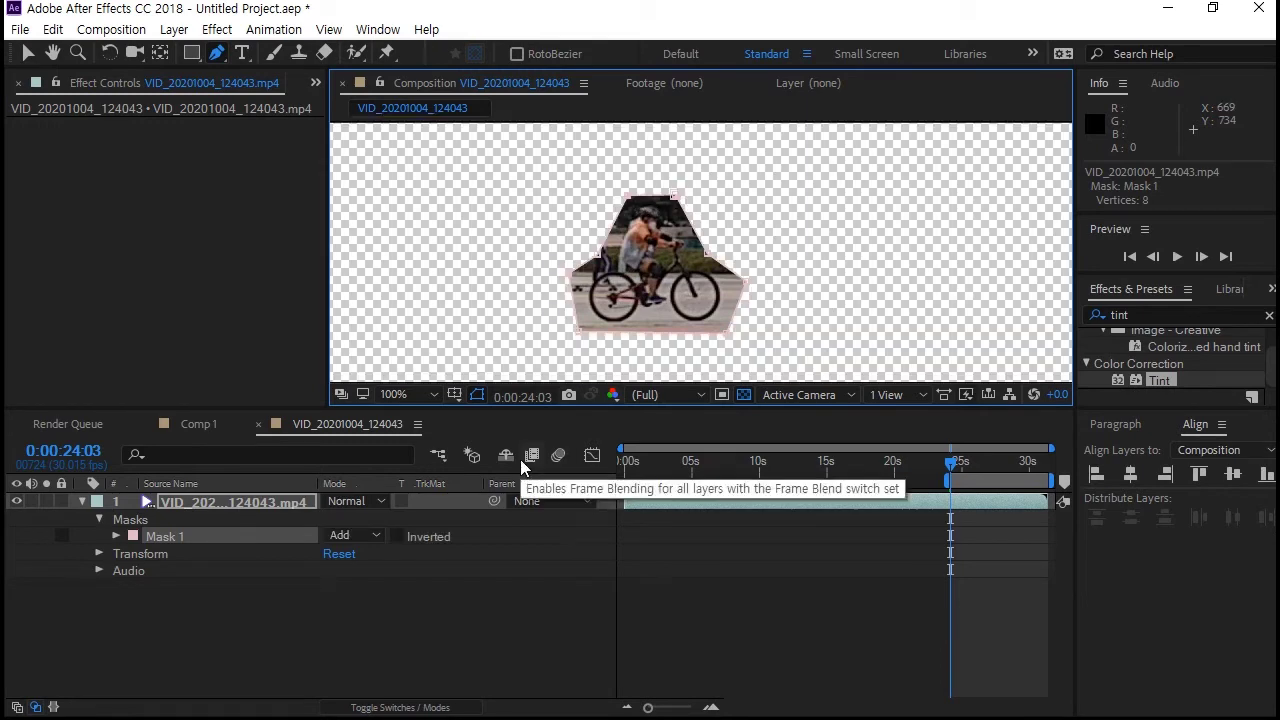
Expand the cyclist mask's properties and open mask tracking for Mask 1.
{"action": "left_click", "coordinate": [115, 535]}
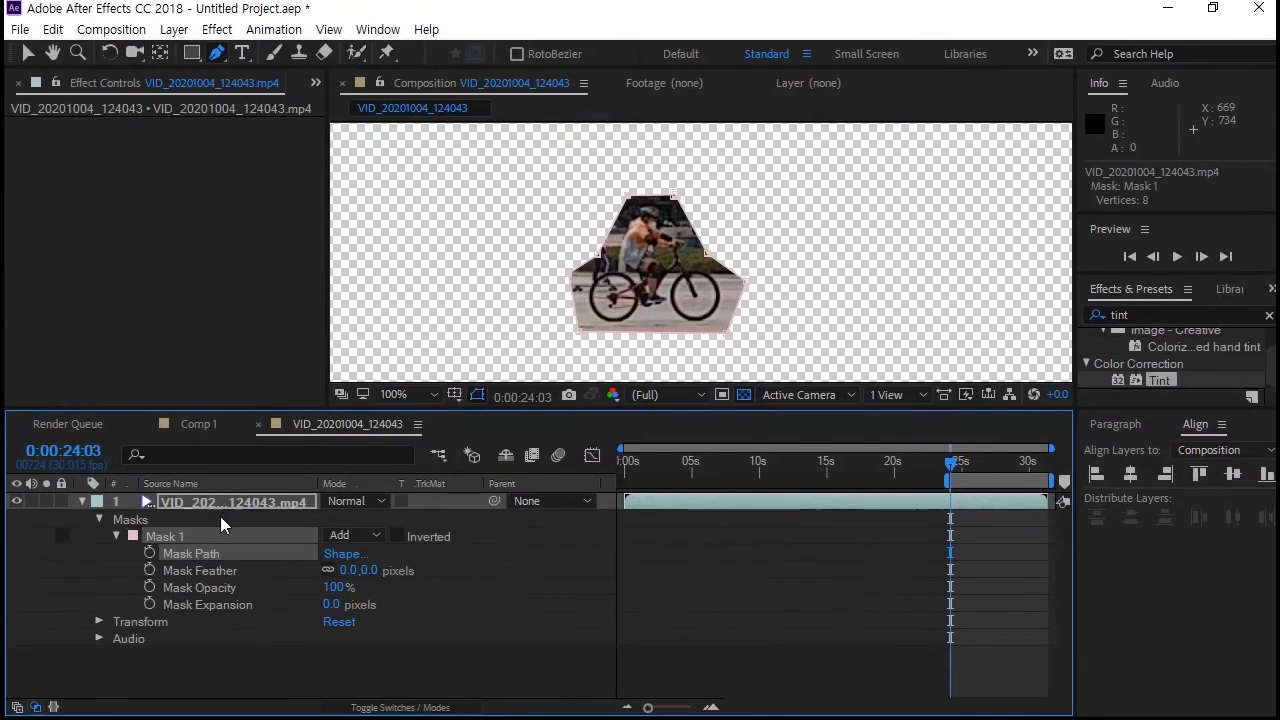
{"action": "right_click", "coordinate": [211, 536]}
{"action": "left_click", "coordinate": [249, 550]}
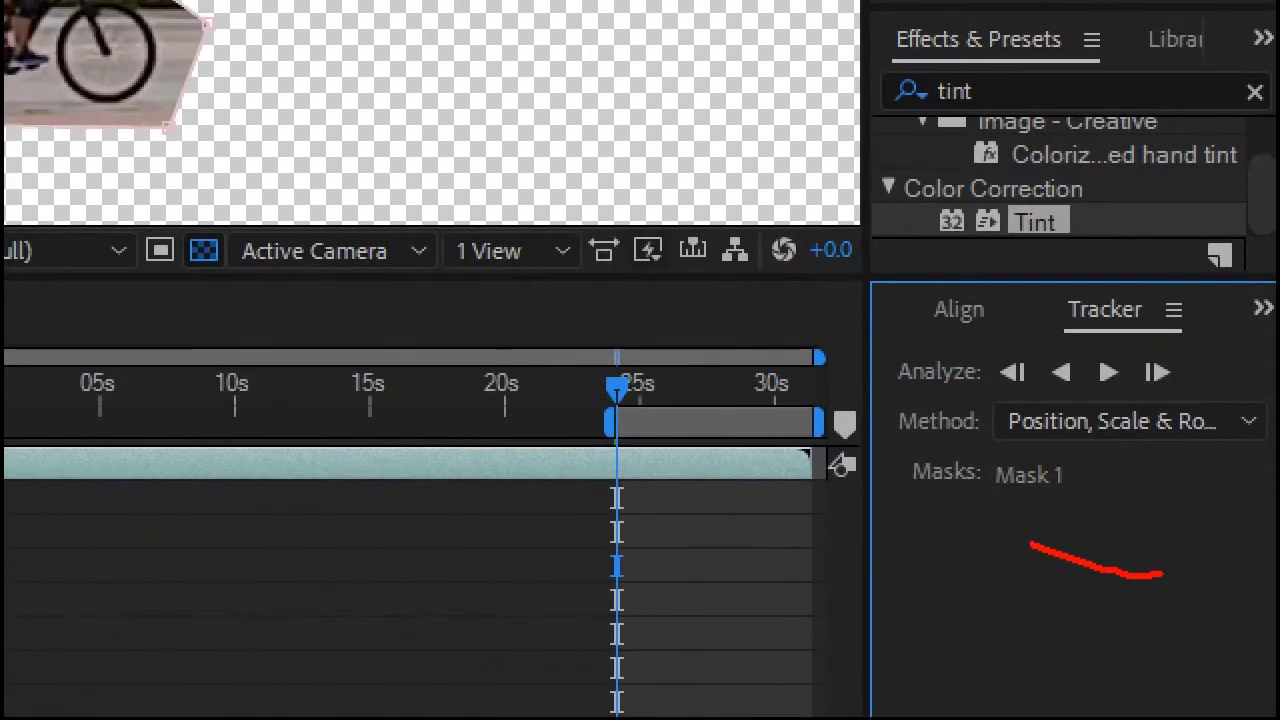
{"action": "mouse_move", "coordinate": [1032, 322]}
{"action": "left_mouse_down"}
{"action": "mouse_move", "coordinate": [1108, 411]}
{"action": "mouse_move", "coordinate": [1051, 469]}
{"action": "mouse_move", "coordinate": [911, 430]}
{"action": "mouse_move", "coordinate": [968, 315]}
{"action": "mouse_move", "coordinate": [1036, 326]}
{"action": "left_mouse_up"}
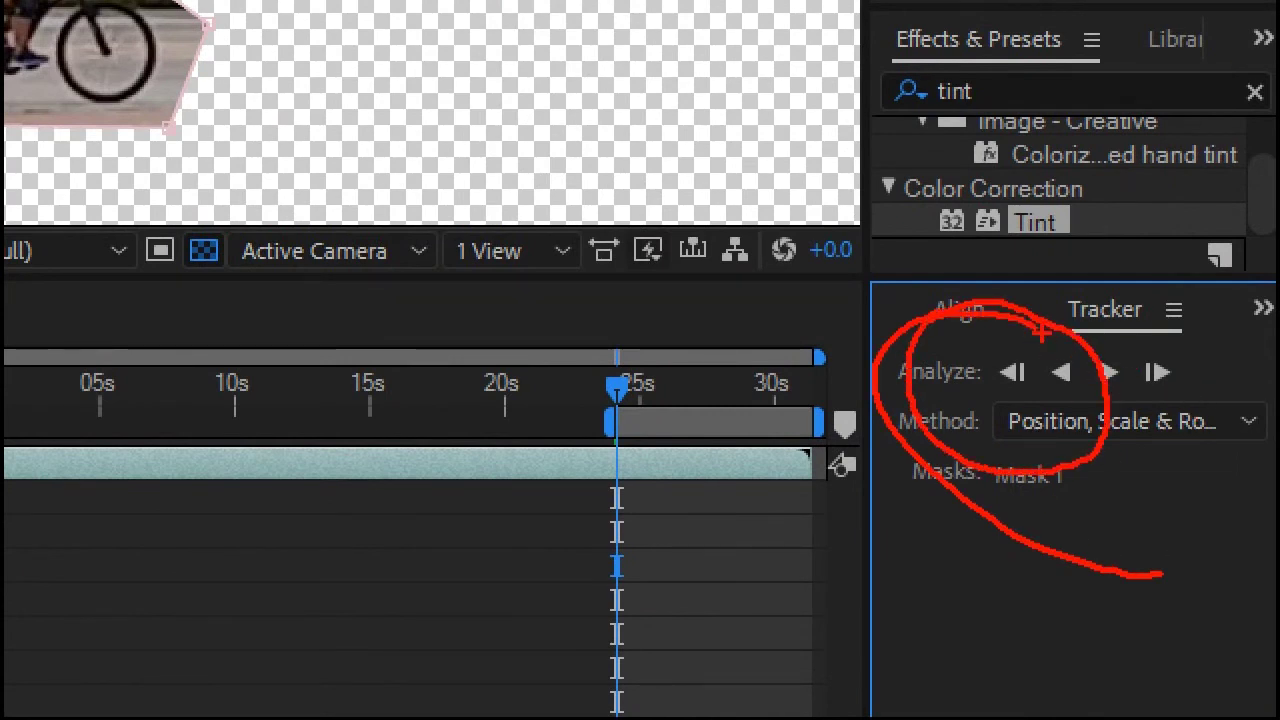
{"action": "left_click_drag", "start_coordinate": [1042, 333], "coordinate": [1136, 334]}
{"action": "mouse_move", "coordinate": [962, 392]}
{"action": "left_mouse_down"}
{"action": "mouse_move", "coordinate": [920, 398]}
{"action": "mouse_move", "coordinate": [888, 370]}
{"action": "mouse_move", "coordinate": [960, 385]}
{"action": "left_mouse_up"}
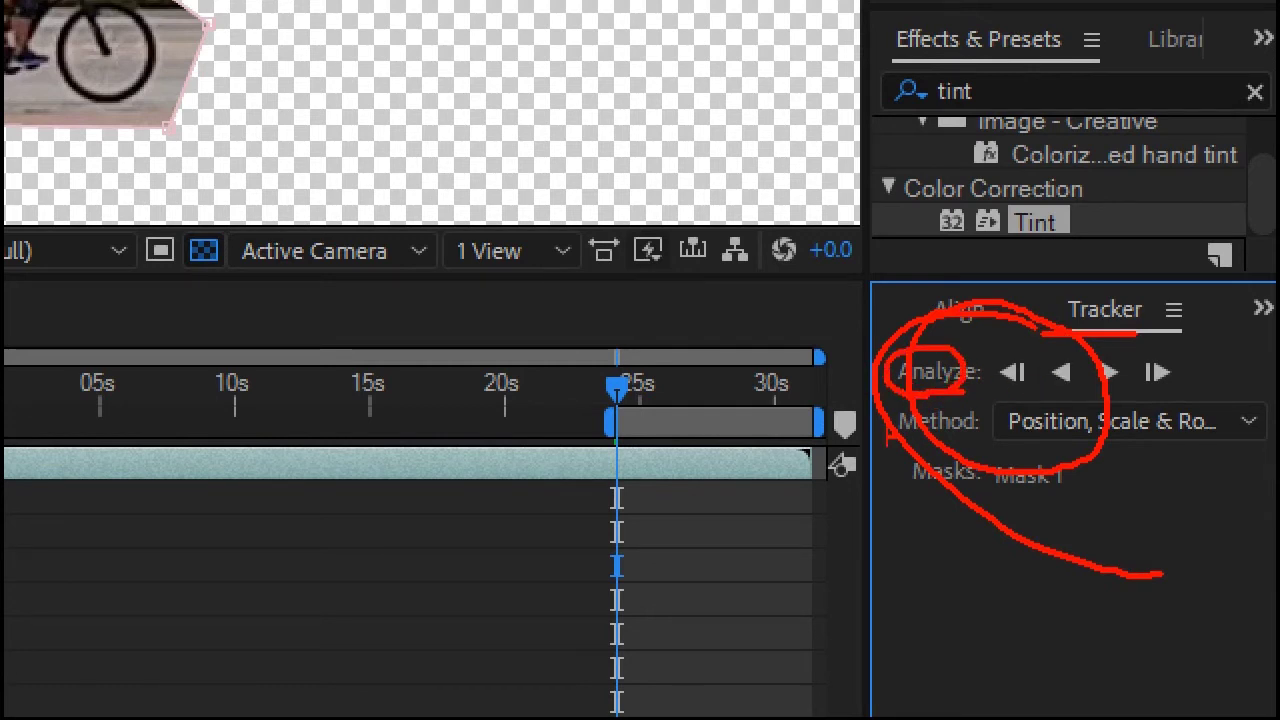
{"action": "left_click_drag", "start_coordinate": [706, 380], "coordinate": [700, 574]}
{"action": "left_click_drag", "start_coordinate": [702, 497], "coordinate": [596, 495]}
{"action": "mouse_move", "coordinate": [625, 430]}
{"action": "left_mouse_down"}
{"action": "mouse_move", "coordinate": [550, 488]}
{"action": "mouse_move", "coordinate": [632, 592]}
{"action": "left_mouse_up"}
{"action": "mouse_move", "coordinate": [712, 494]}
{"action": "left_mouse_down"}
{"action": "mouse_move", "coordinate": [801, 481]}
{"action": "mouse_move", "coordinate": [740, 542]}
{"action": "left_mouse_up"}
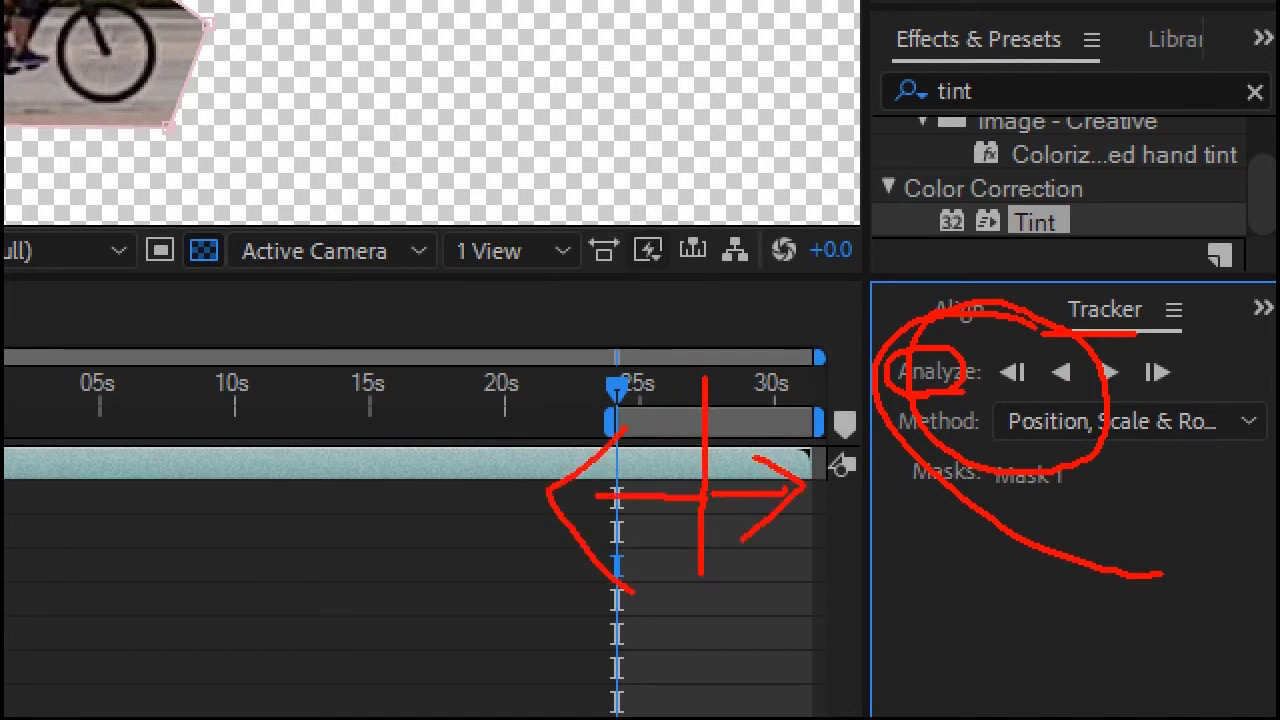
{"action": "mouse_move", "coordinate": [1020, 354]}
{"action": "left_mouse_down"}
{"action": "mouse_move", "coordinate": [995, 395]}
{"action": "mouse_move", "coordinate": [1024, 356]}
{"action": "left_mouse_up"}
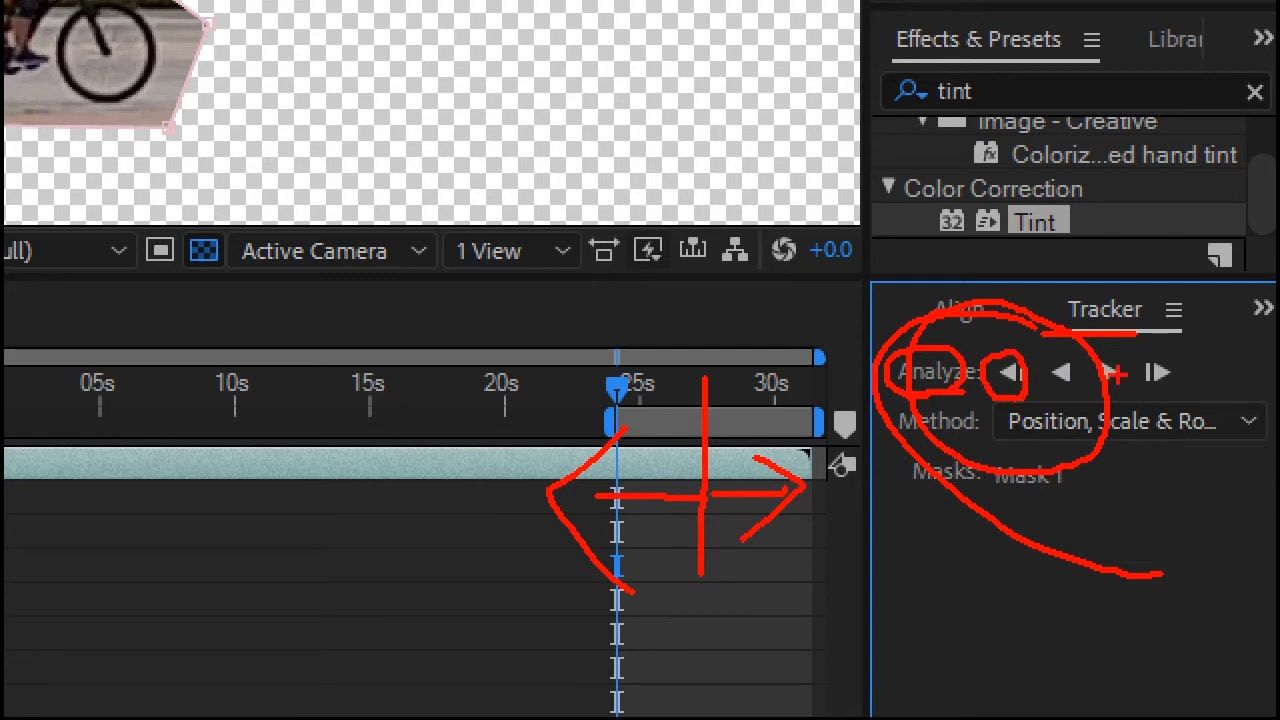
{"action": "mouse_move", "coordinate": [1140, 350]}
{"action": "left_mouse_down"}
{"action": "mouse_move", "coordinate": [1167, 394]}
{"action": "mouse_move", "coordinate": [1190, 370]}
{"action": "left_mouse_up"}
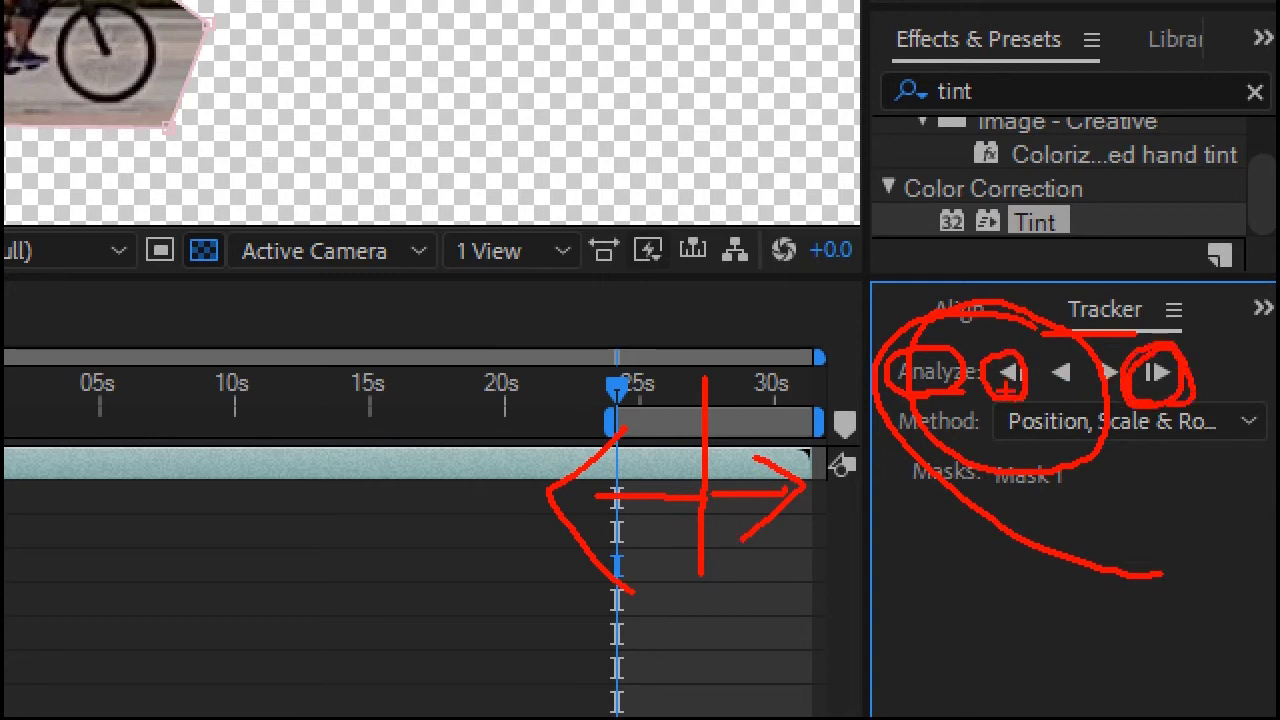
{"action": "key", "text": "Escape"}
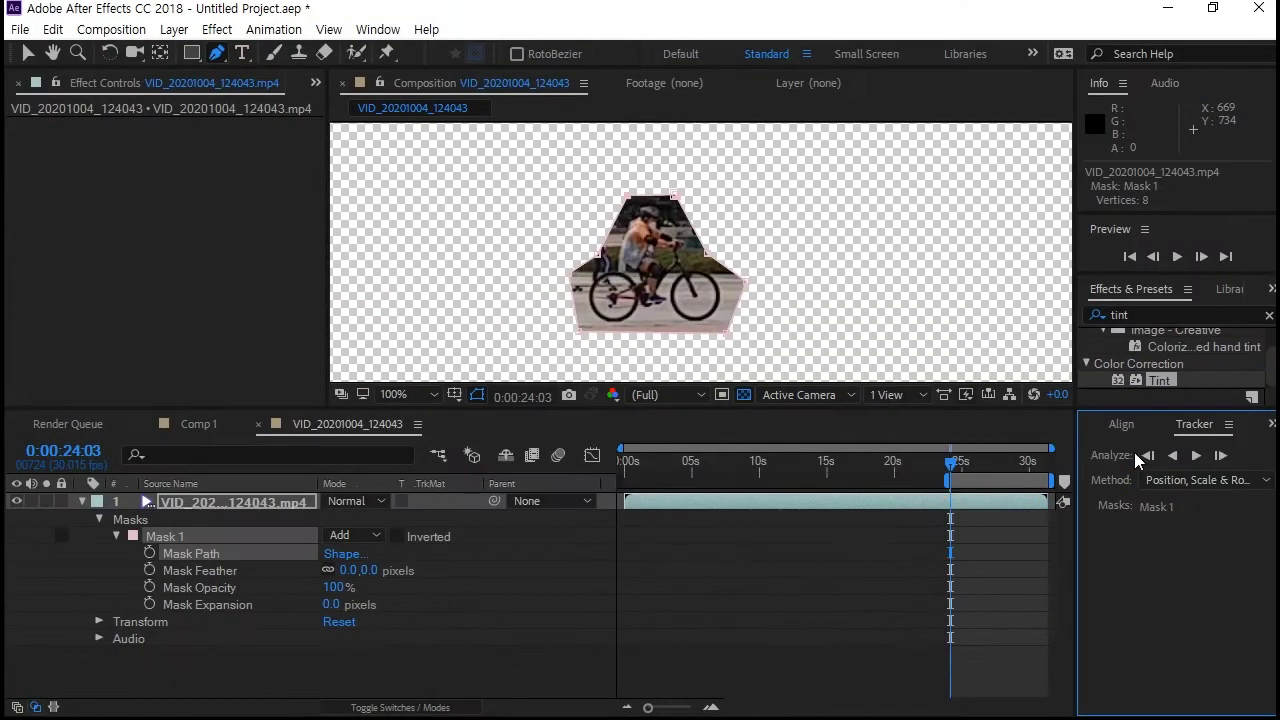
Track Mask 1 forward from 0:00:24:03 using position, scale and rotation, stopping the analysis at about 27 seconds.
{"action": "left_click", "coordinate": [1196, 456]}
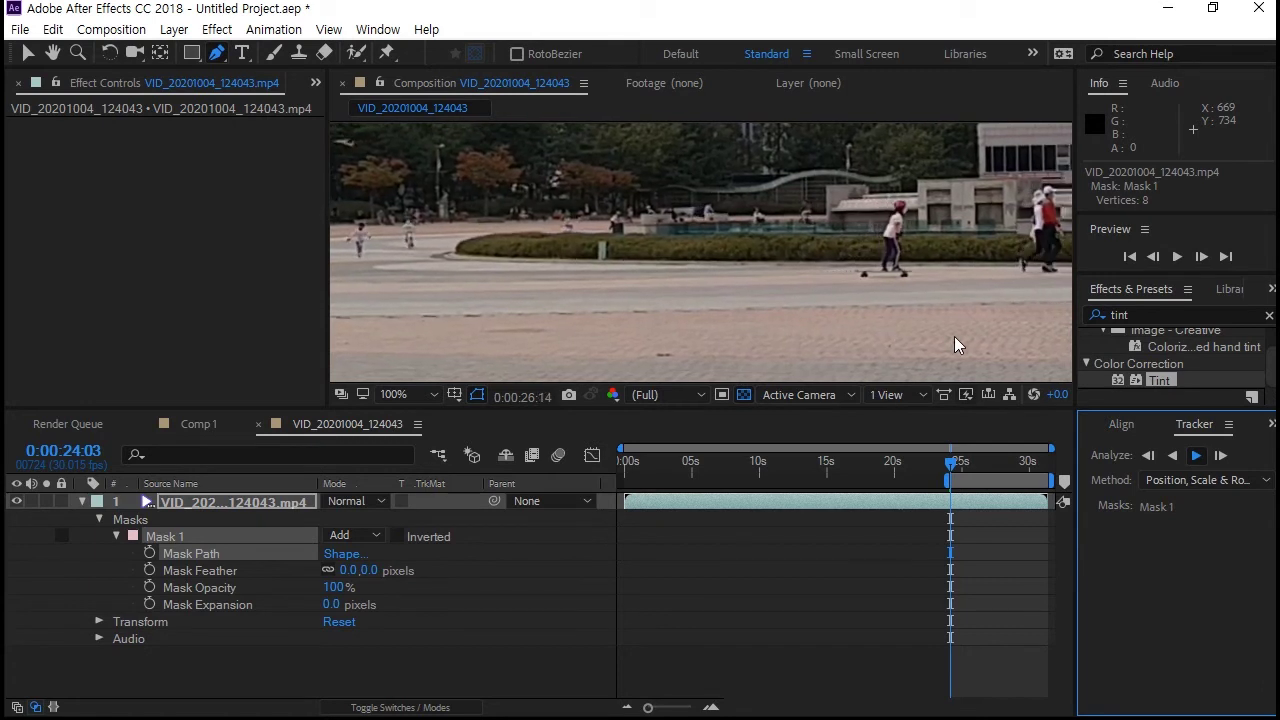
{"action": "left_click", "coordinate": [1197, 456]}
Set the mode of the tracked Mask 1 to None and place the current time at 0:00:24:04.
{"action": "mouse_move", "coordinate": [980, 465]}
{"action": "left_mouse_down"}
{"action": "mouse_move", "coordinate": [948, 470]}
{"action": "mouse_move", "coordinate": [967, 470]}
{"action": "mouse_move", "coordinate": [957, 476]}
{"action": "left_mouse_up"}
{"action": "left_click", "coordinate": [350, 535]}
{"action": "left_click", "coordinate": [371, 557]}
{"action": "mouse_move", "coordinate": [950, 465]}
{"action": "left_mouse_down"}
{"action": "mouse_move", "coordinate": [975, 472]}
{"action": "mouse_move", "coordinate": [951, 464]}
{"action": "left_mouse_up"}
Start the work area at 0:00:24:04 and duplicate the video layer containing the tracked cyclist mask.
{"action": "left_click", "coordinate": [965, 503]}
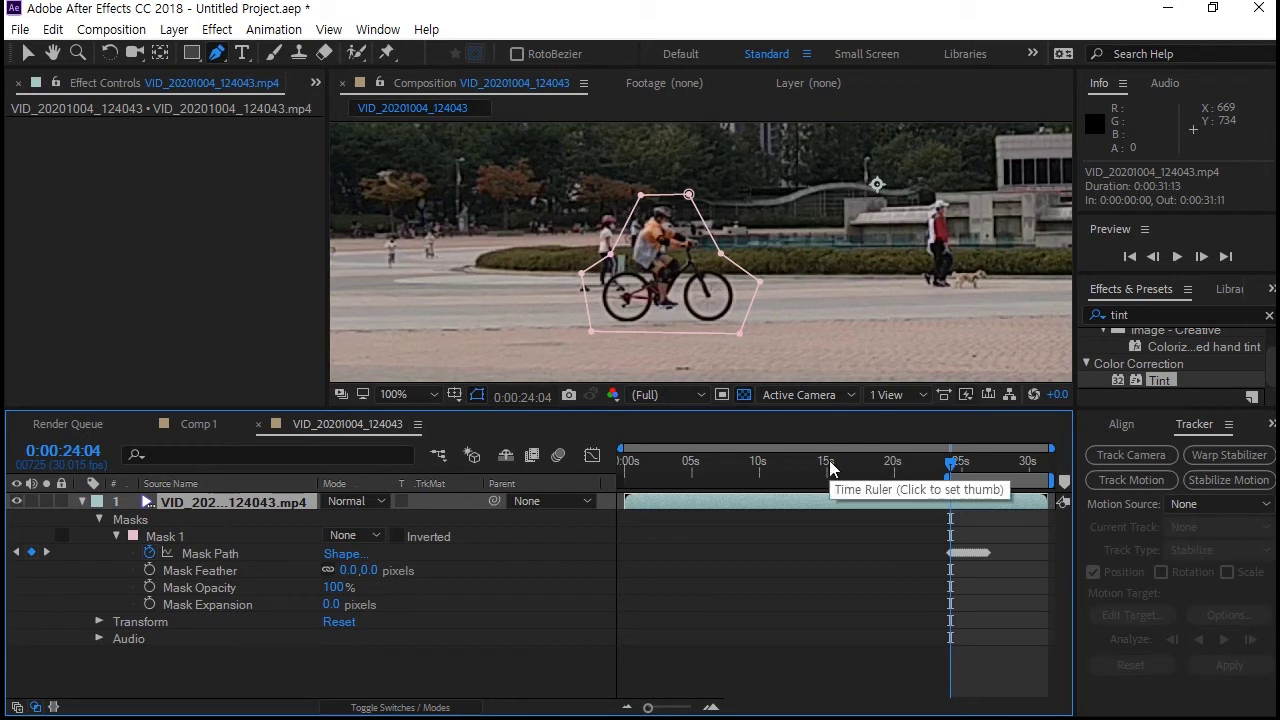
{"action": "key", "text": "b"}
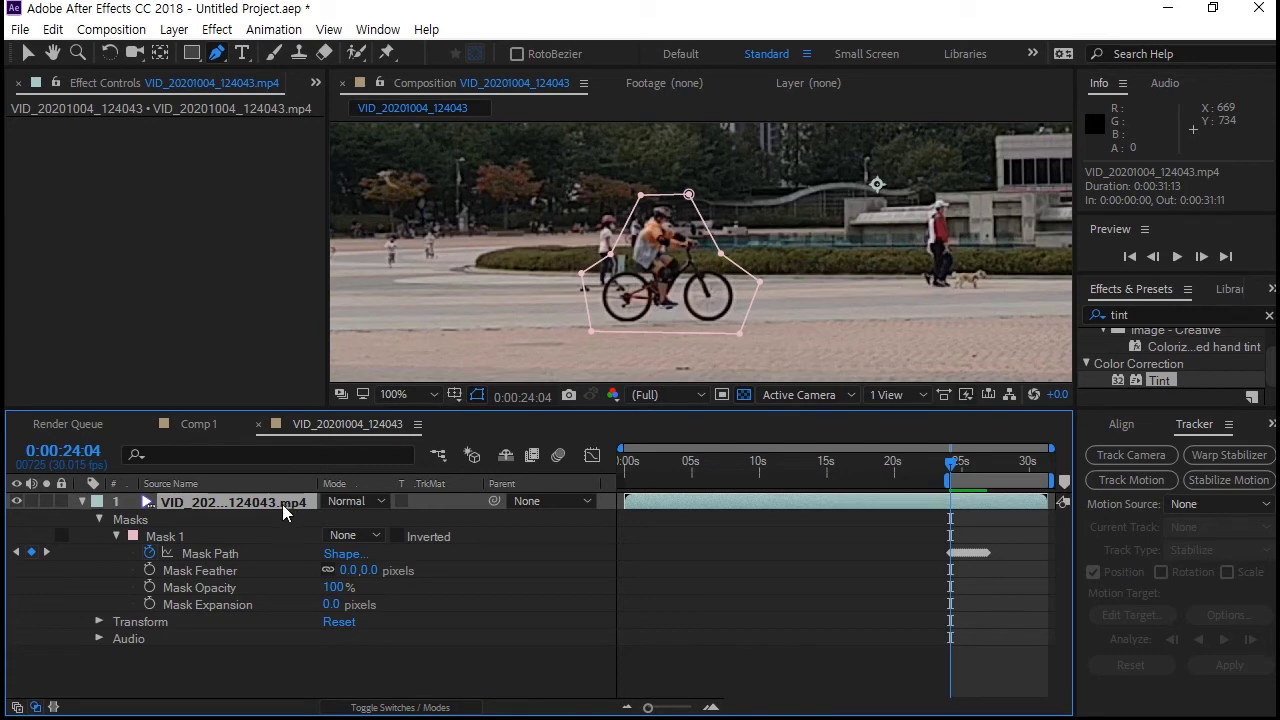
{"action": "left_click", "coordinate": [53, 29]}
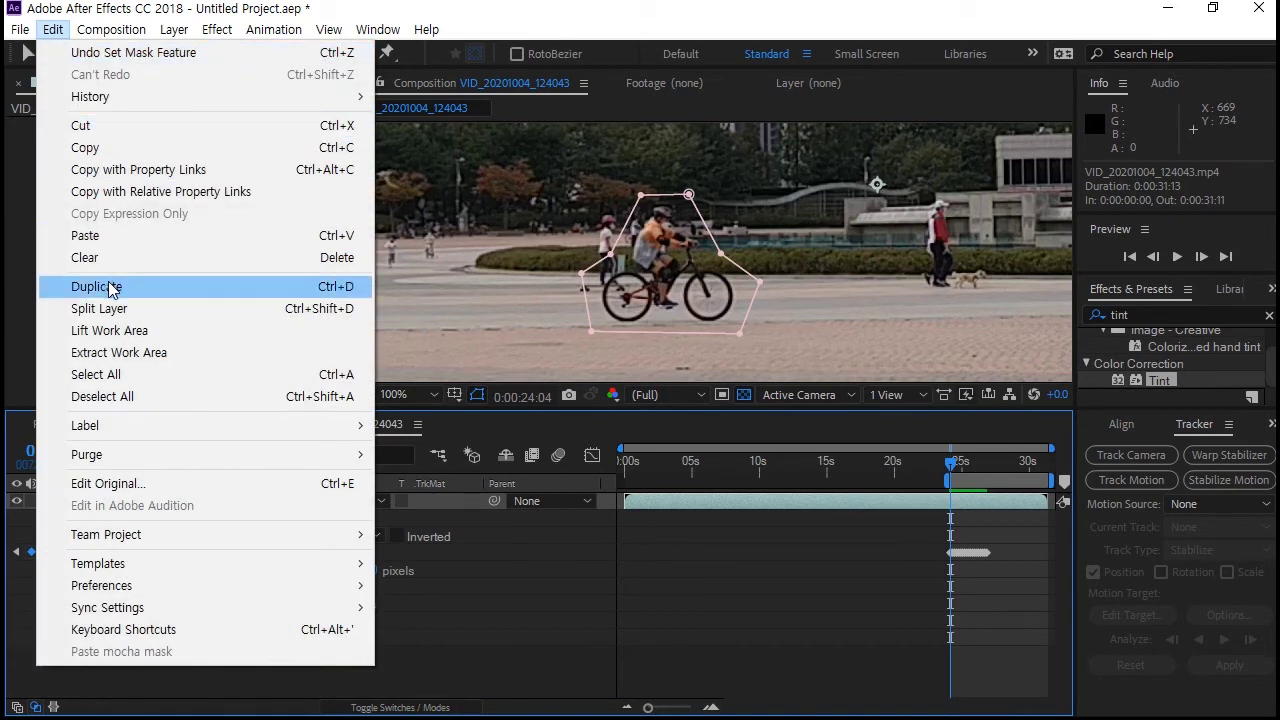
{"action": "left_click", "coordinate": [110, 288]}
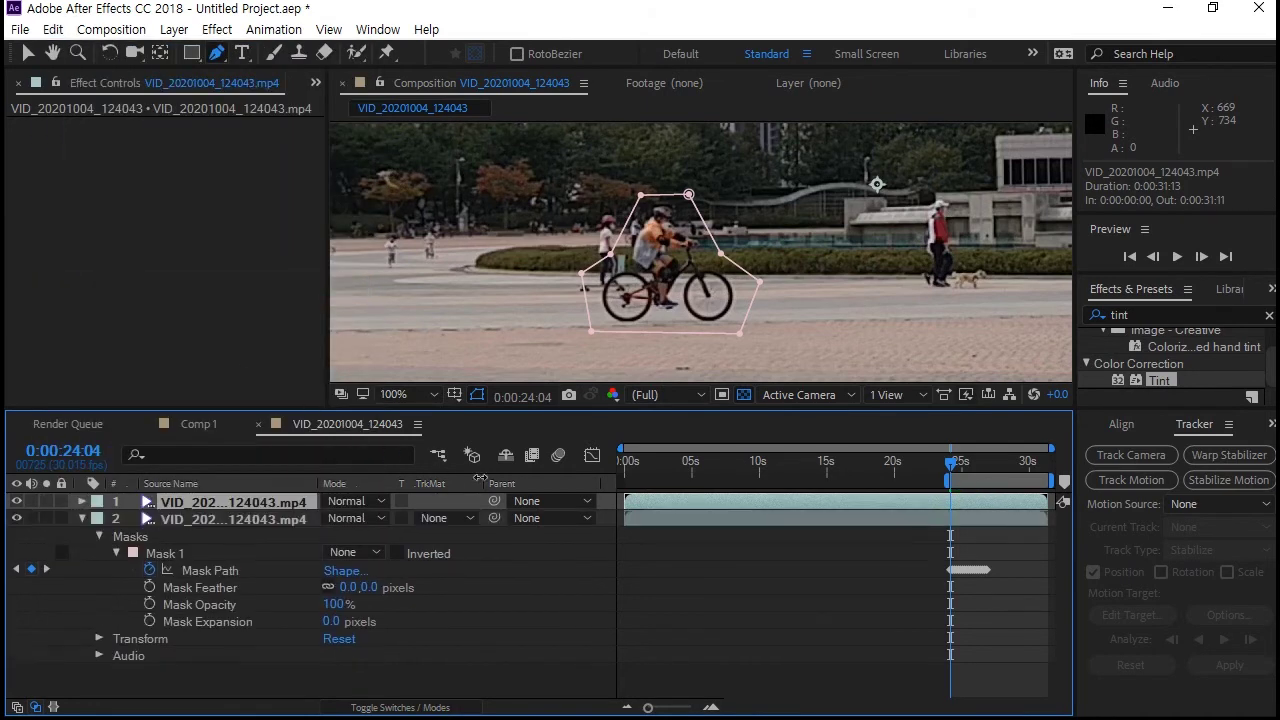
Hide the lower video layer and set Mask 1 on the upper copy to Subtract to cut out the cyclist.
{"action": "left_click", "coordinate": [81, 500]}
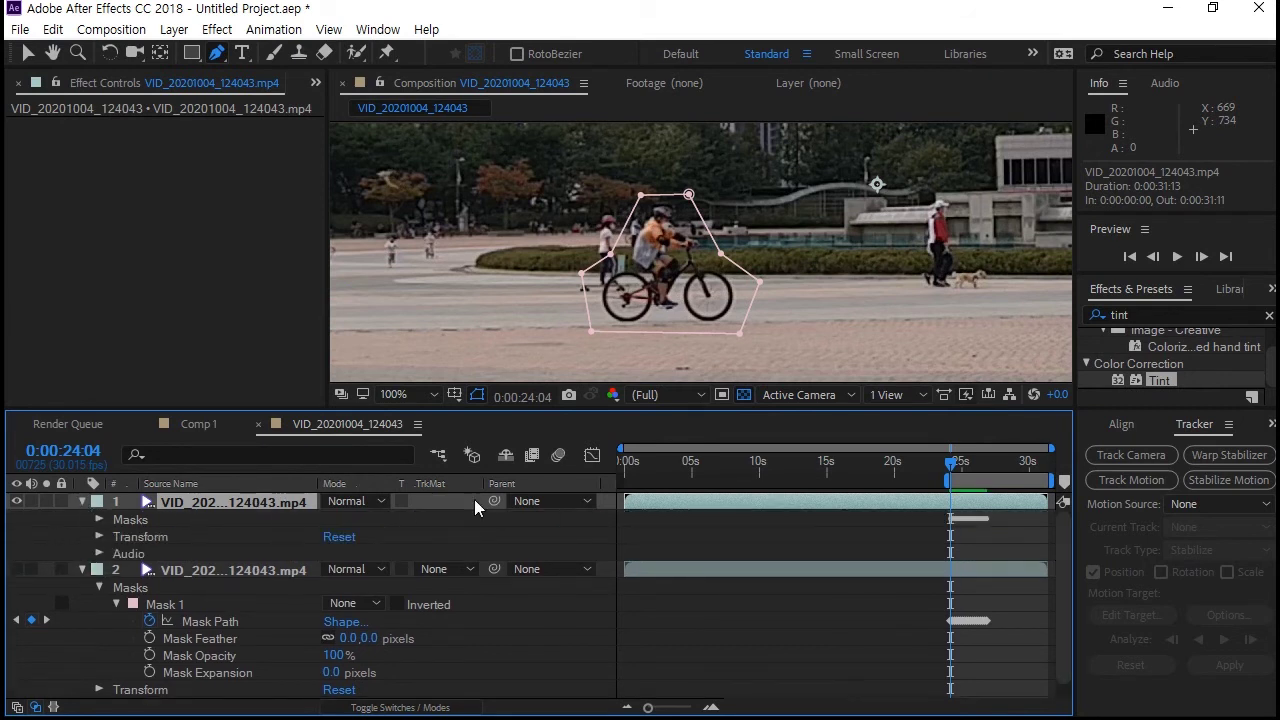
{"action": "left_click", "coordinate": [98, 520]}
{"action": "left_click", "coordinate": [355, 536]}
{"action": "left_click", "coordinate": [362, 601]}
{"action": "left_click", "coordinate": [29, 54]}
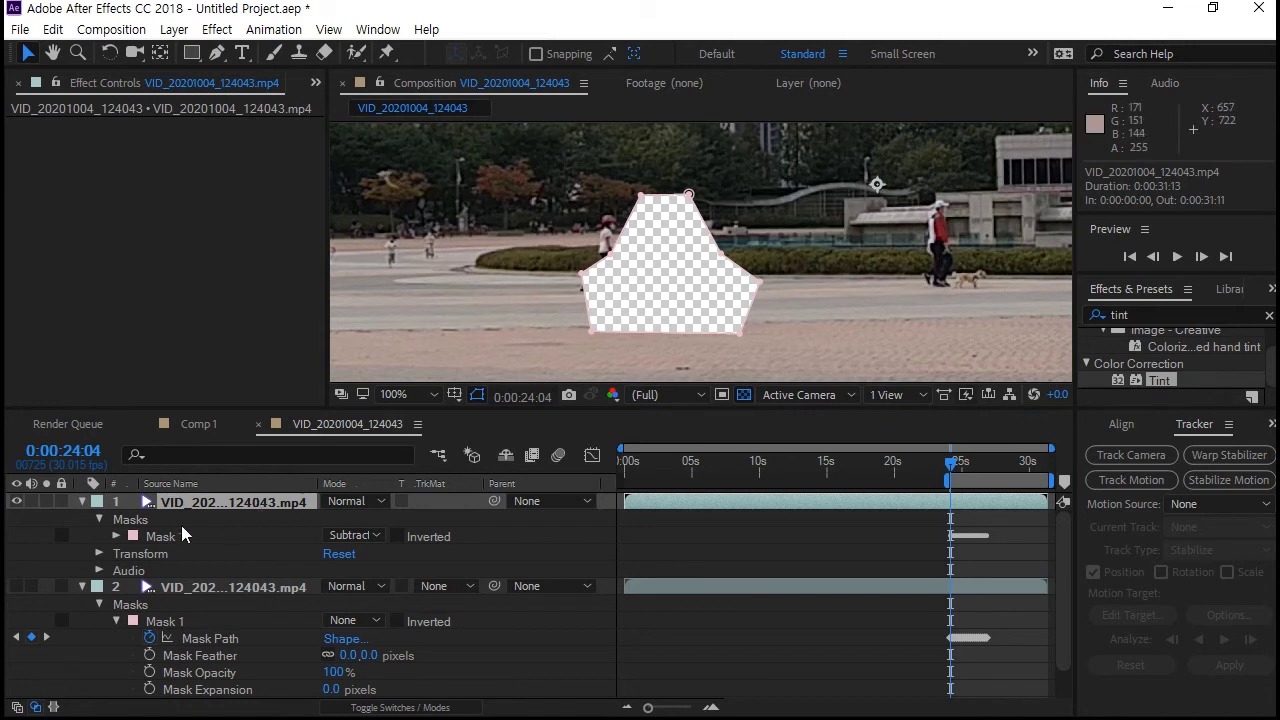
{"action": "left_click", "coordinate": [81, 501]}
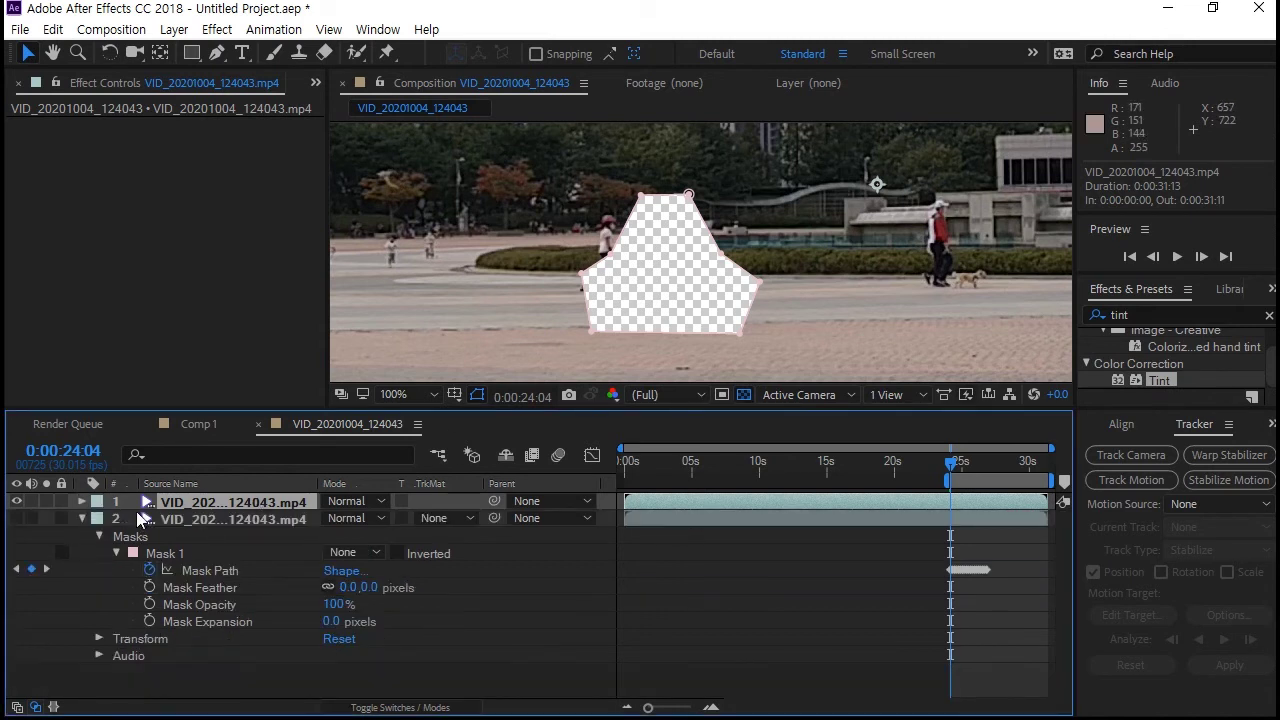
Delete Mask 1 from the lower video layer and make that layer visible again.
{"action": "left_click", "coordinate": [181, 522]}
{"action": "left_click", "coordinate": [185, 553]}
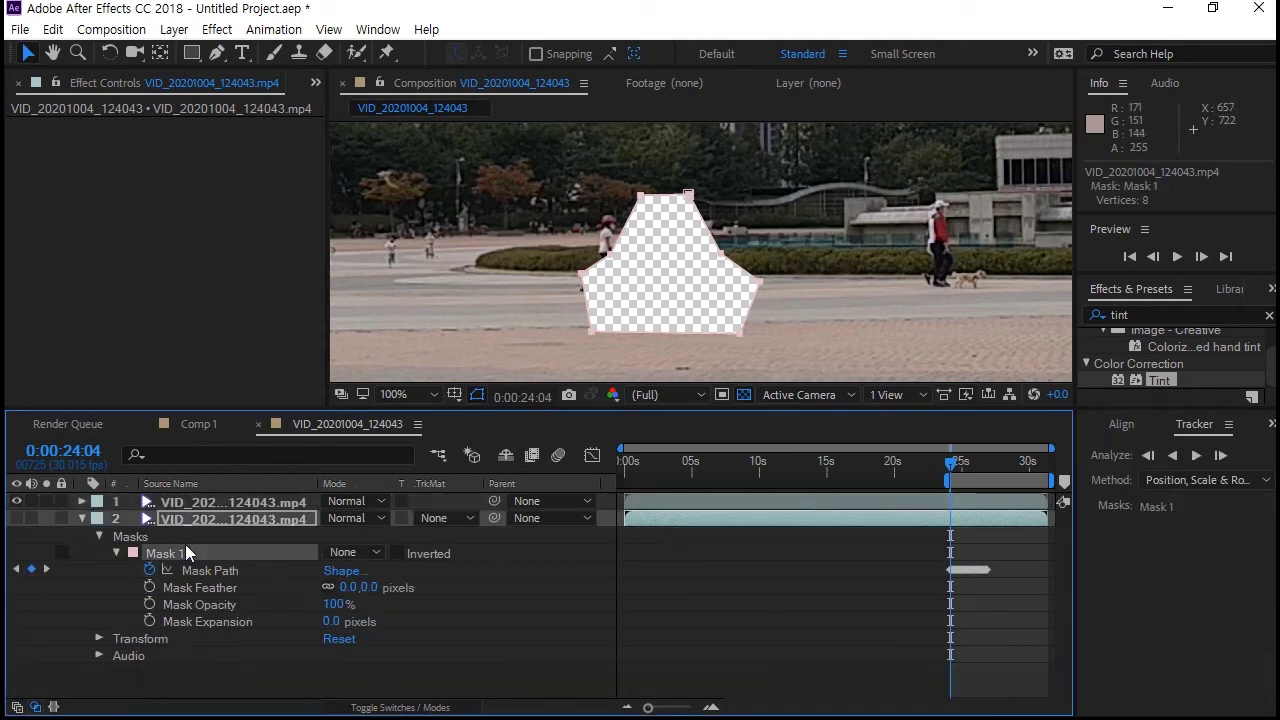
{"action": "key", "text": "Delete"}
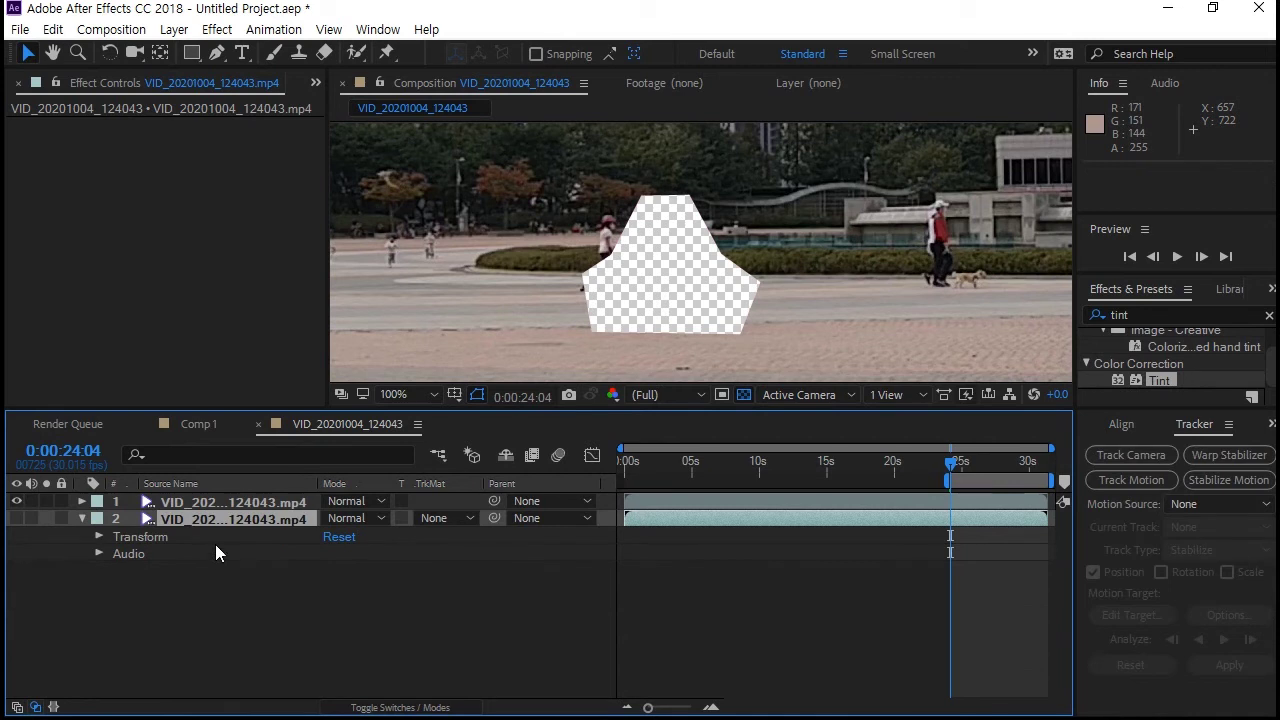
{"action": "left_click", "coordinate": [17, 517]}
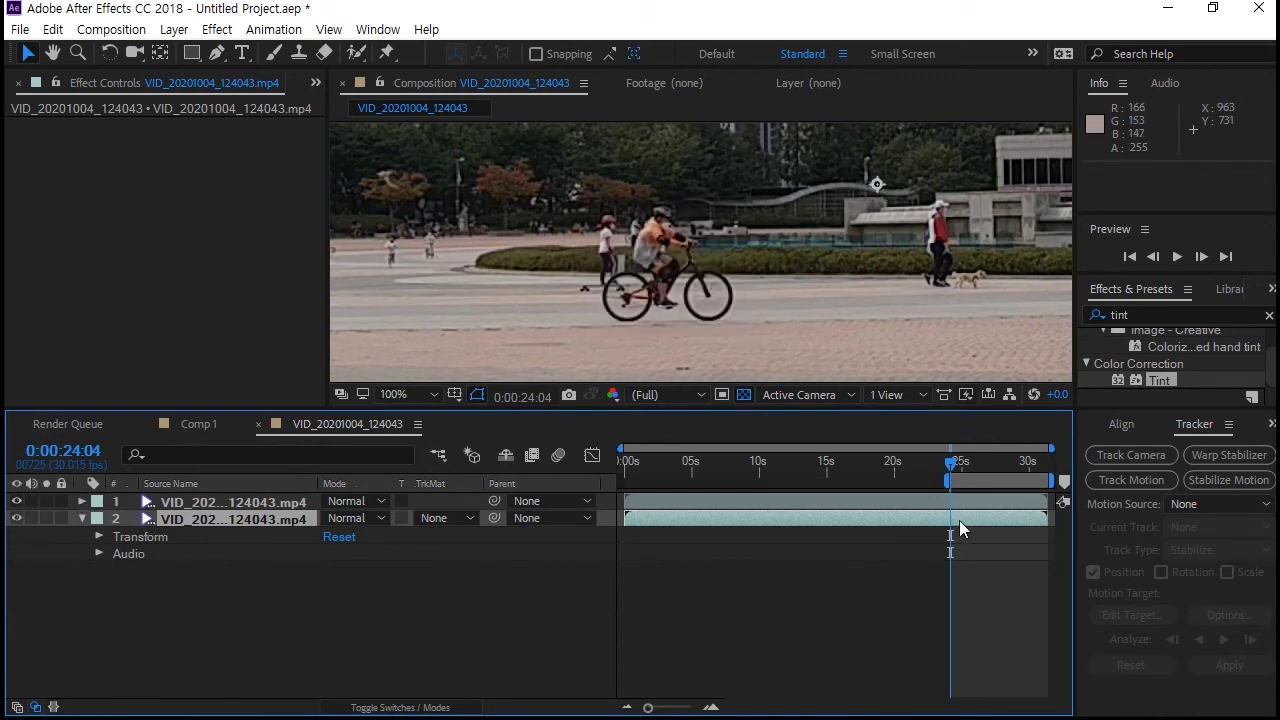
Shift the lower video layer 1:26 earlier in time and move it down 14 pixels to position 960, 554 to fill the hole.
{"action": "left_click_drag", "start_coordinate": [939, 517], "coordinate": [912, 514]}
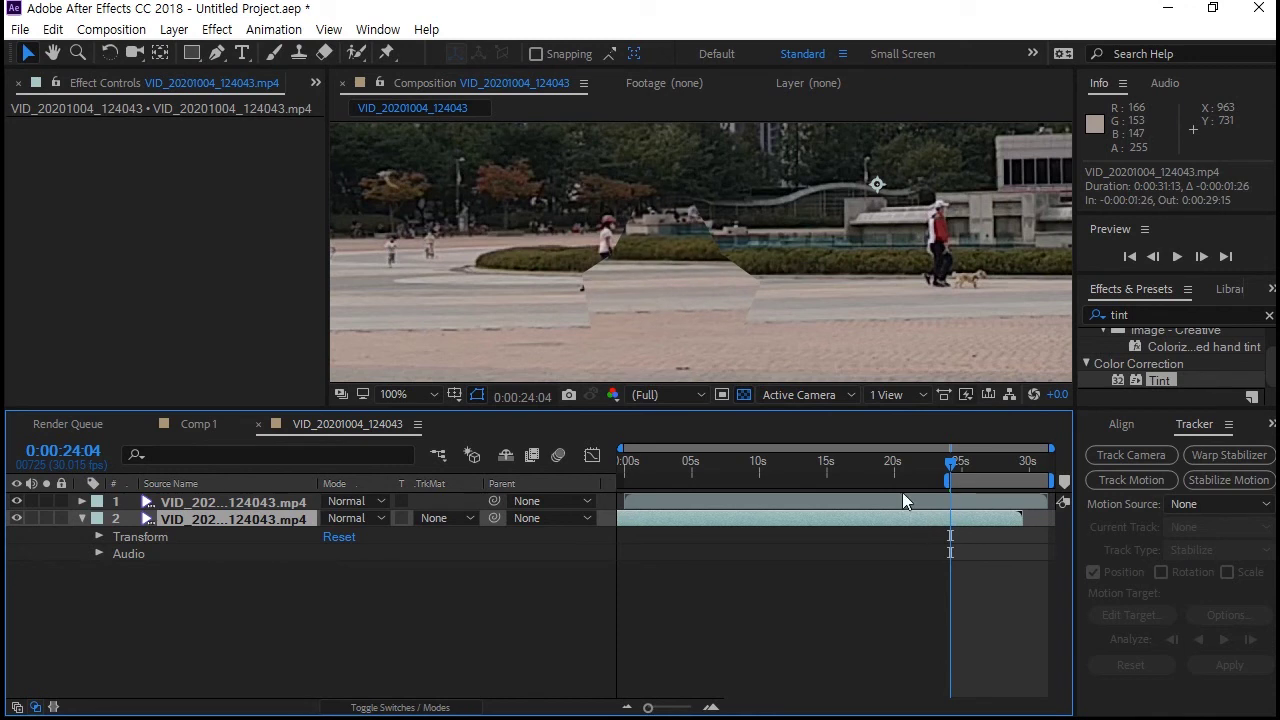
{"action": "left_click_drag", "start_coordinate": [652, 278], "coordinate": [651, 290]}
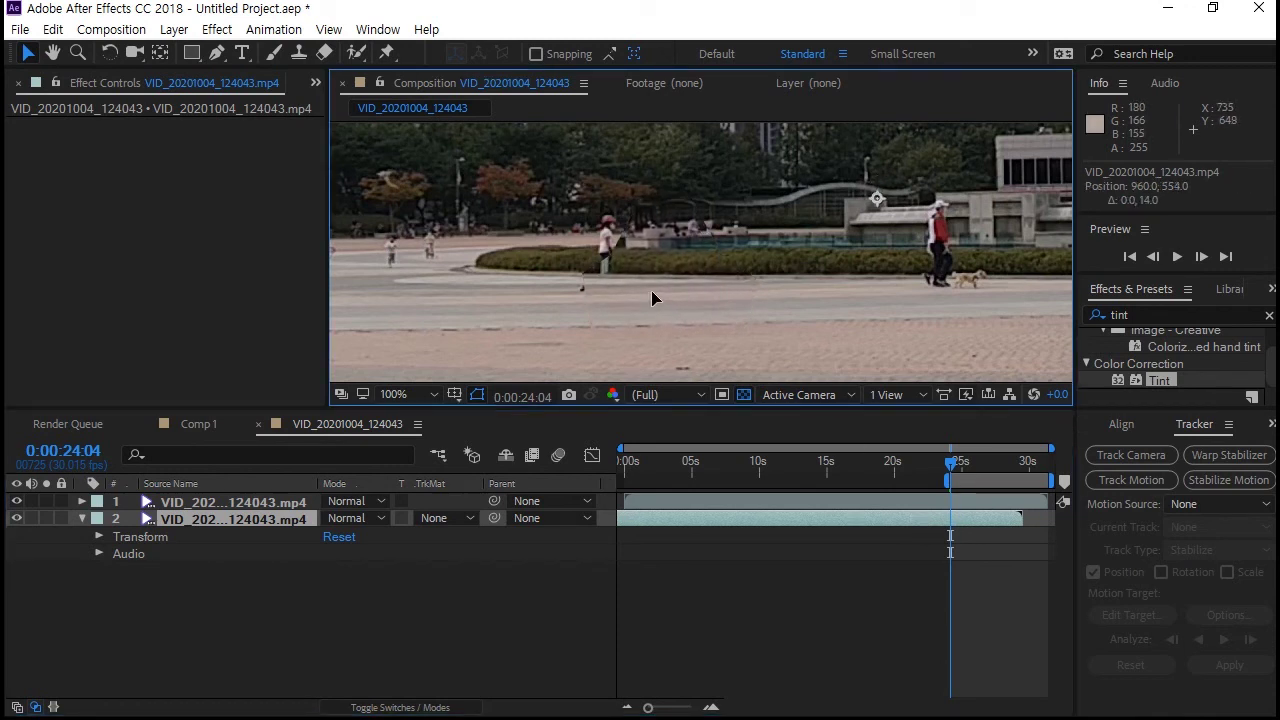
Set Mask 1 on the upper video layer to a feather of 22 pixels and an expansion of 29 pixels.
{"action": "left_click", "coordinate": [83, 501]}
{"action": "left_click", "coordinate": [116, 536]}
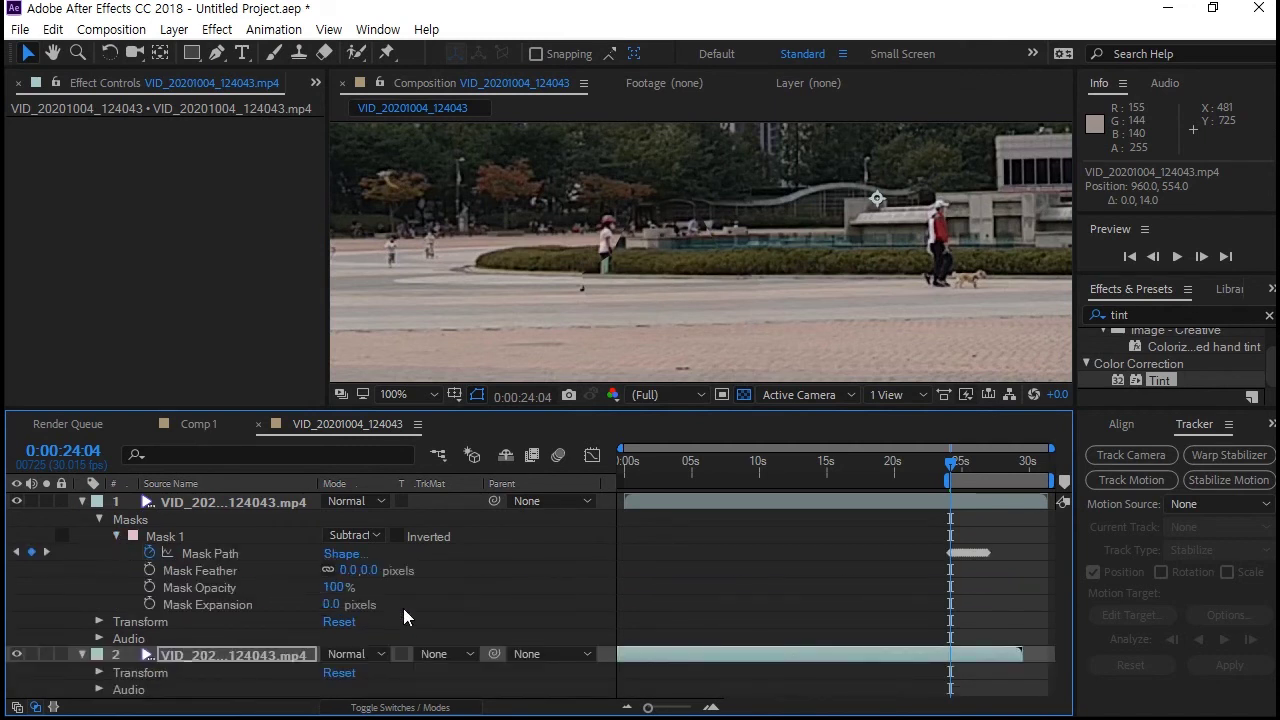
{"action": "left_click_drag", "start_coordinate": [364, 573], "coordinate": [378, 570]}
{"action": "left_click_drag", "start_coordinate": [330, 604], "coordinate": [362, 603]}
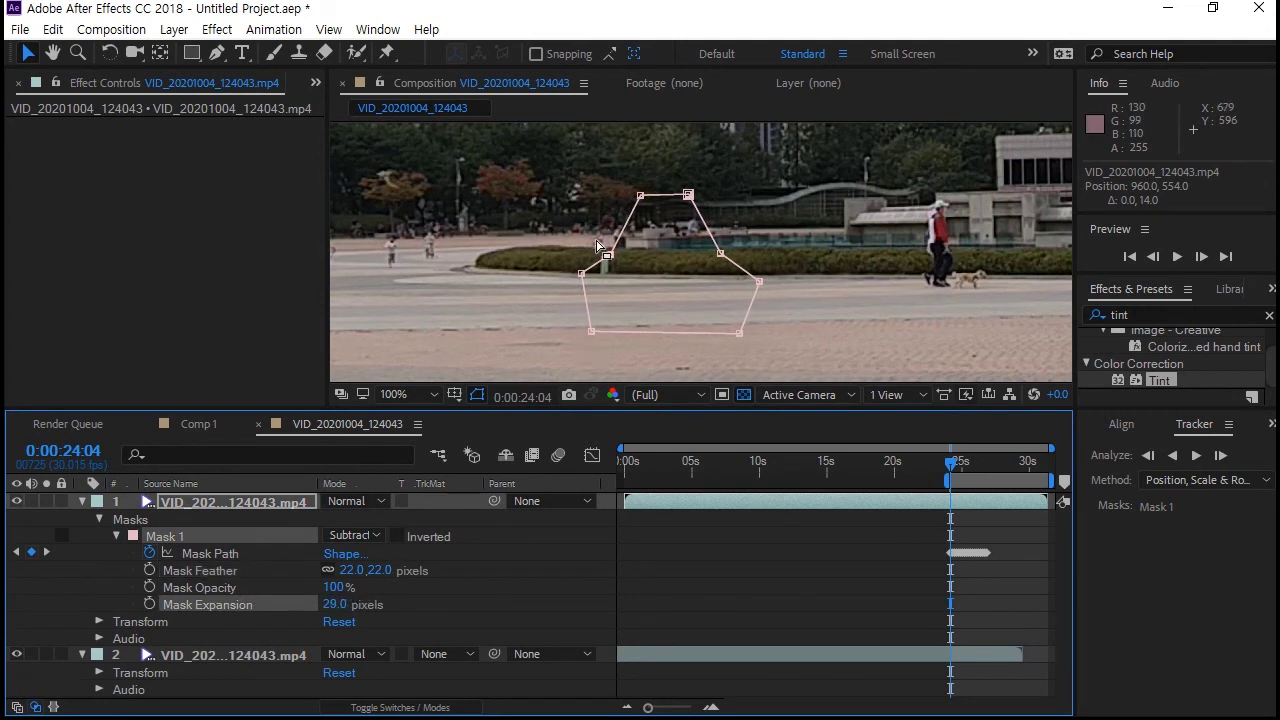
{"action": "left_click", "coordinate": [81, 501]}
{"action": "left_click", "coordinate": [490, 641]}
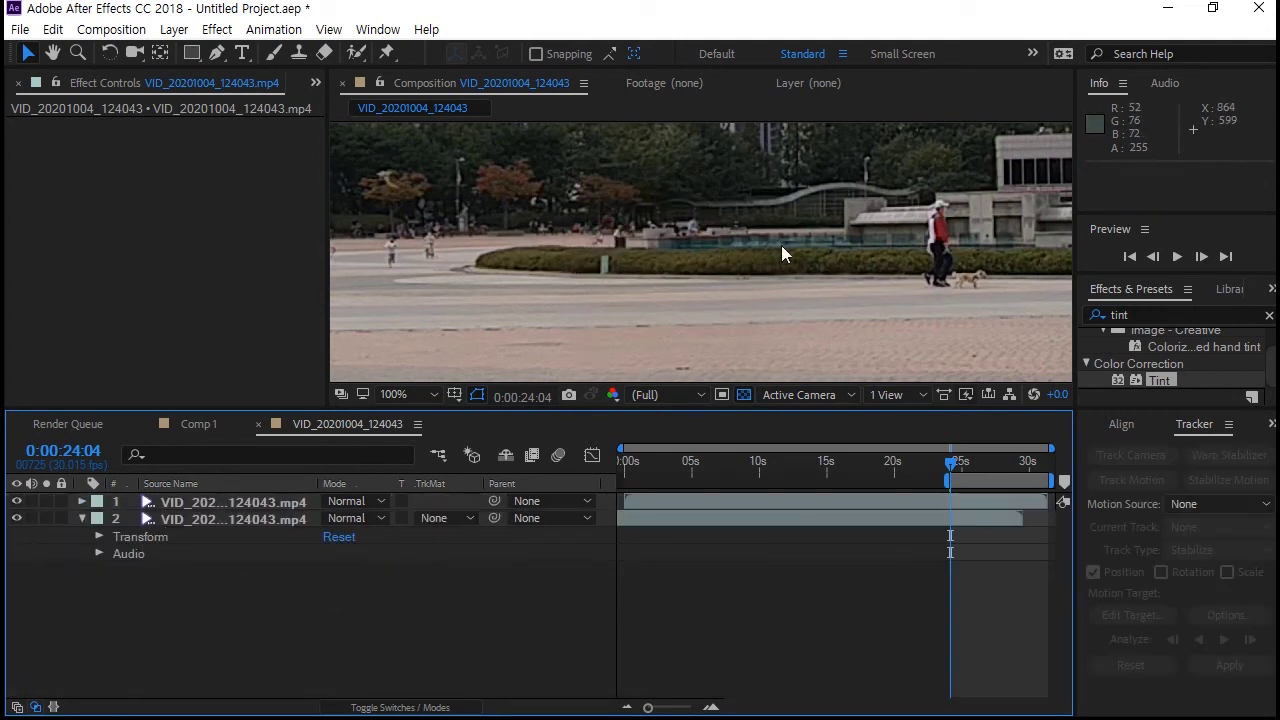
Examine the patched mask area and scrub the footage between 0:00:24:03 and 0:00:25:05 to check the cyclist's removal.
{"action": "left_click", "coordinate": [925, 497]}
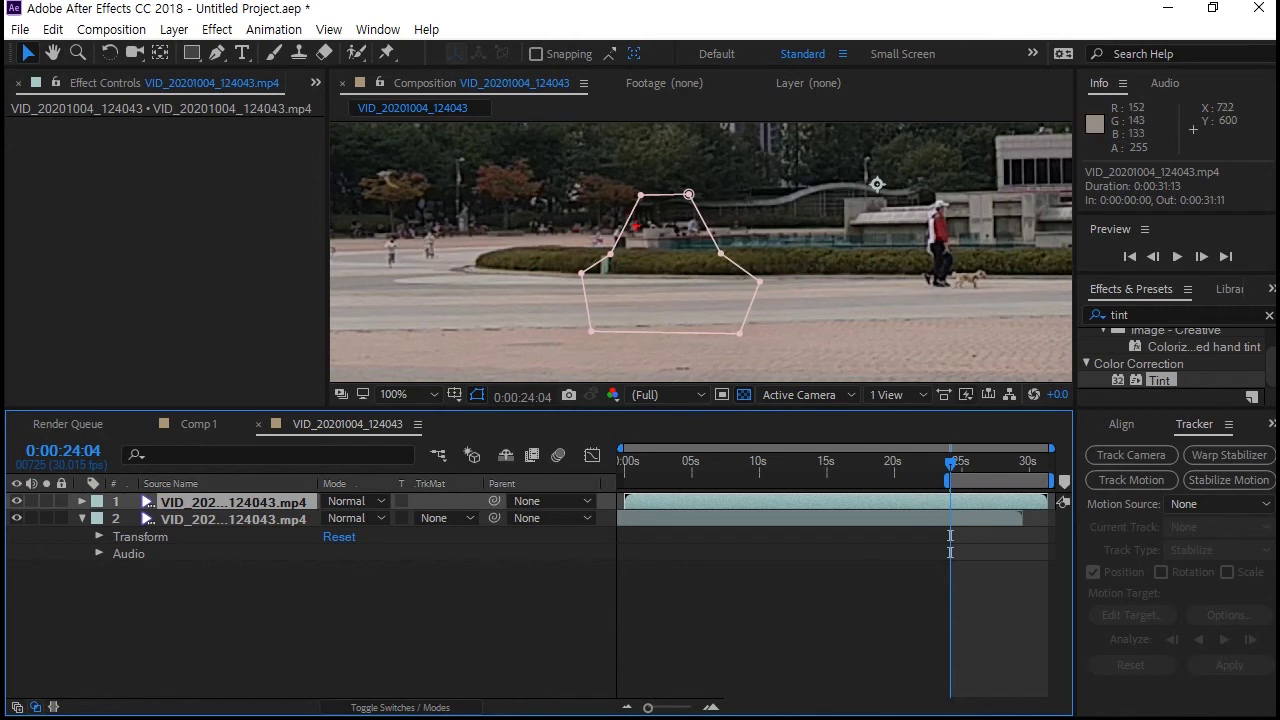
{"action": "mouse_move", "coordinate": [600, 240]}
{"action": "left_mouse_down"}
{"action": "mouse_move", "coordinate": [658, 361]}
{"action": "mouse_move", "coordinate": [766, 278]}
{"action": "mouse_move", "coordinate": [642, 184]}
{"action": "mouse_move", "coordinate": [572, 298]}
{"action": "left_mouse_up"}
{"action": "left_click_drag", "start_coordinate": [280, 579], "coordinate": [292, 552]}
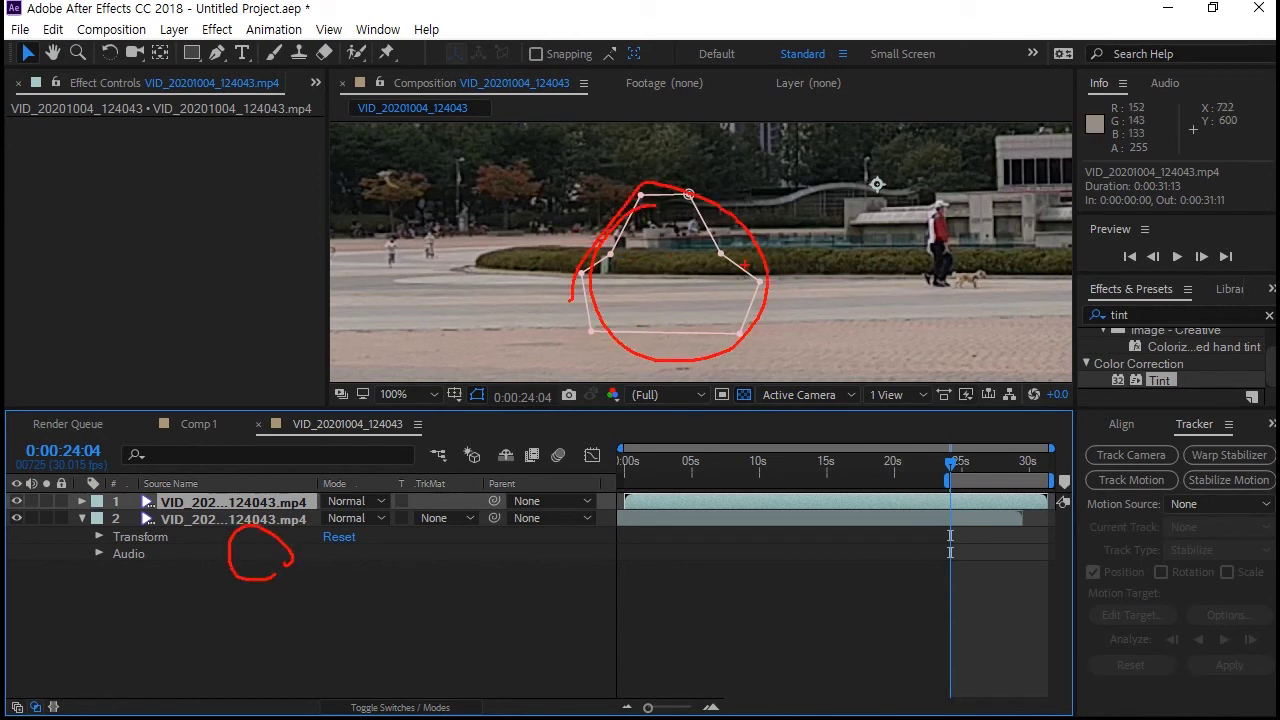
{"action": "key", "text": "Escape"}
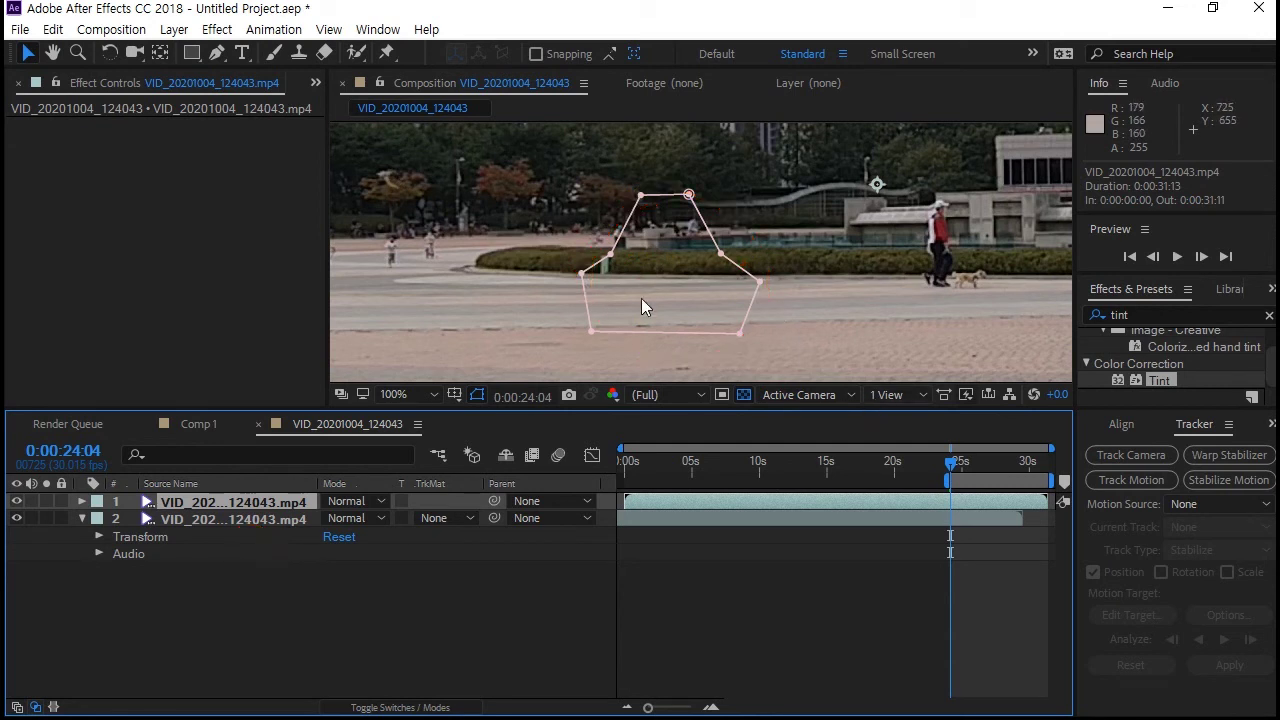
{"action": "left_click", "coordinate": [380, 633]}
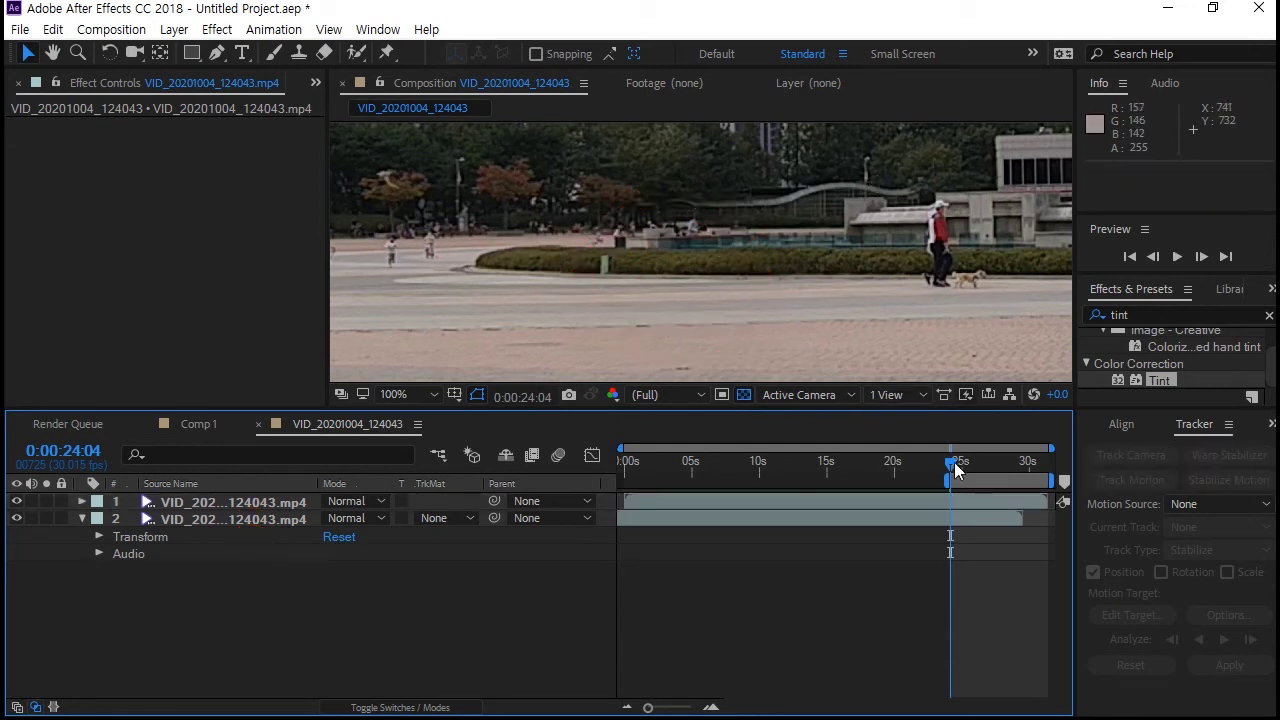
{"action": "left_click_drag", "start_coordinate": [952, 462], "coordinate": [964, 462]}
{"action": "mouse_move", "coordinate": [716, 318]}
{"action": "left_mouse_down"}
{"action": "mouse_move", "coordinate": [714, 187]}
{"action": "mouse_move", "coordinate": [737, 288]}
{"action": "left_mouse_up"}
{"action": "mouse_move", "coordinate": [915, 287]}
{"action": "left_mouse_down"}
{"action": "mouse_move", "coordinate": [930, 203]}
{"action": "mouse_move", "coordinate": [967, 255]}
{"action": "mouse_move", "coordinate": [925, 293]}
{"action": "left_mouse_up"}
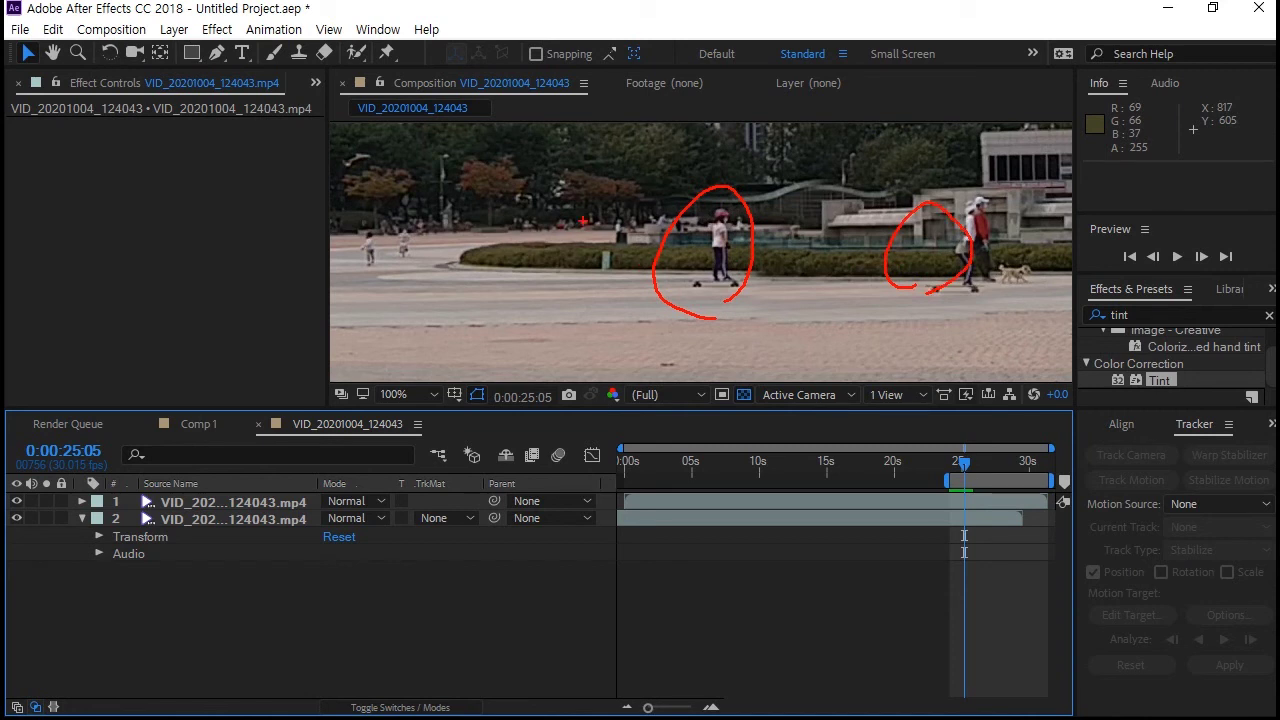
{"action": "key", "text": "Escape"}
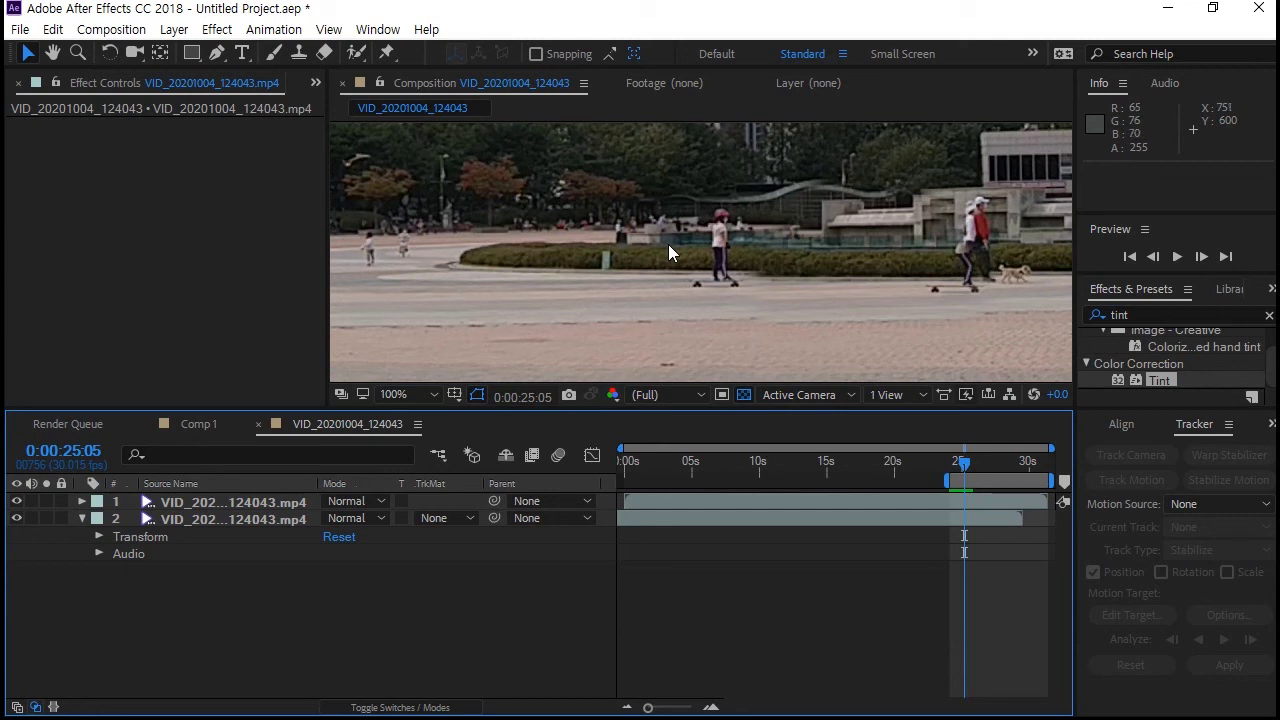
{"action": "mouse_move", "coordinate": [958, 461]}
{"action": "left_mouse_down"}
{"action": "mouse_move", "coordinate": [977, 460]}
{"action": "mouse_move", "coordinate": [948, 452]}
{"action": "left_mouse_up"}
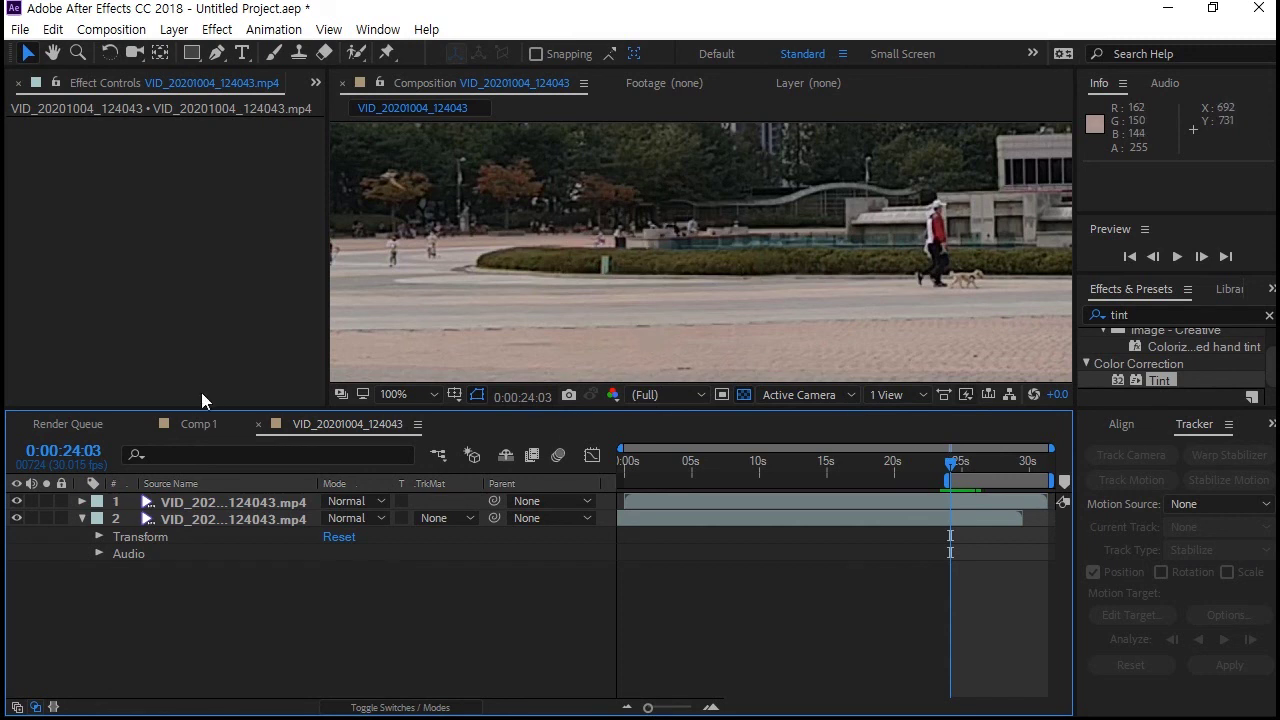
{"action": "left_click", "coordinate": [188, 424]}
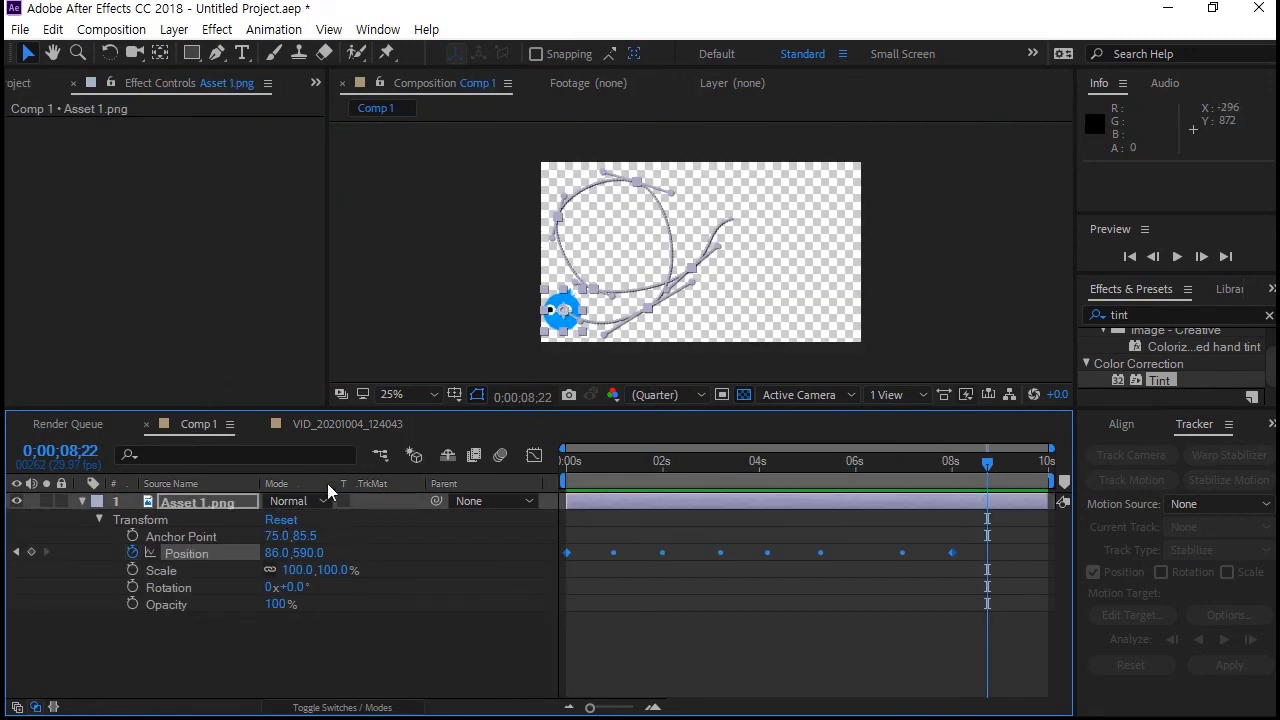
{"action": "left_click", "coordinate": [346, 422]}
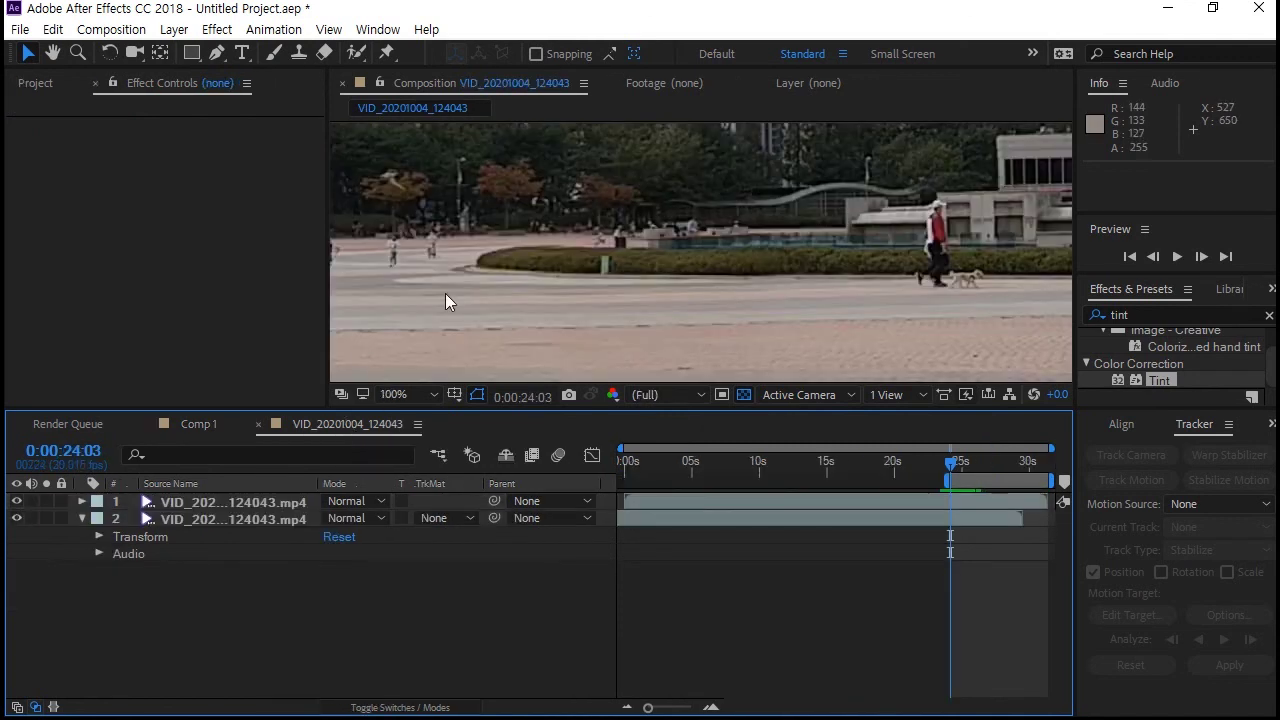
Check the upper layer's tracked mask outline up to 0:00:24:13 and select the lower video layer.
{"action": "left_click", "coordinate": [285, 505]}
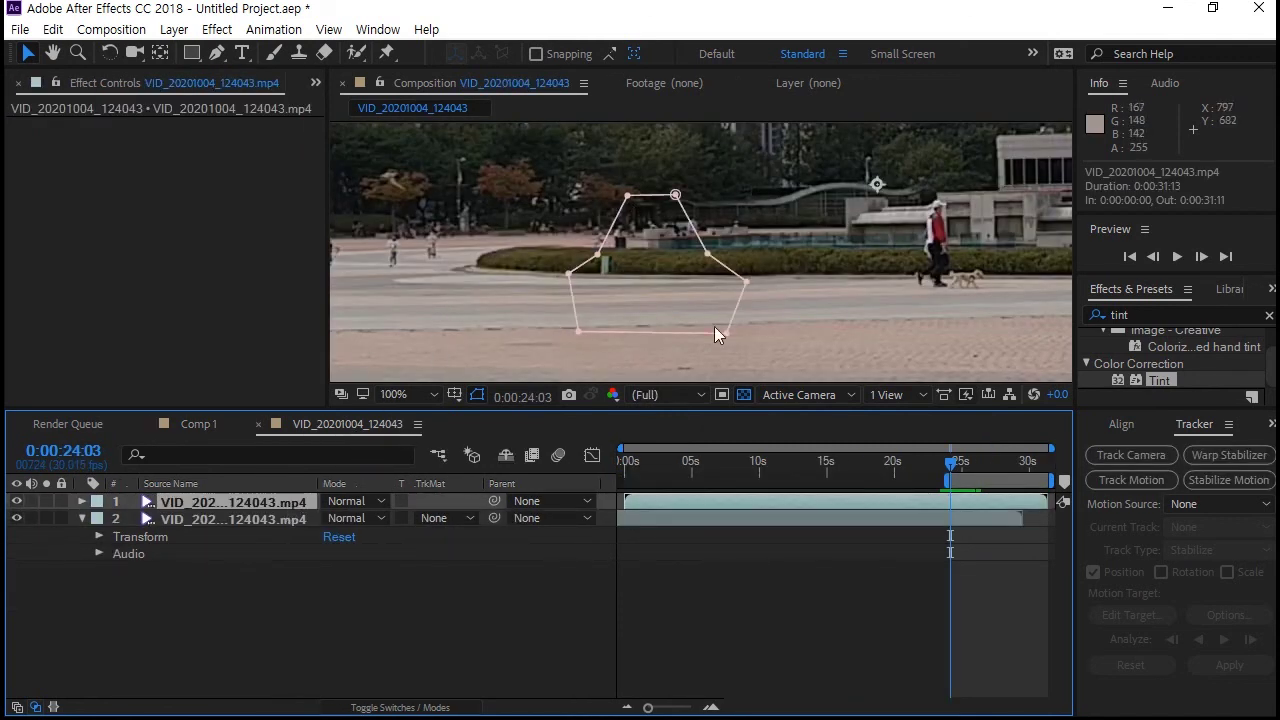
{"action": "mouse_move", "coordinate": [953, 460]}
{"action": "left_mouse_down"}
{"action": "mouse_move", "coordinate": [966, 462]}
{"action": "mouse_move", "coordinate": [954, 462]}
{"action": "left_mouse_up"}
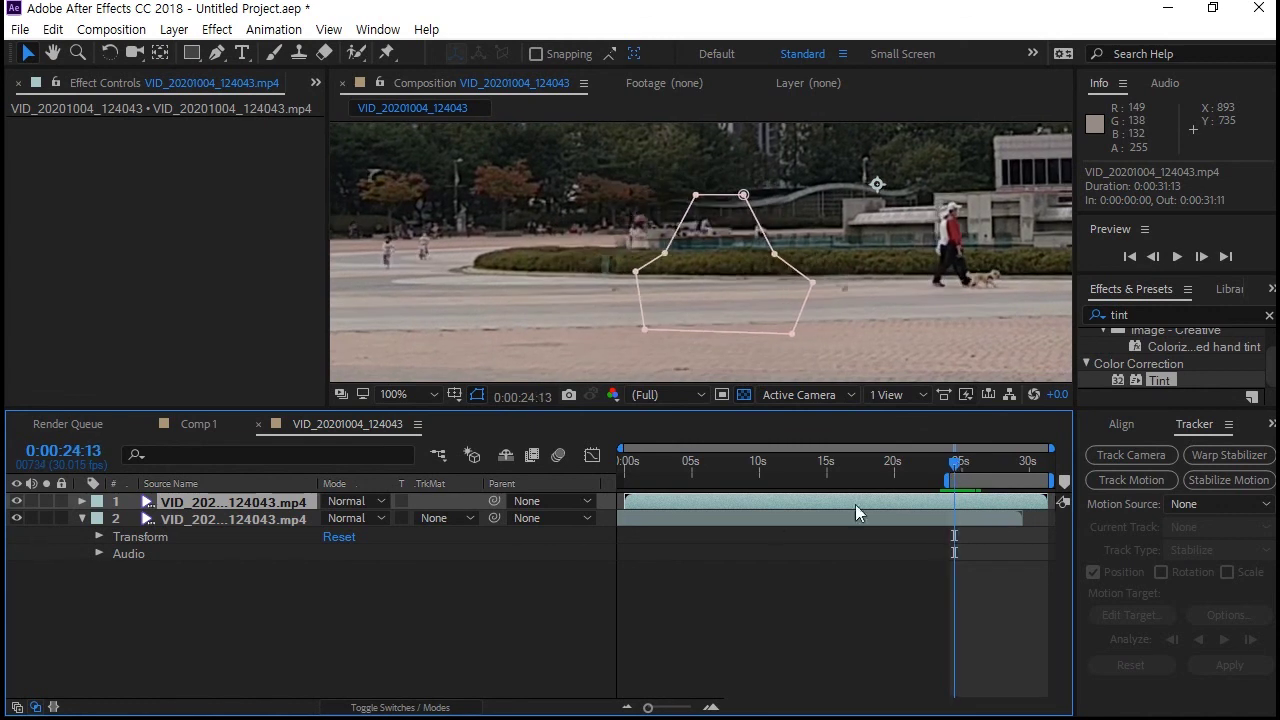
{"action": "left_click", "coordinate": [764, 520]}
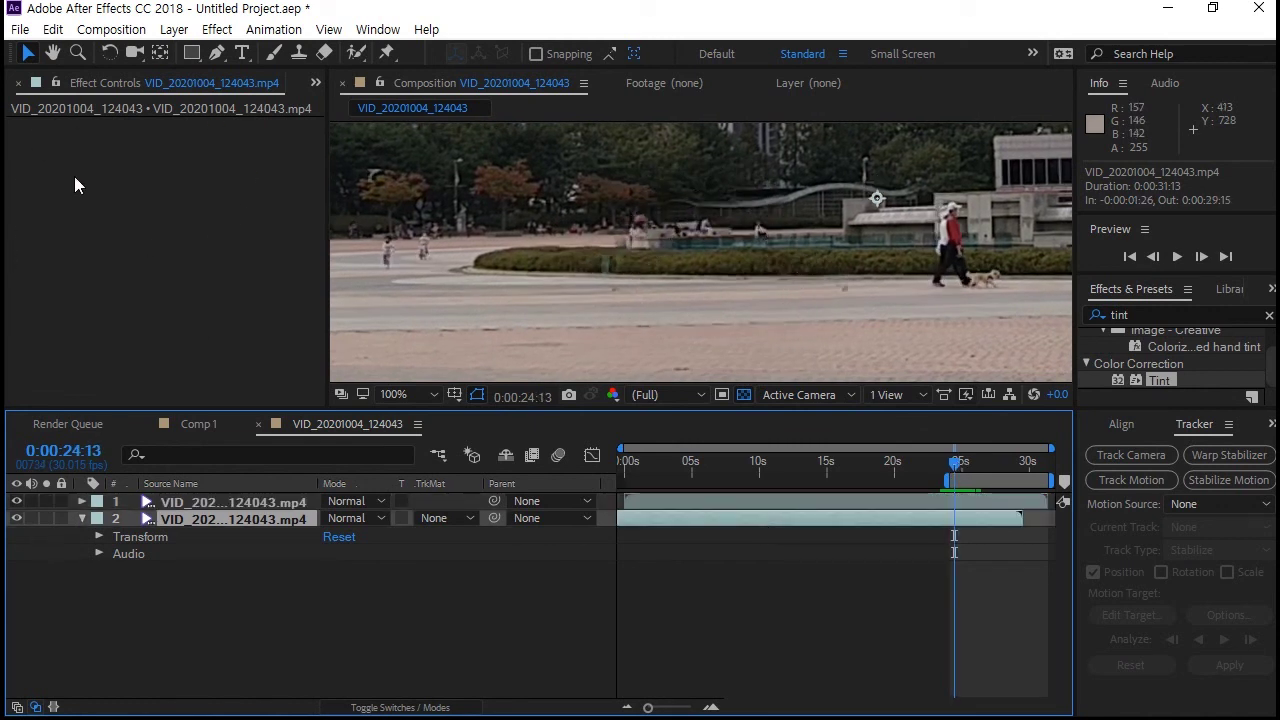